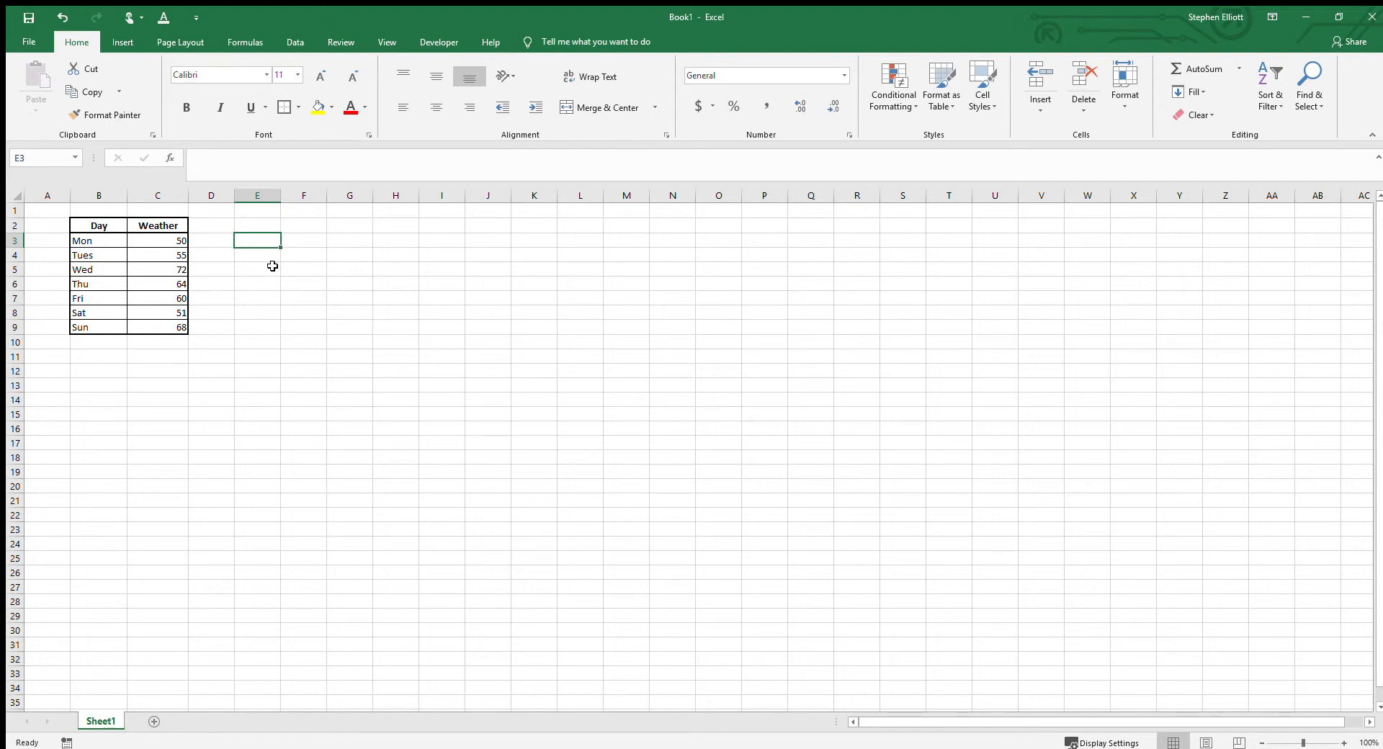
left_click(90, 227)
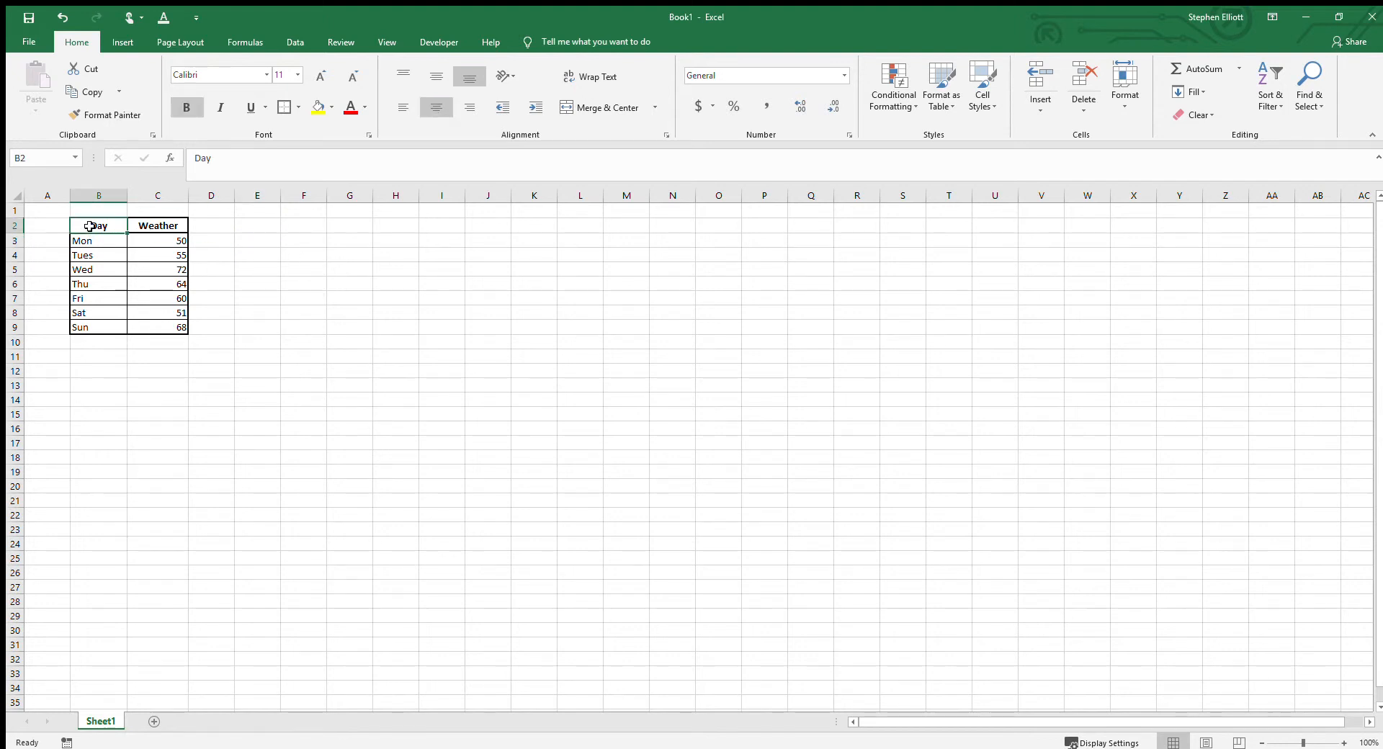
left_click(144, 226)
left_click_drag(152, 240, 149, 326)
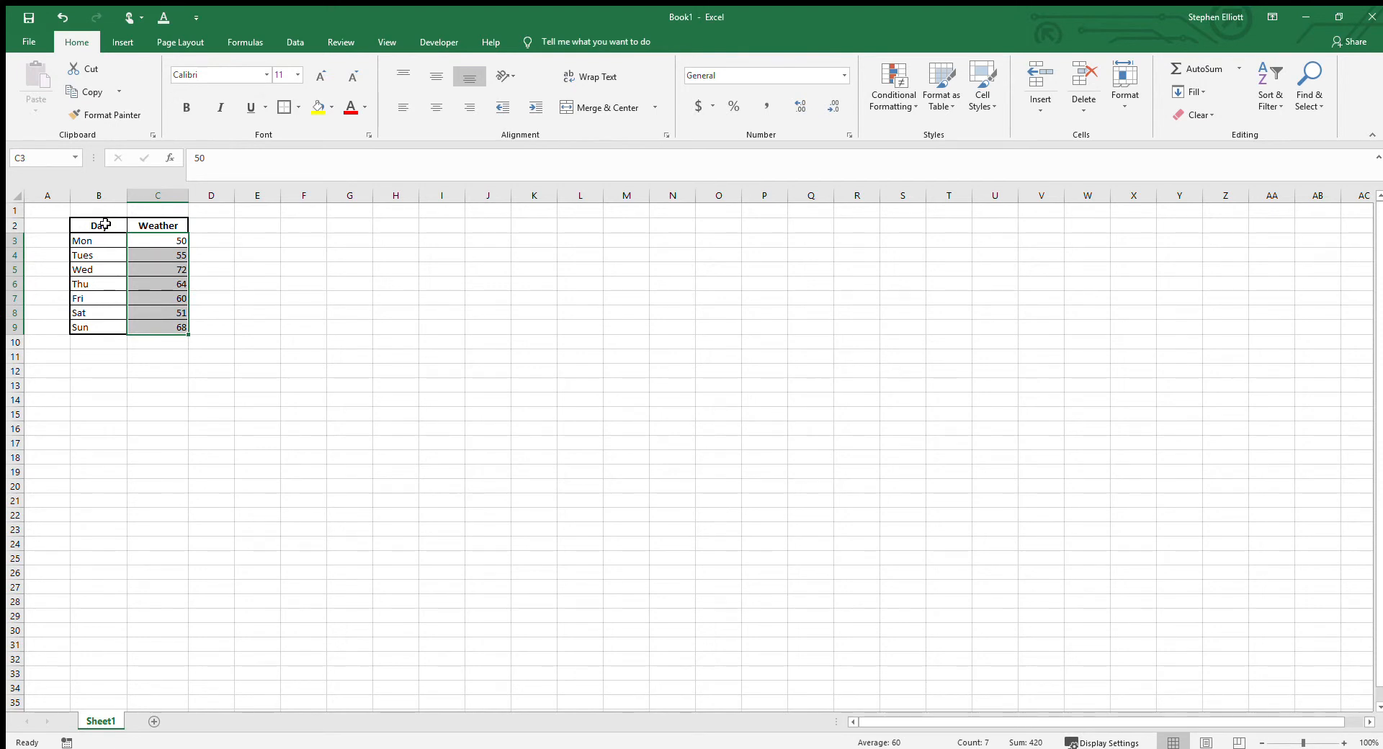
left_click_drag(105, 224, 158, 322)
mouse_move(248, 289)
left_mouse_down()
mouse_move(274, 278)
mouse_move(256, 288)
left_mouse_up()
Step: Insert a blank line chart with no data selected and place it just beside the table, starting around cell E2
left_click(252, 226)
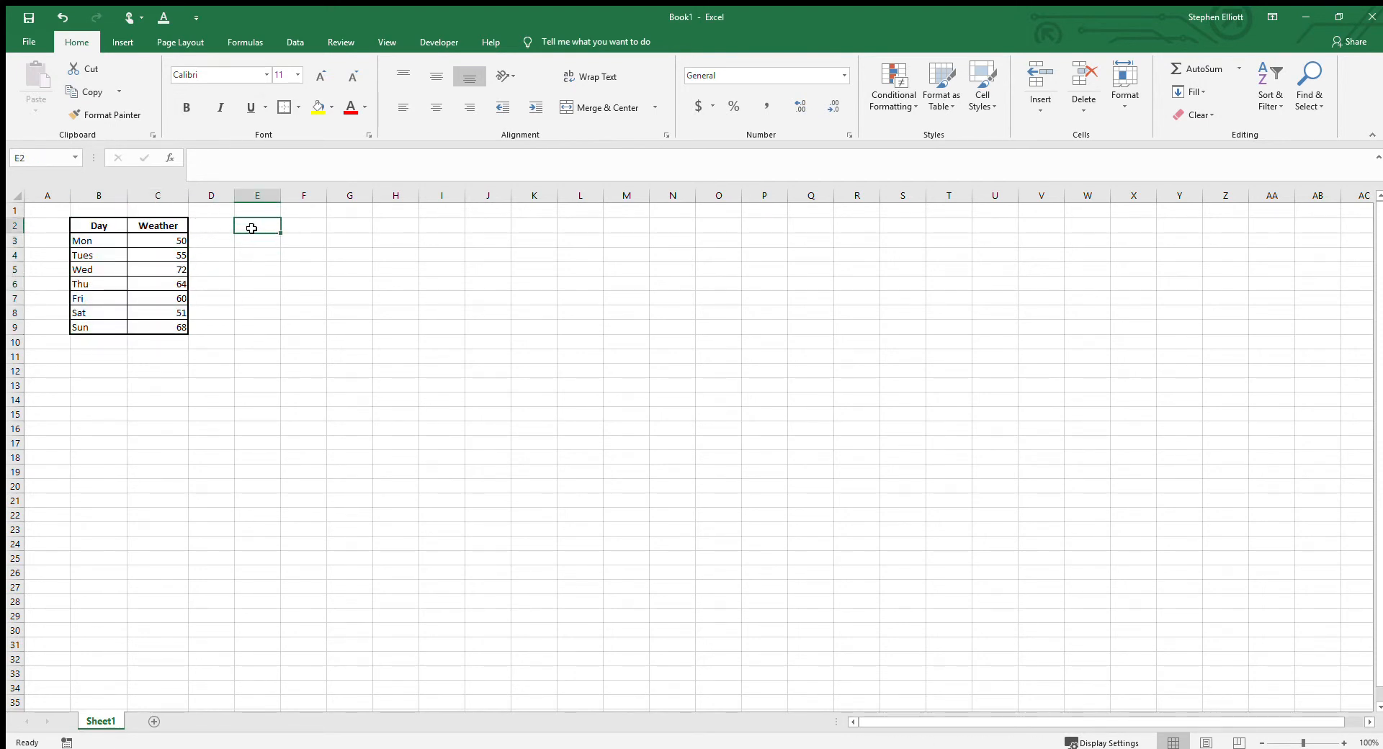
left_click(123, 42)
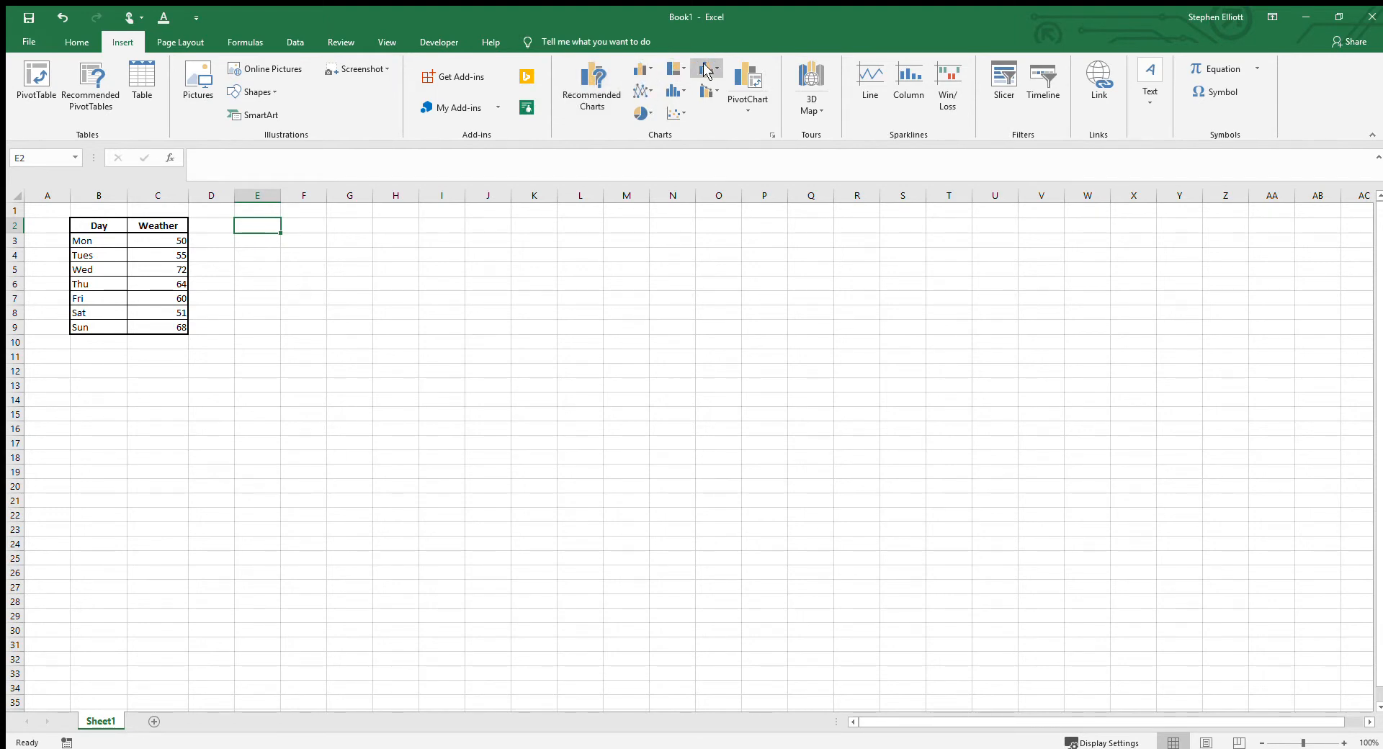
left_click(650, 93)
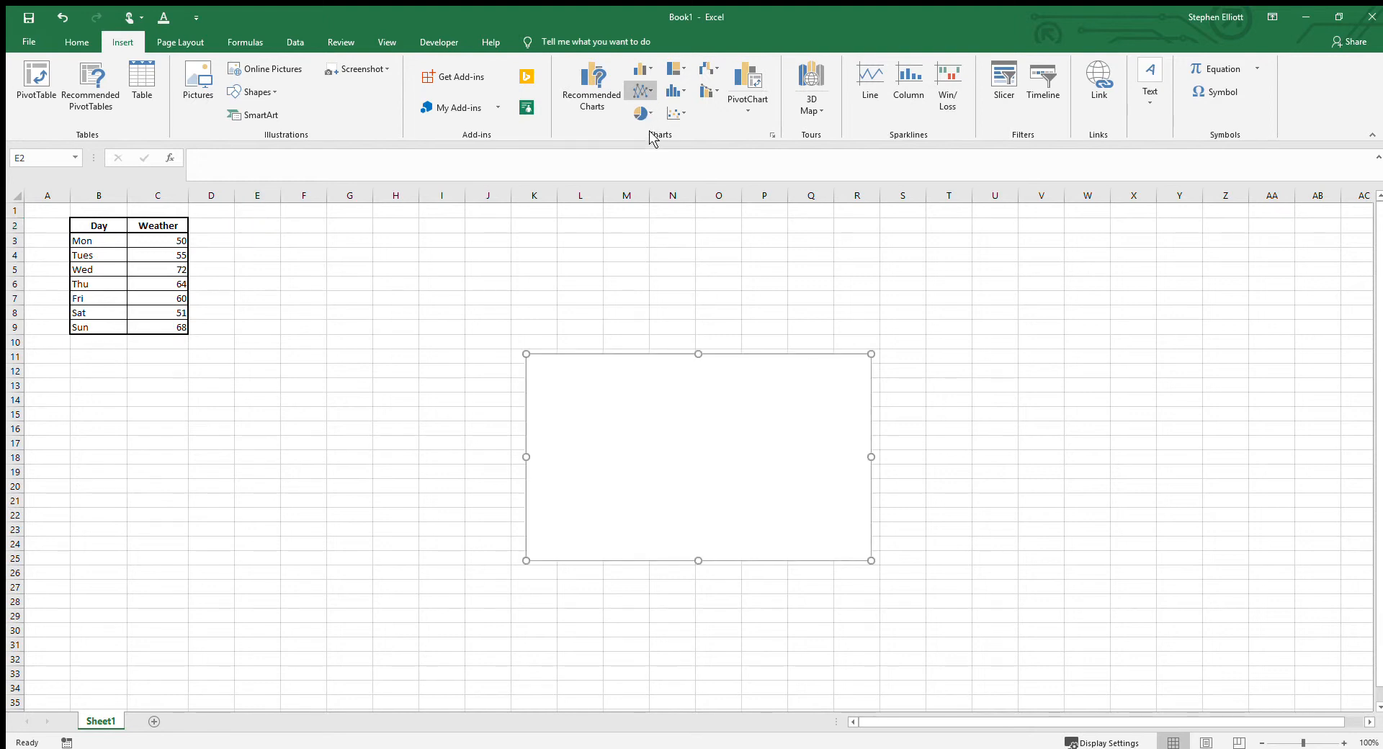
left_click_drag(587, 358, 309, 230)
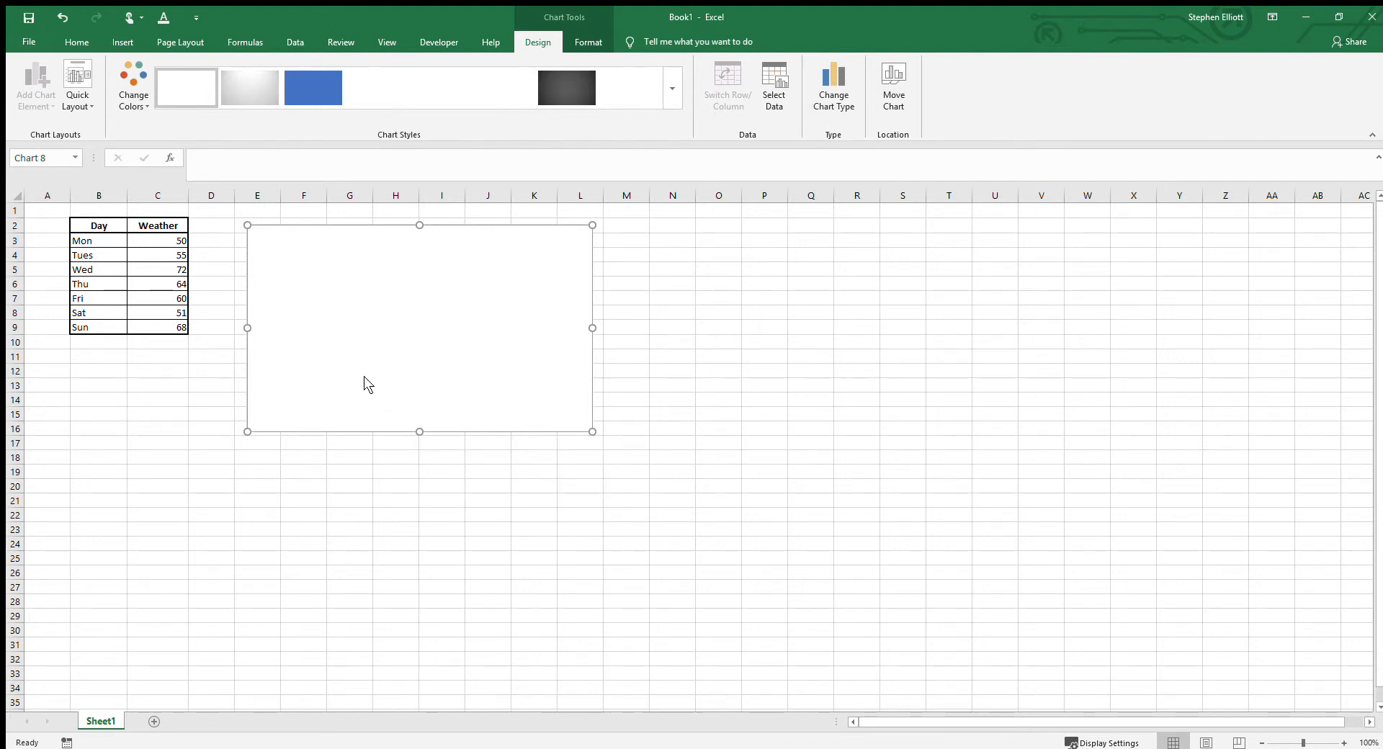
Step: Add a data series named Weather to the blank line chart, using the values in C3:C9
left_click(455, 439)
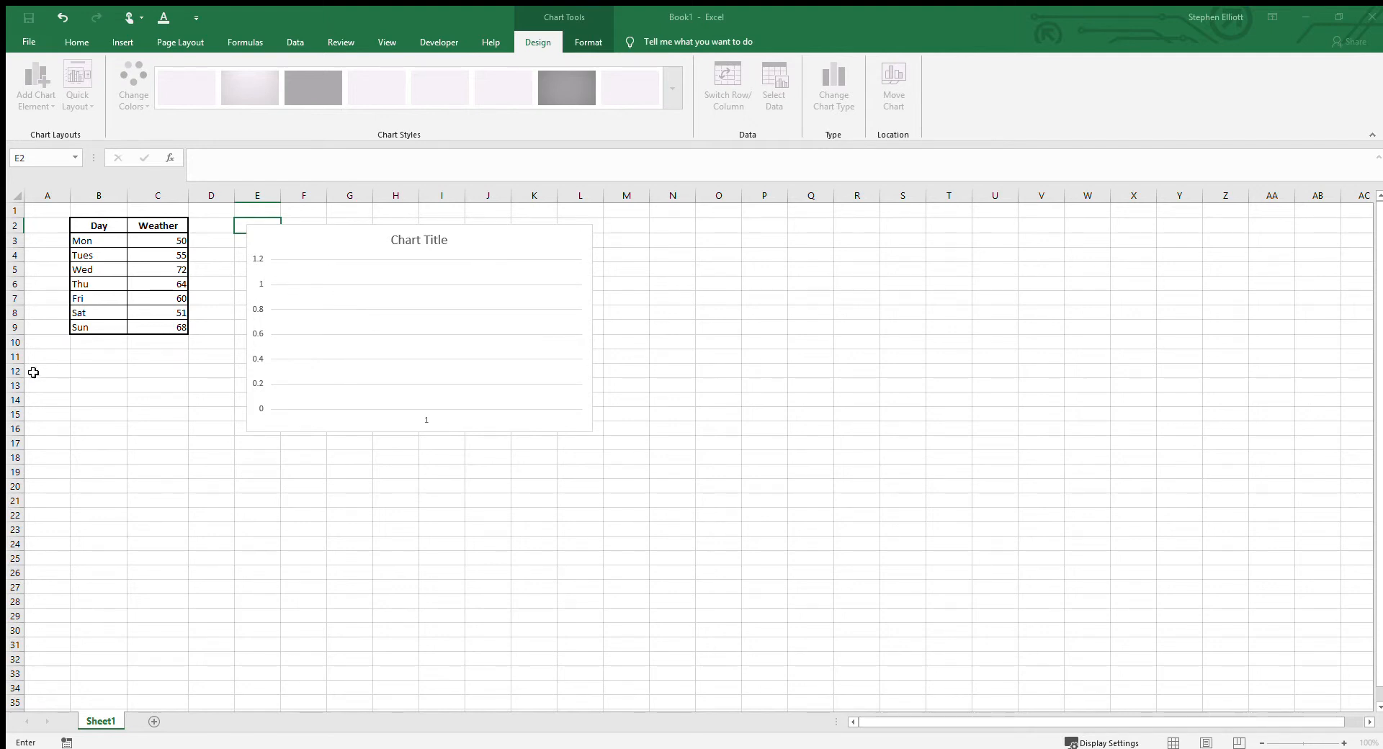
left_click_drag(149, 237, 181, 327)
left_click(811, 229)
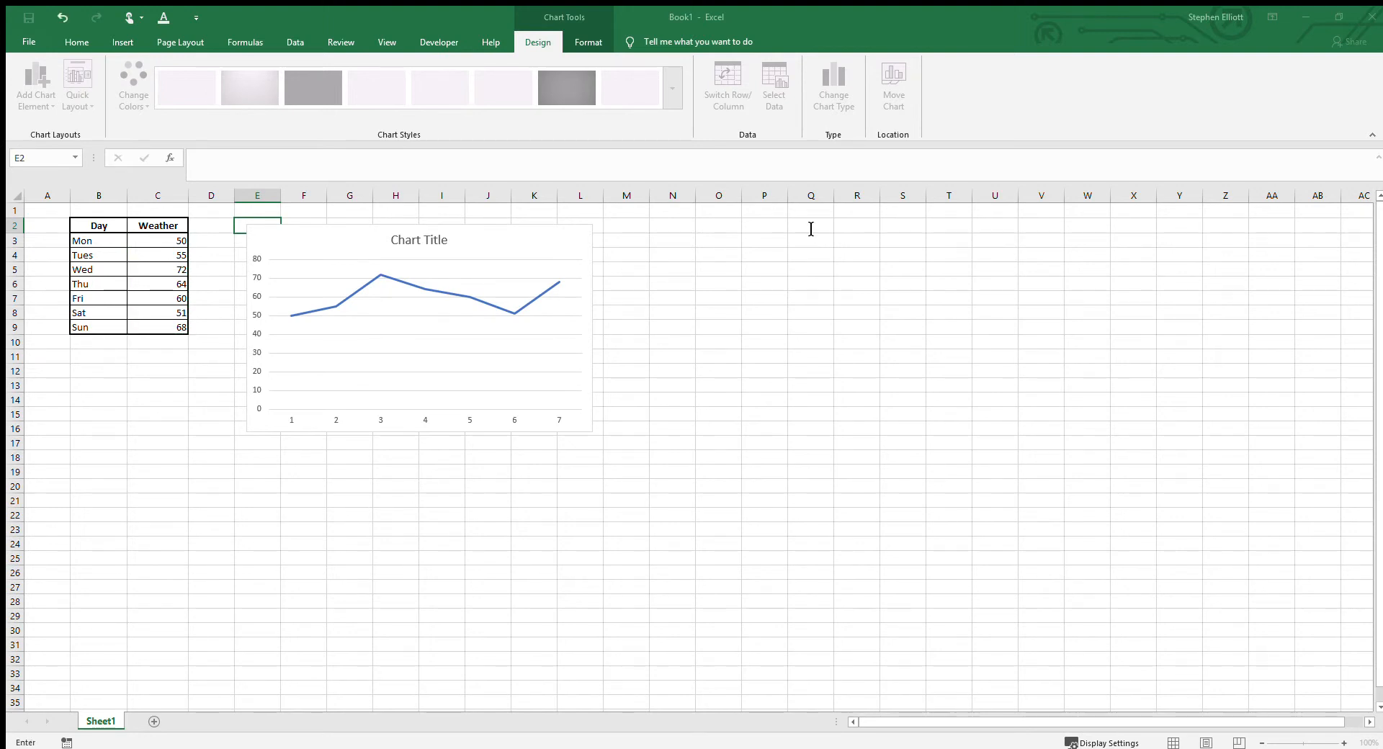
left_click(894, 273)
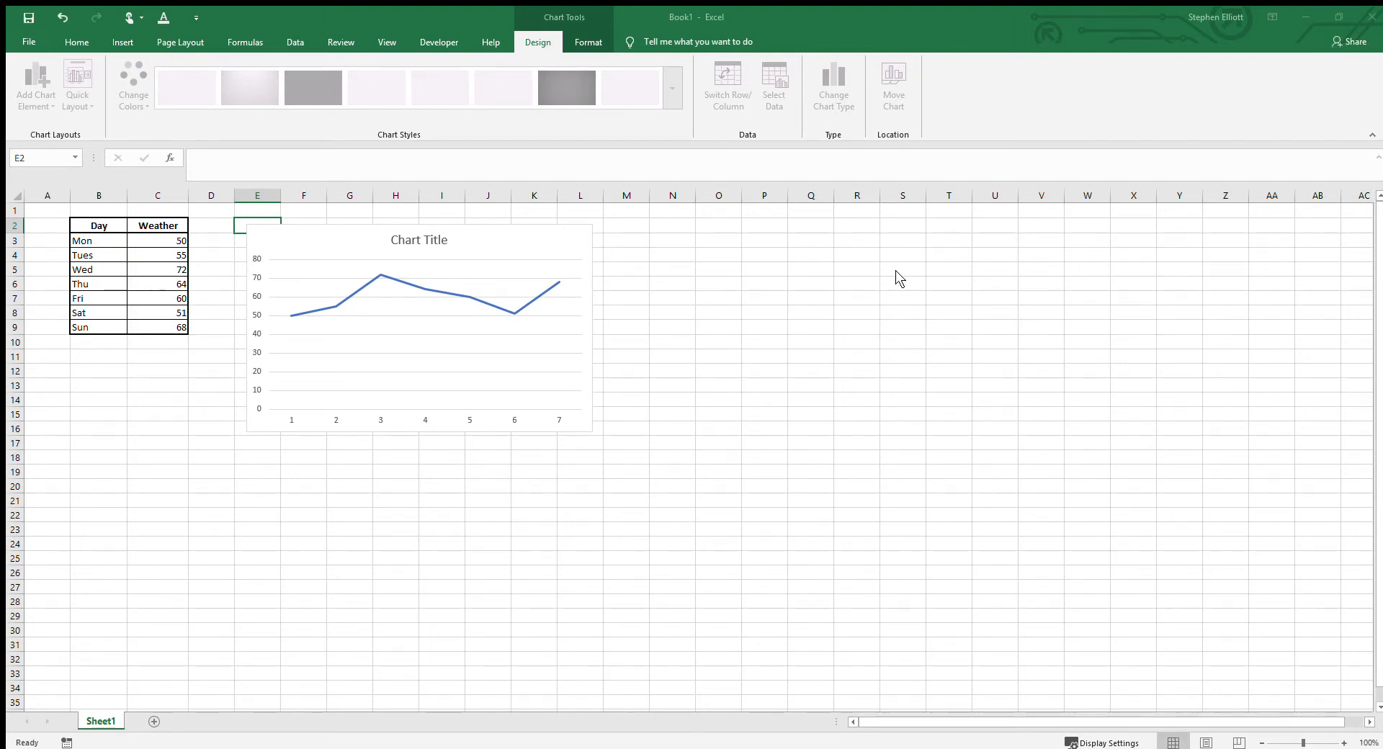
Step: Set the chart's horizontal axis labels to the days in B3:B9 and accept the data source
left_click(919, 227)
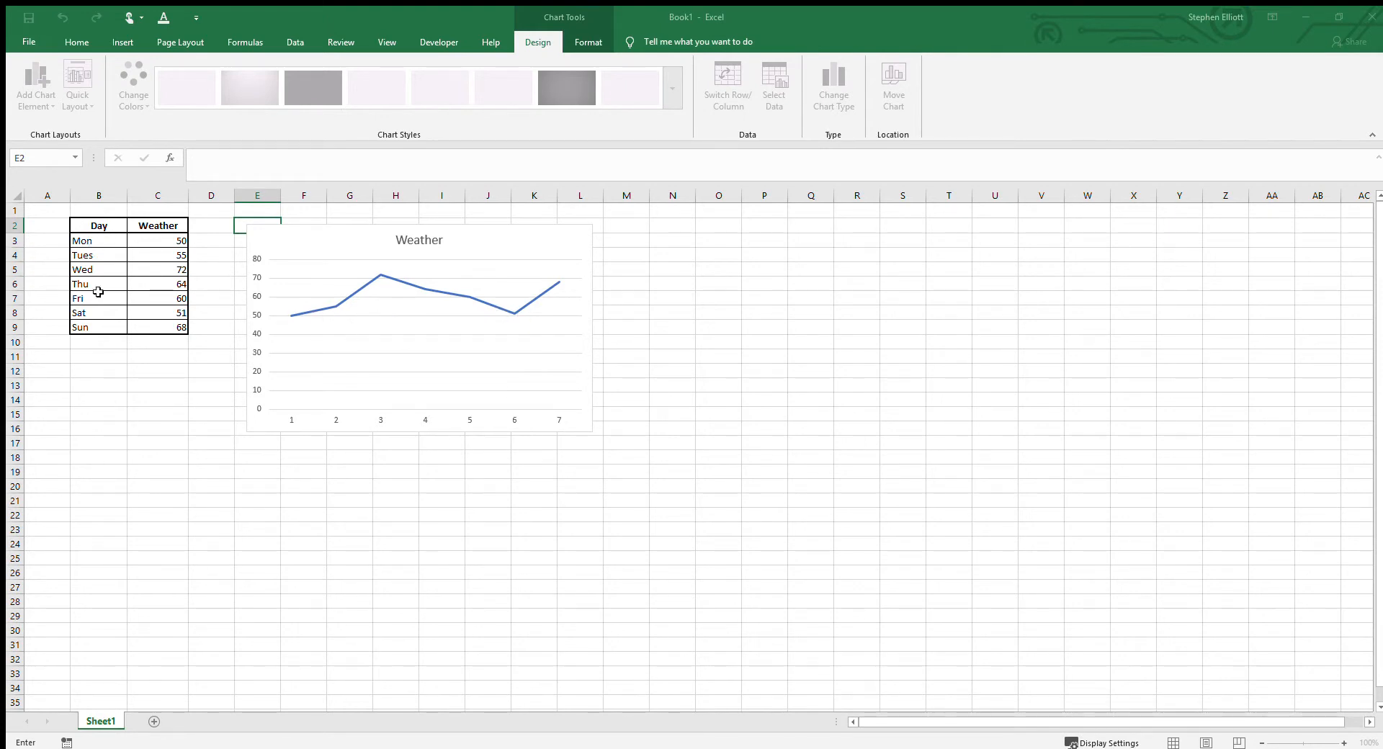
left_click_drag(107, 244, 108, 332)
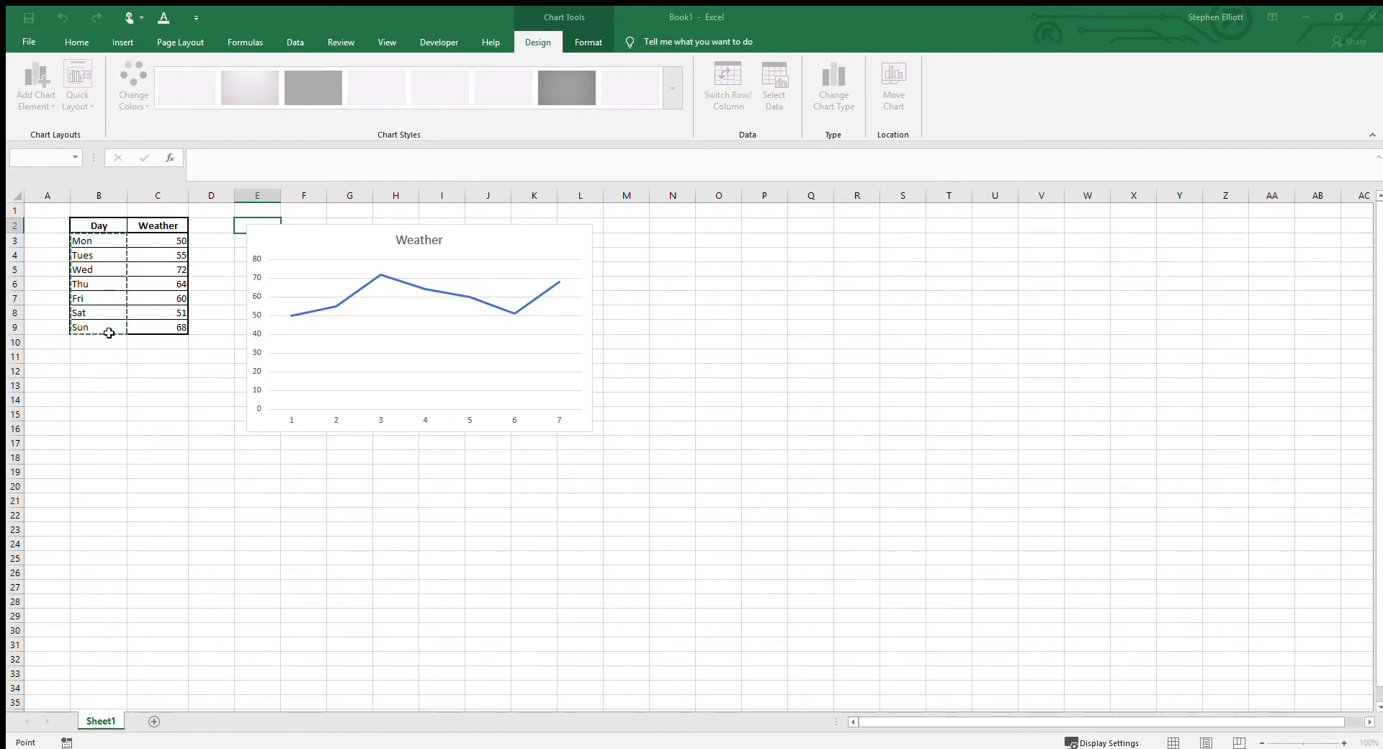
left_click(909, 262)
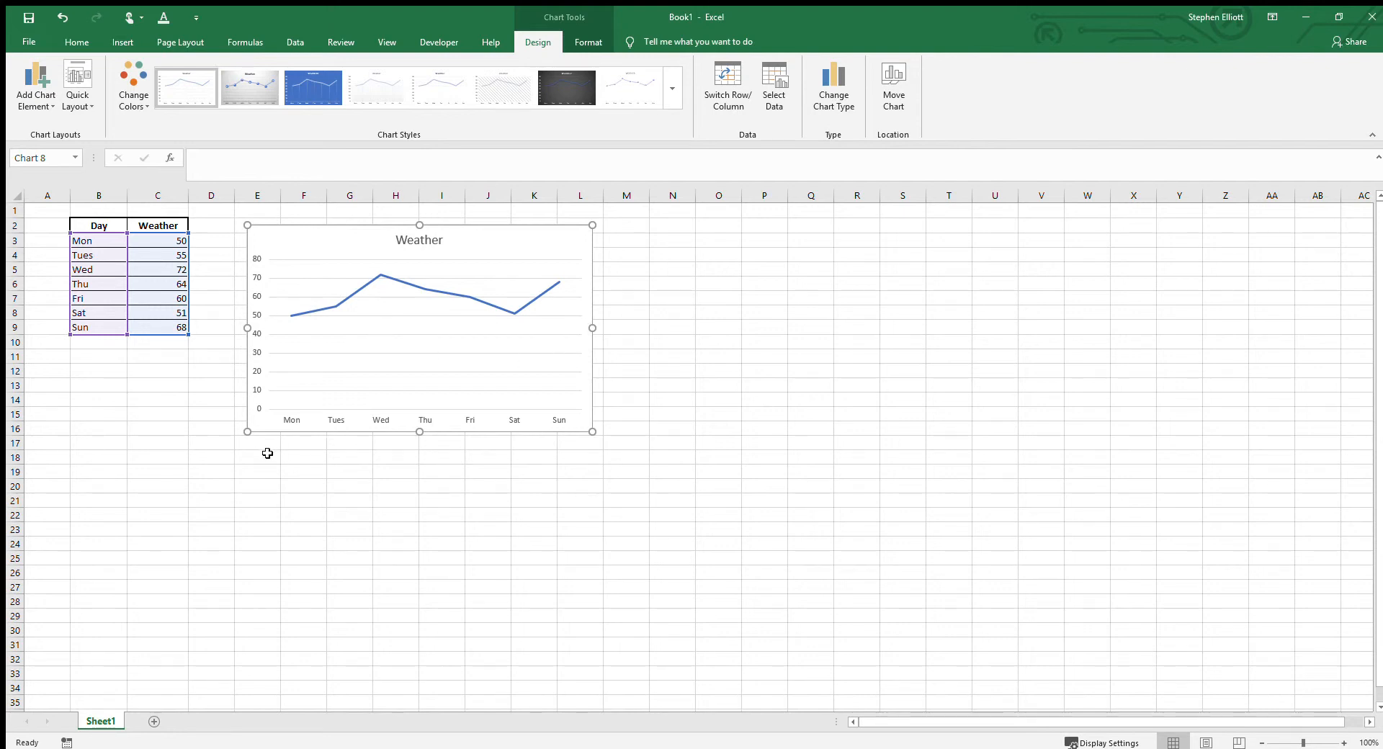
left_click(663, 225)
Step: Insert a second line chart from the whole table B2:C9 and place it next to the first chart
left_click_drag(90, 225, 181, 328)
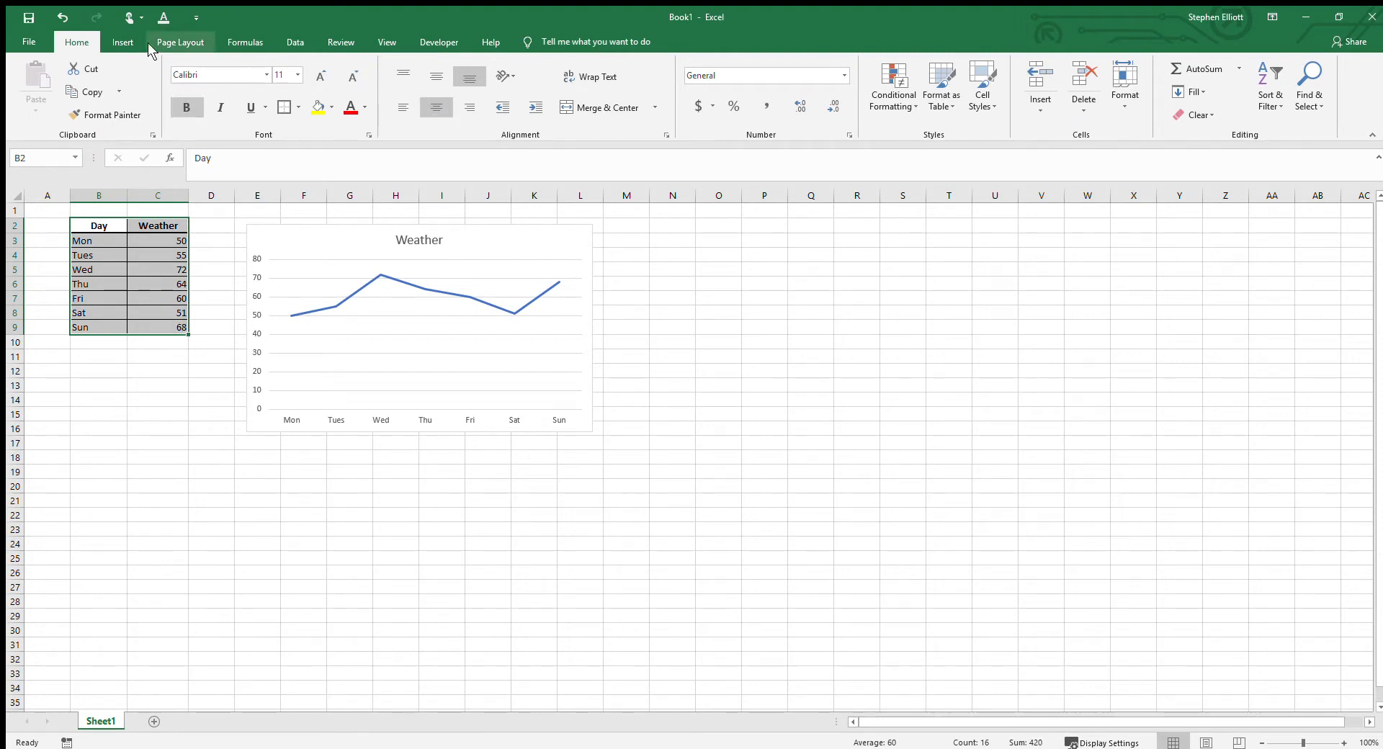
left_click(122, 43)
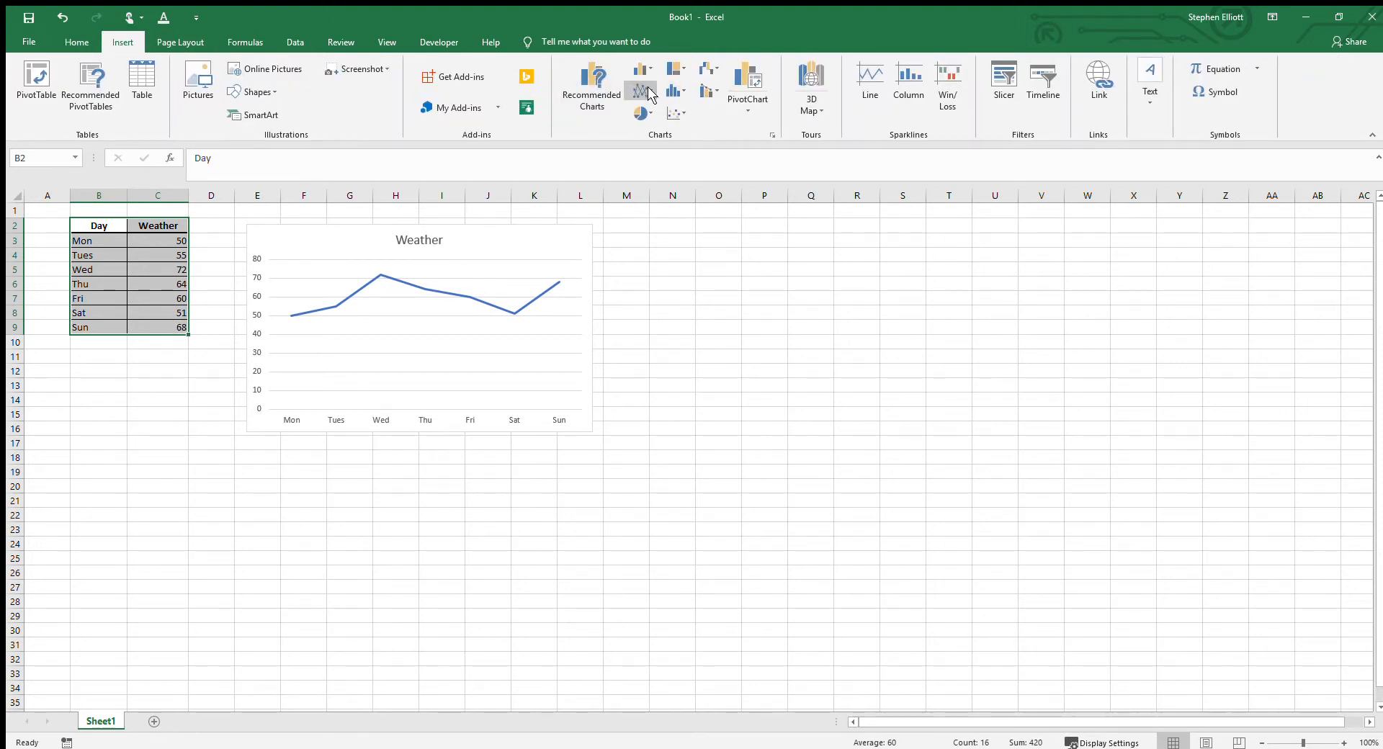
left_click(639, 142)
left_click_drag(621, 358, 716, 224)
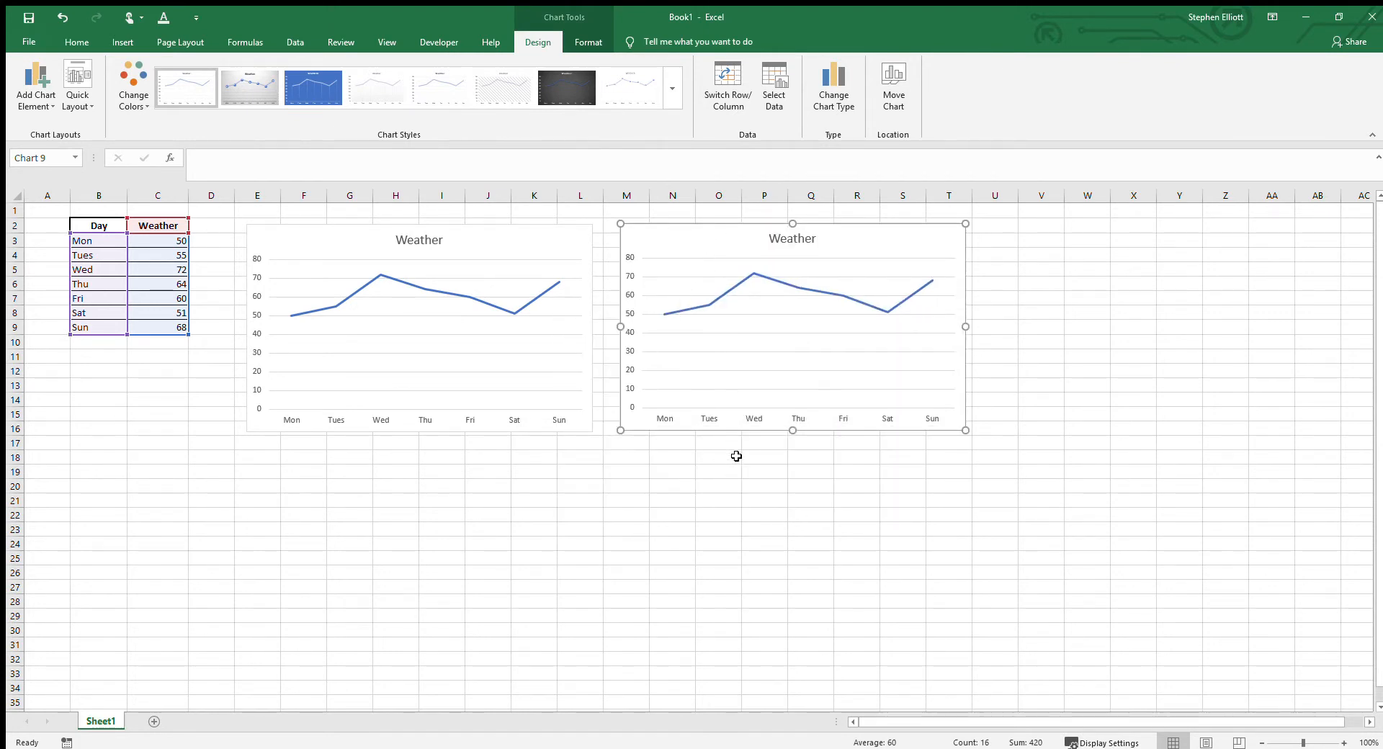
left_click(708, 451)
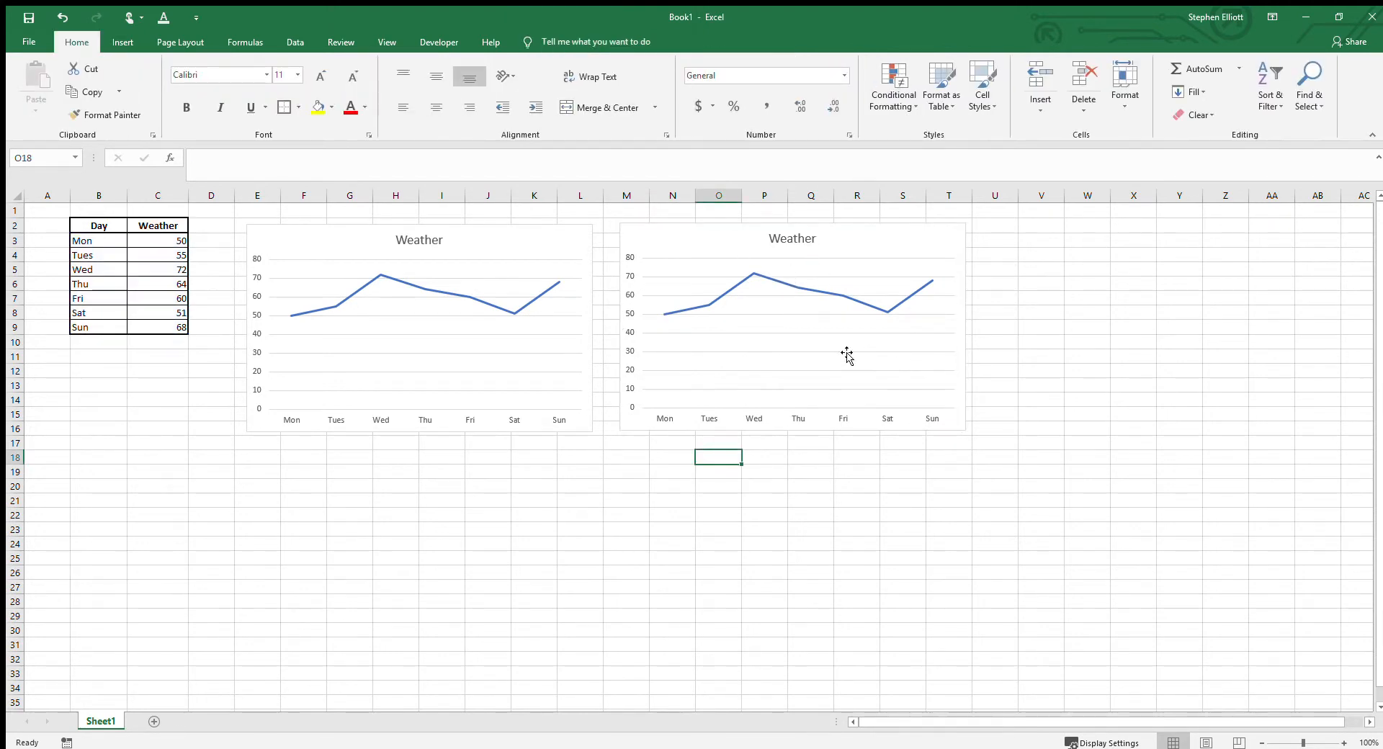
Step: Change the Weather values in the table to 54 for Mon and 60 for Tues
left_click(170, 244)
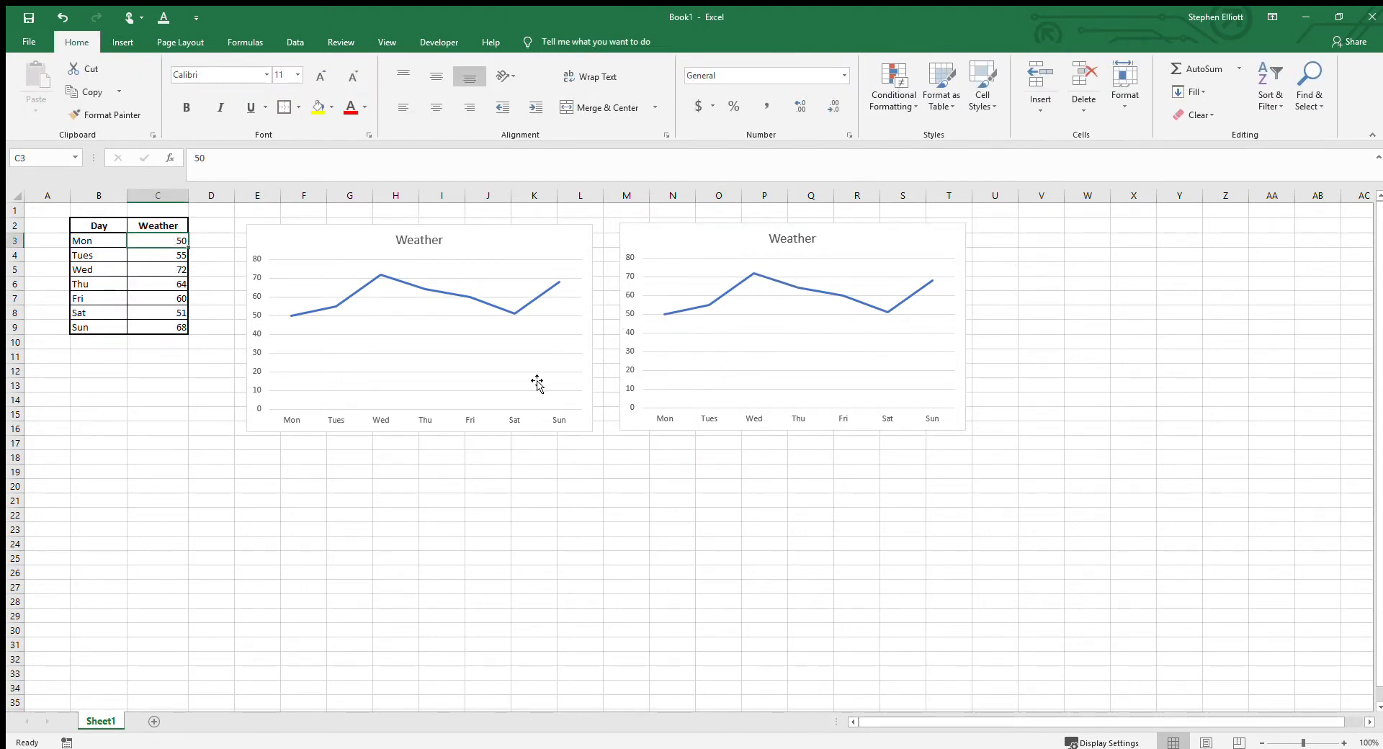
type("54")
key("Return")
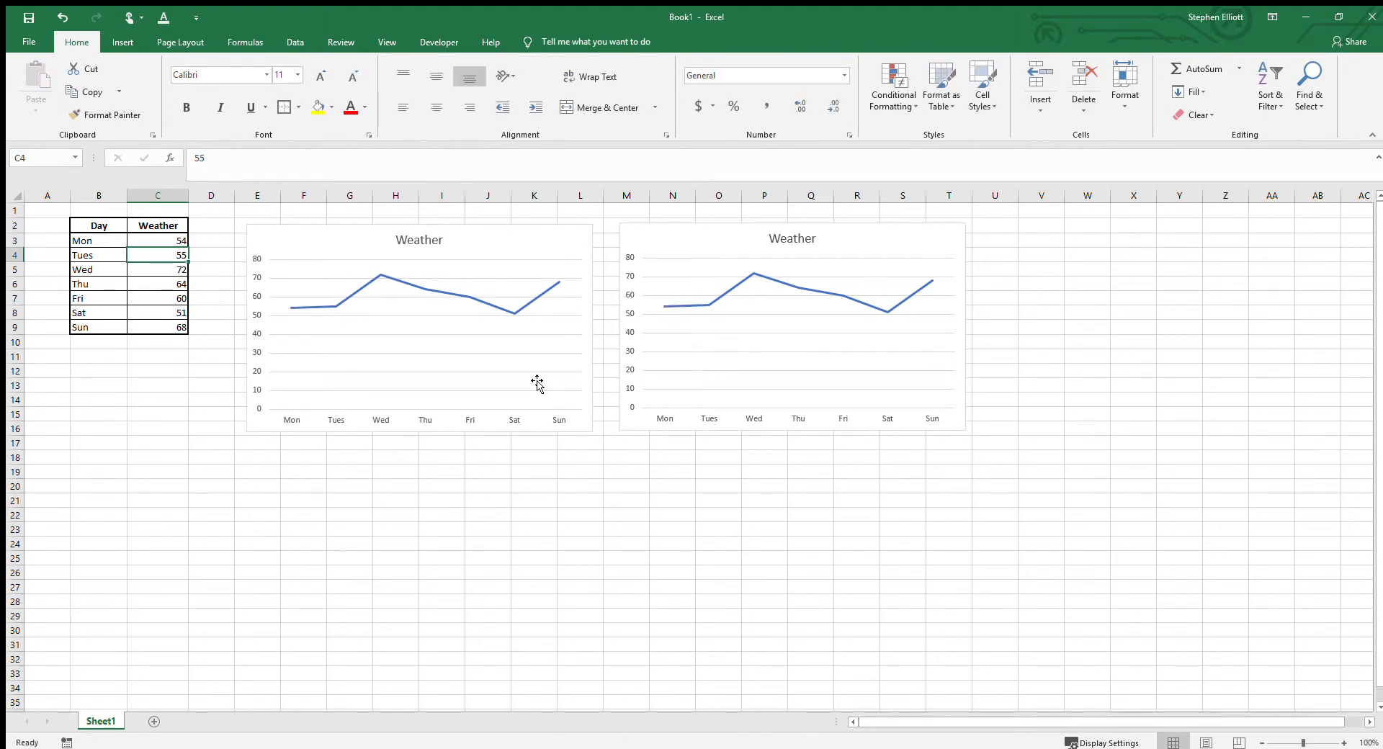
type("60")
key("Return")
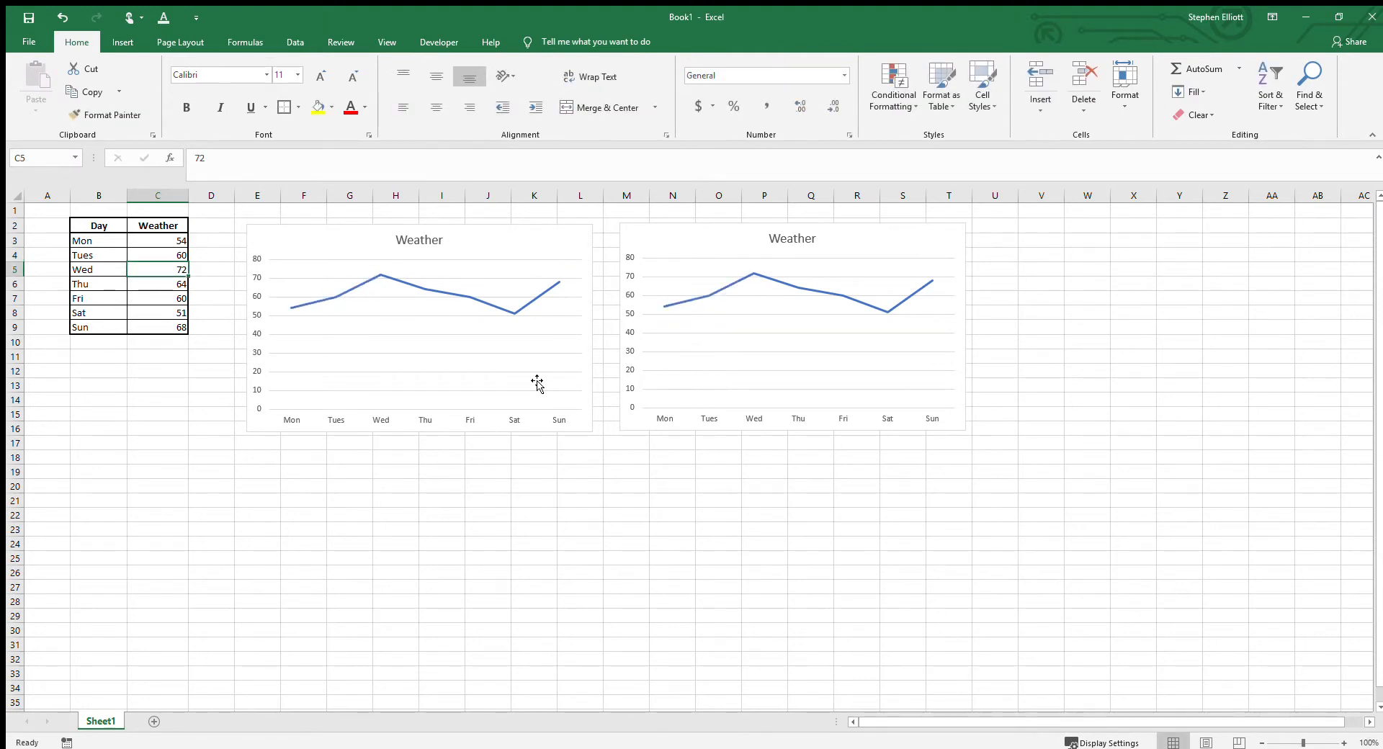
Step: Try replacing the Mon label in B3 with xxy, and undo the change
left_click(87, 245)
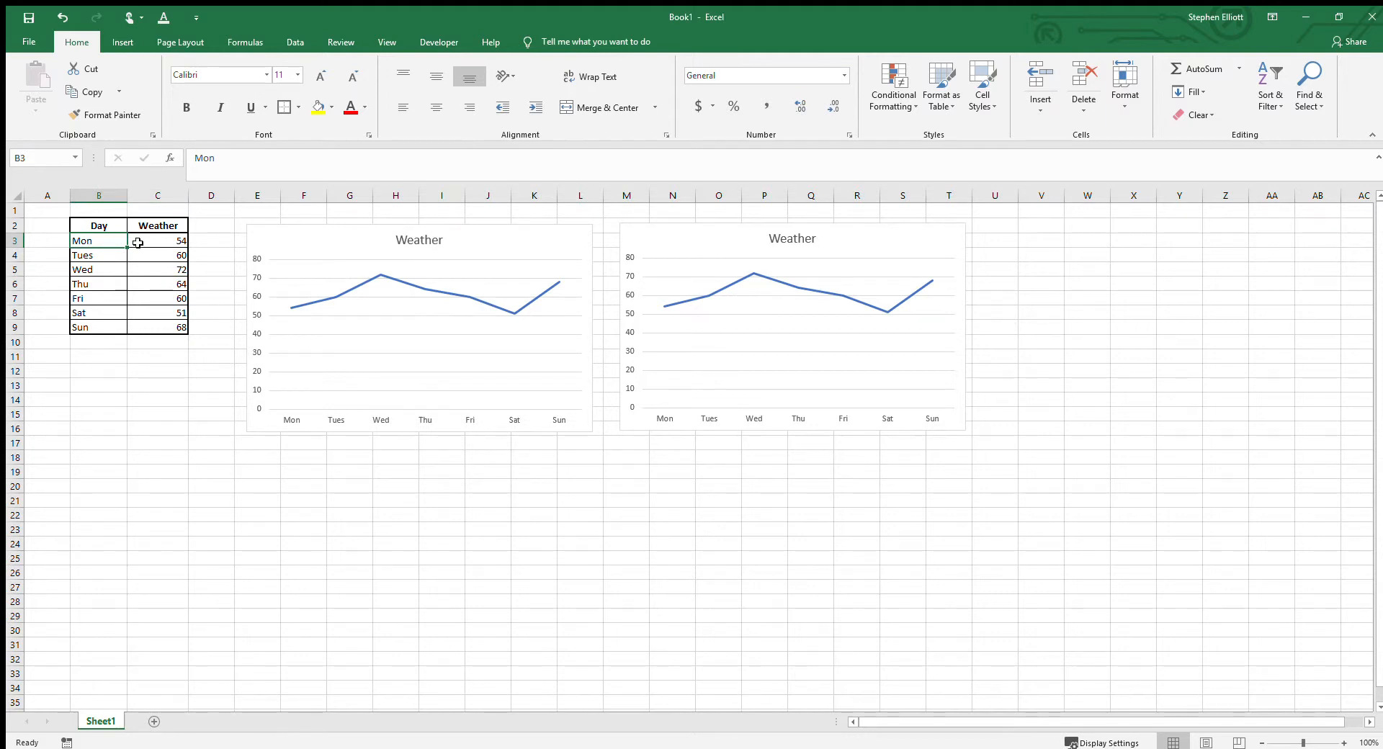
type("xxy")
key("Return")
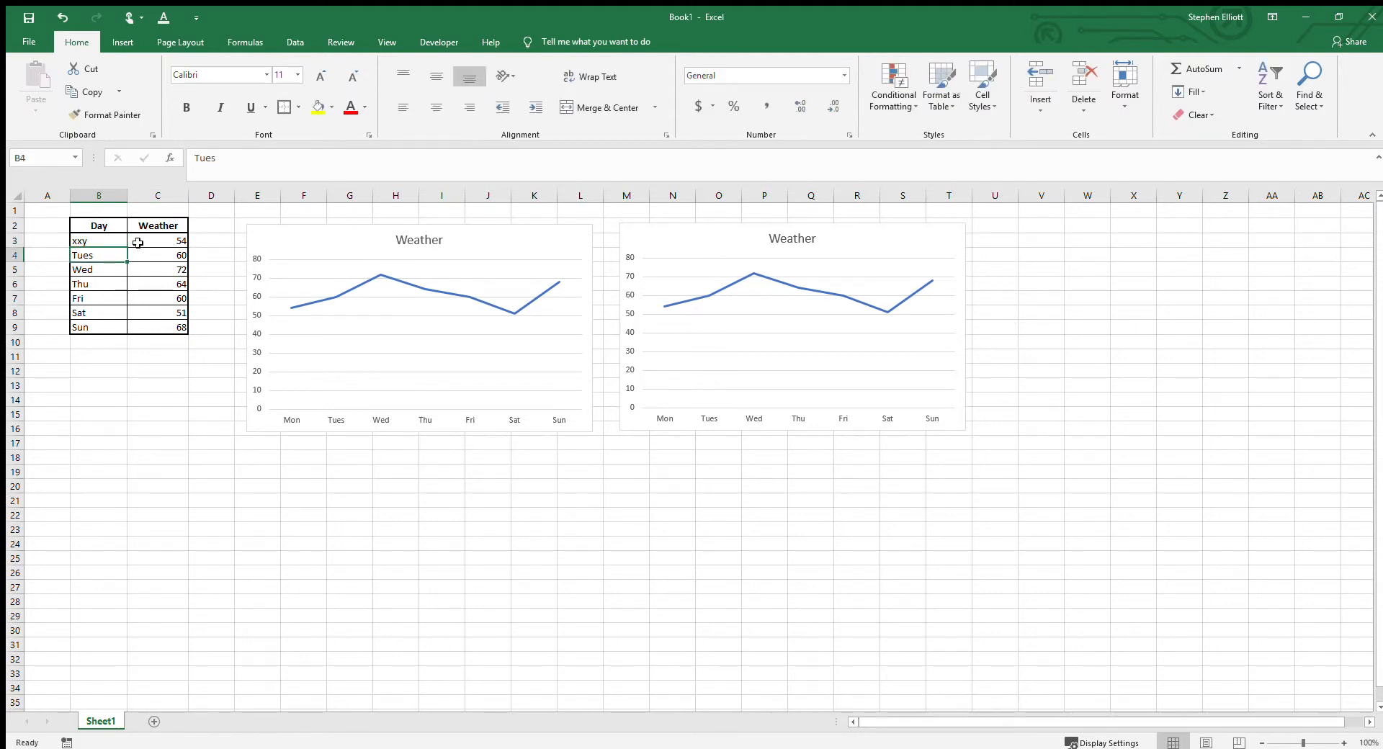
key("ctrl+z")
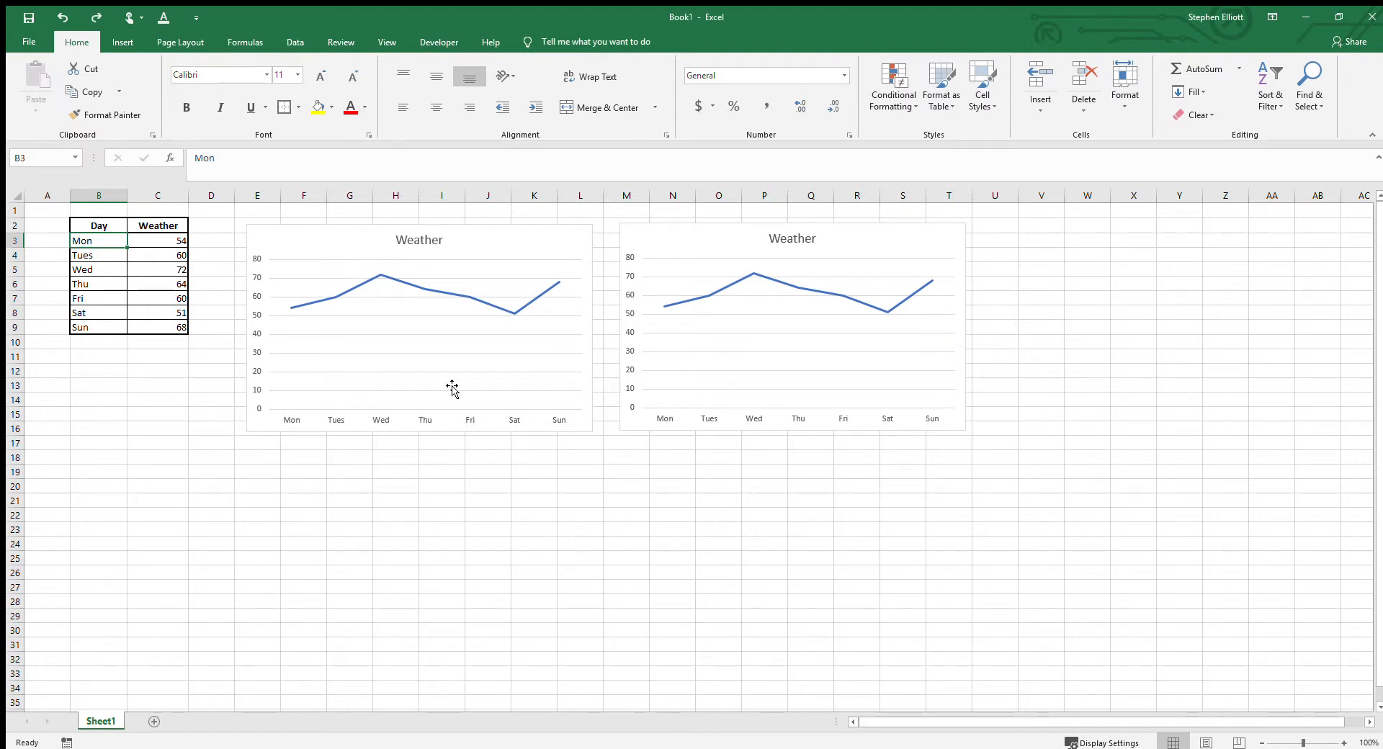
Step: Delete the title, the horizontal axis and the vertical axis from the second chart
left_click(693, 232)
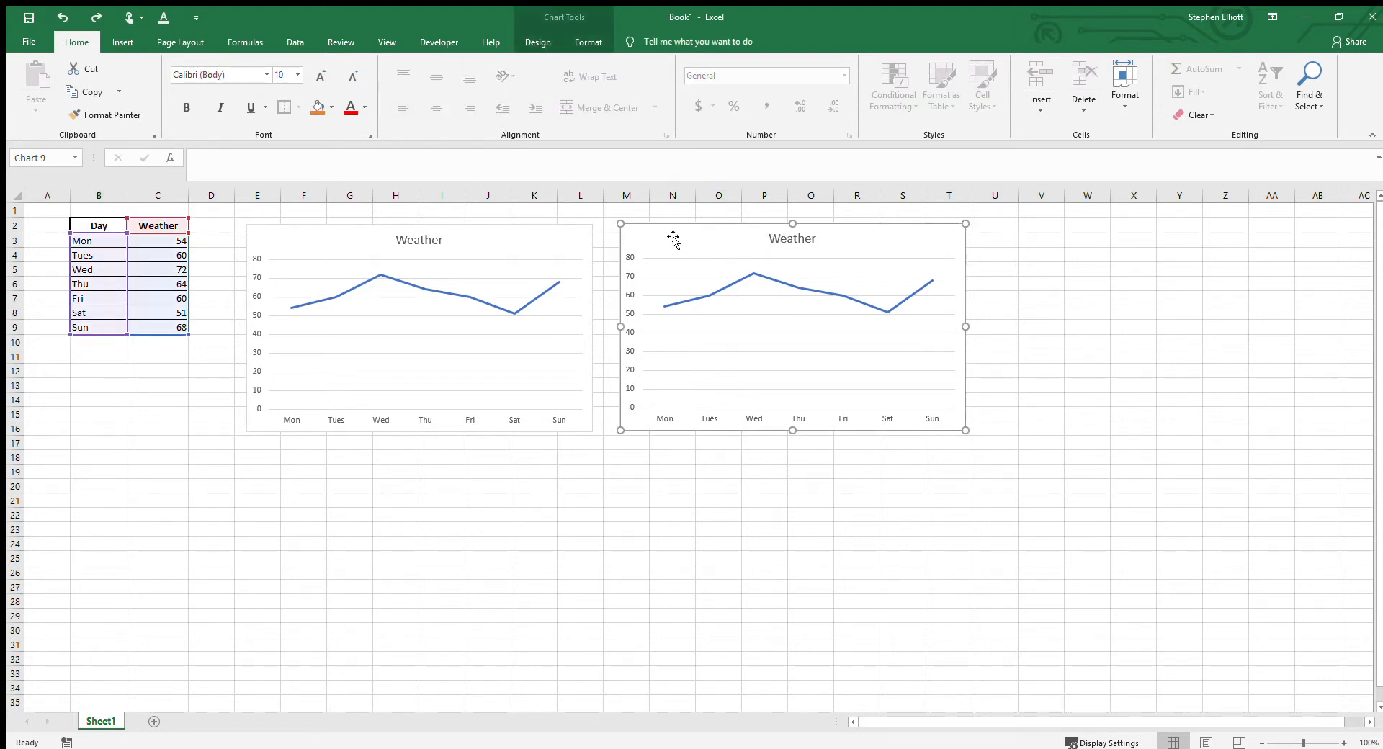
left_click(530, 41)
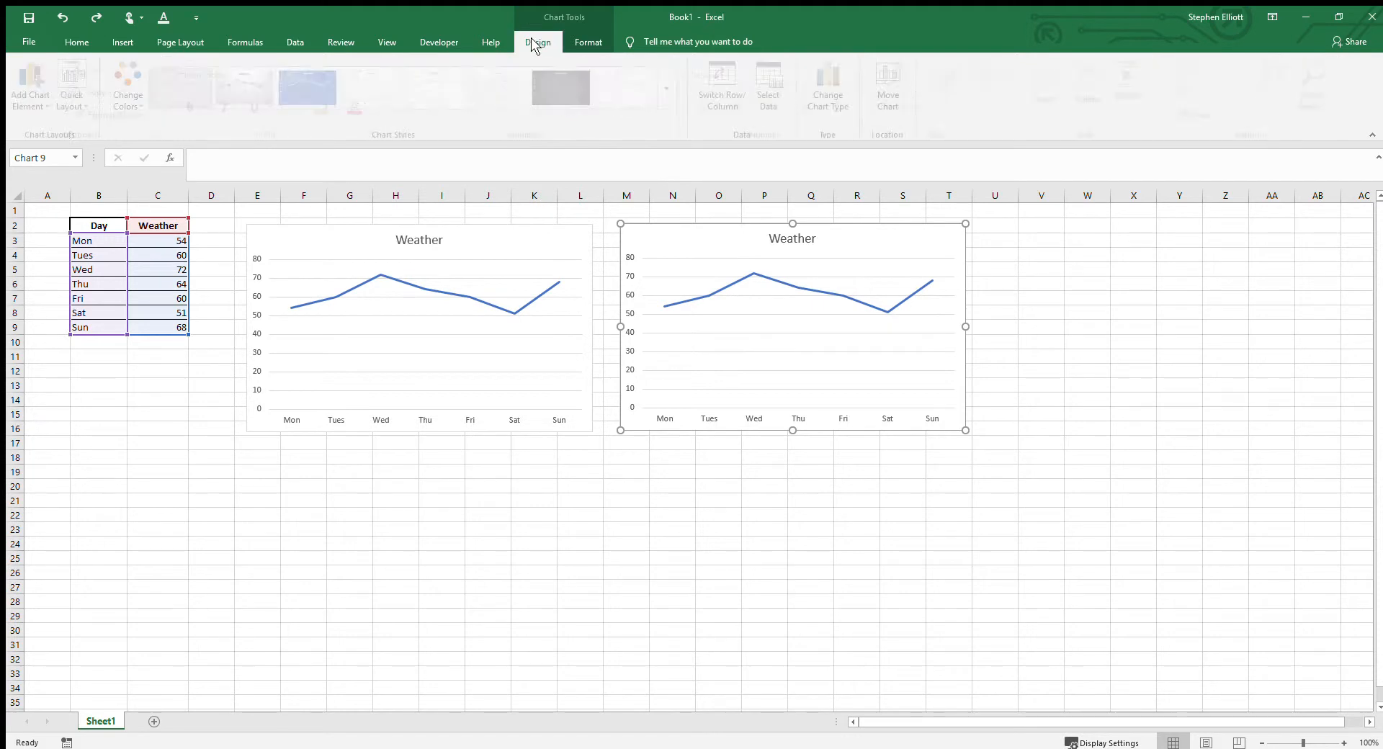
left_click(792, 245)
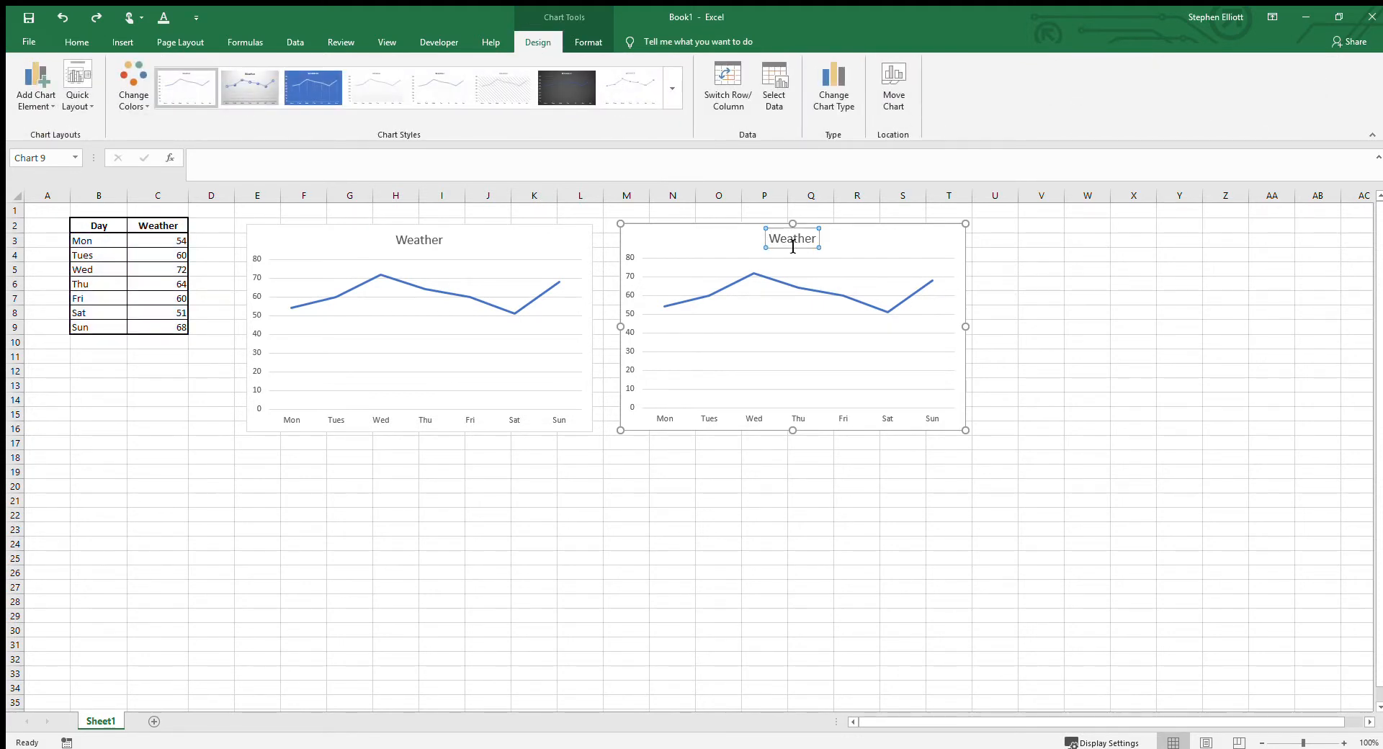
key("Delete")
left_click(795, 419)
key("Delete")
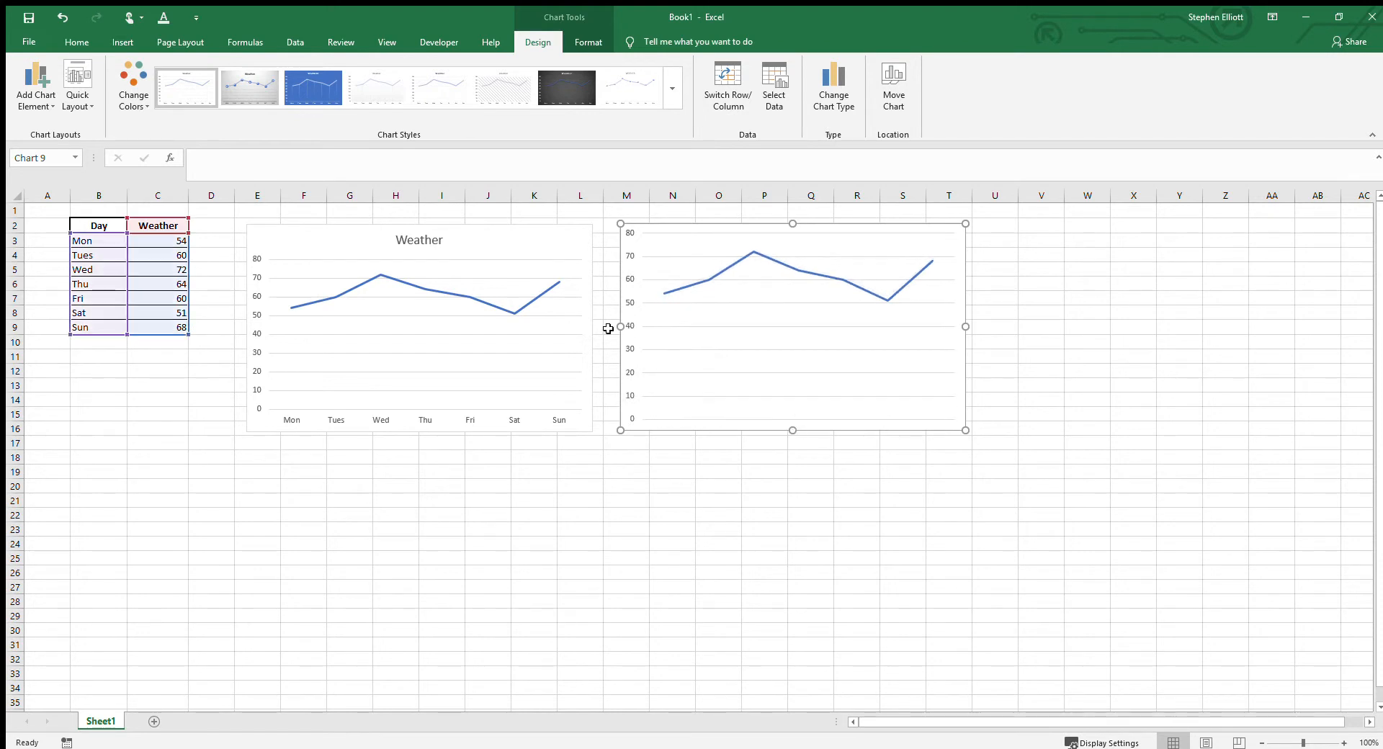
left_click(630, 325)
key("Delete")
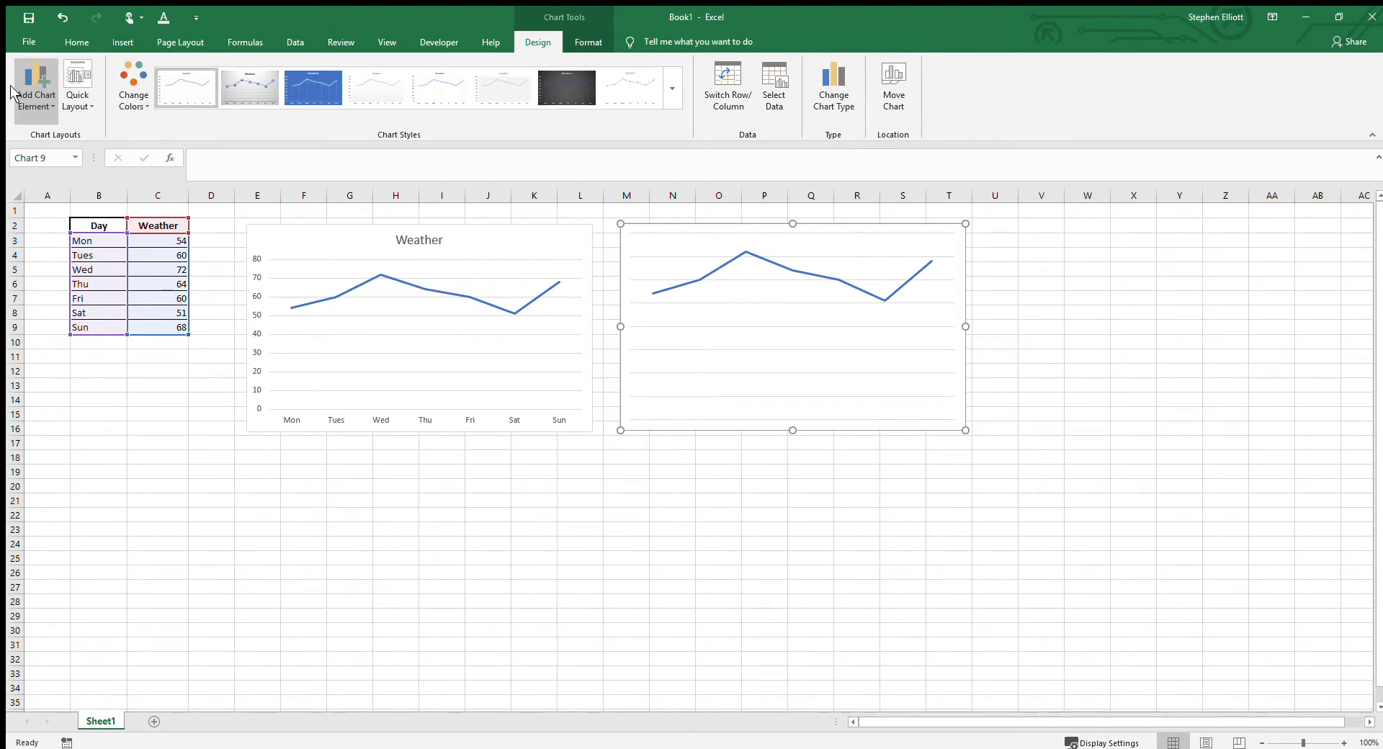
Step: Add the primary horizontal and primary vertical axes back to the second chart
left_click(168, 146)
left_click(37, 116)
left_click(177, 163)
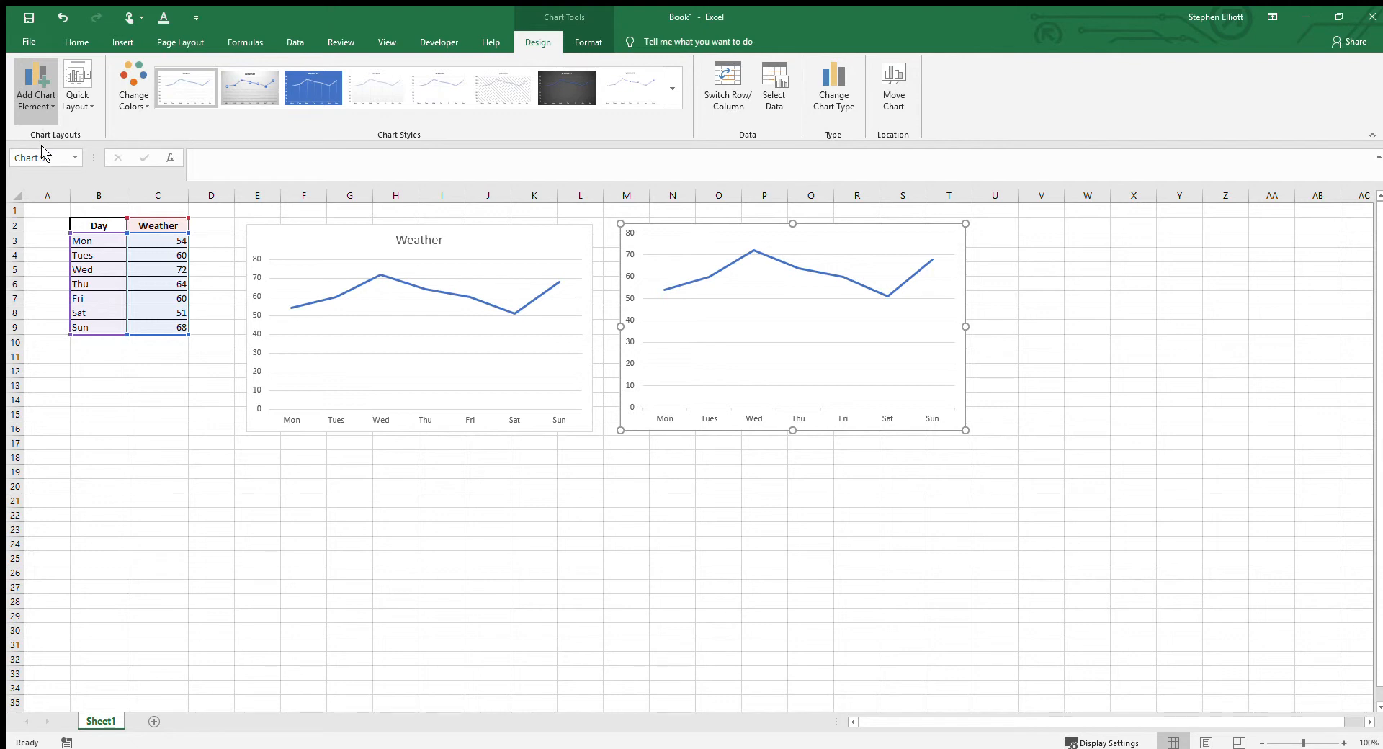
Step: Add primary horizontal and primary vertical axis titles to the second chart
left_click(155, 167)
left_click(46, 109)
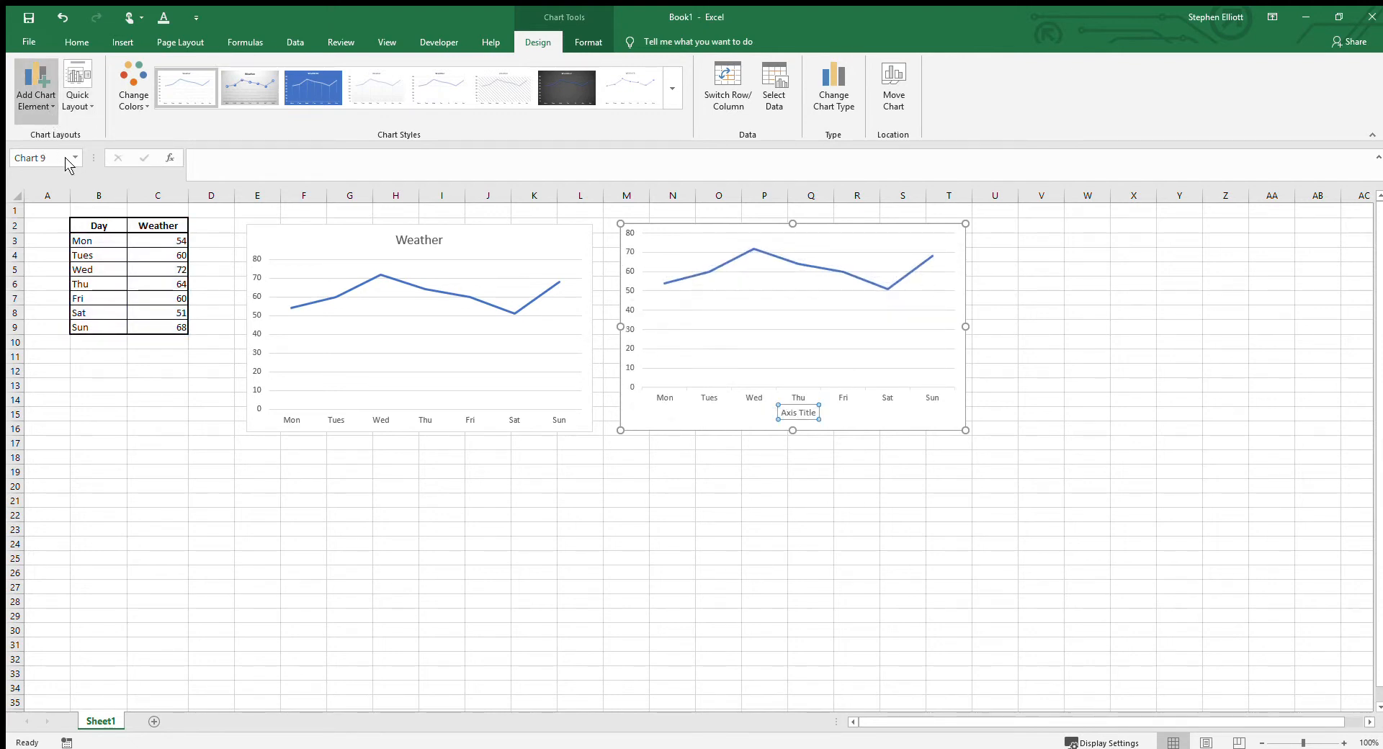
left_click(154, 190)
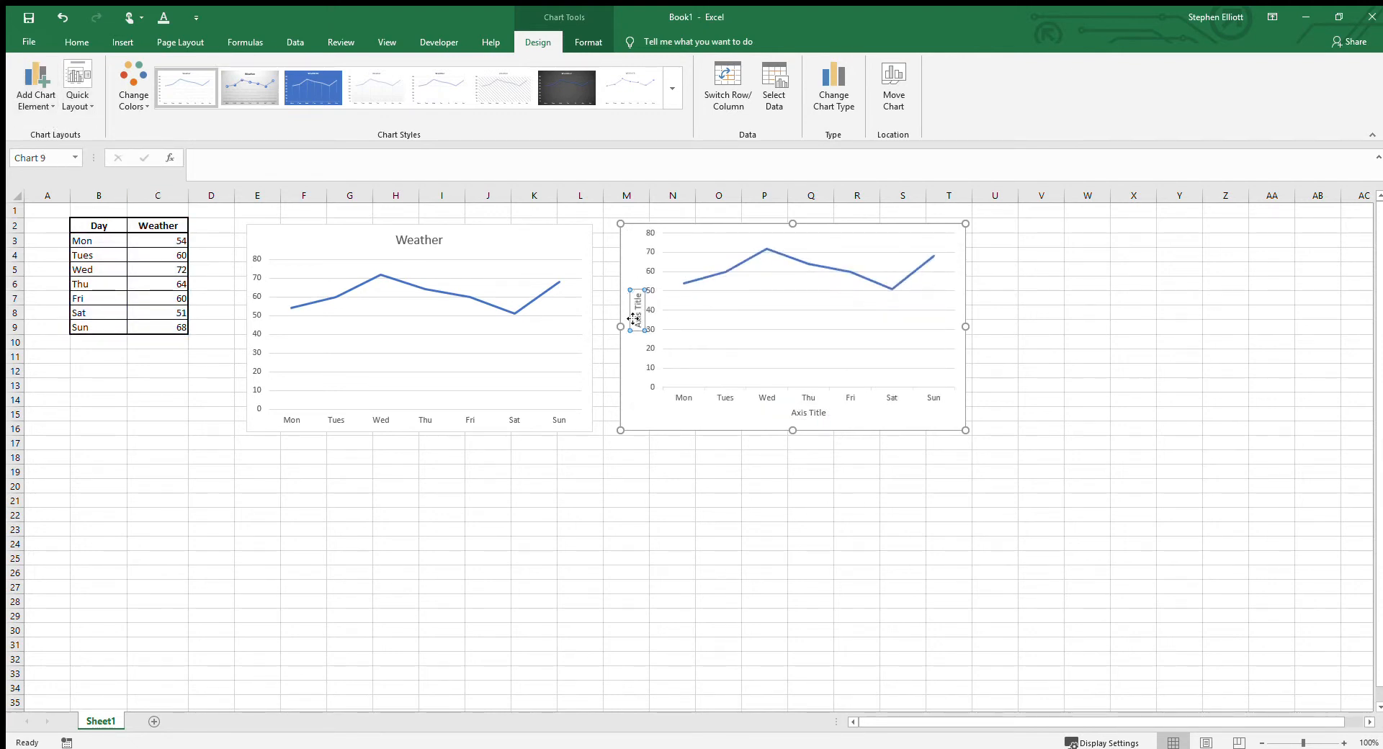
Step: Set the second chart's vertical axis title to "Weather (F)"
left_click_drag(639, 328, 637, 289)
type("Weather (F)")
Step: Set the second chart's horizontal axis title to "Day of the Week"
left_click(799, 415)
triple_click(799, 417)
type("Day of the Week")
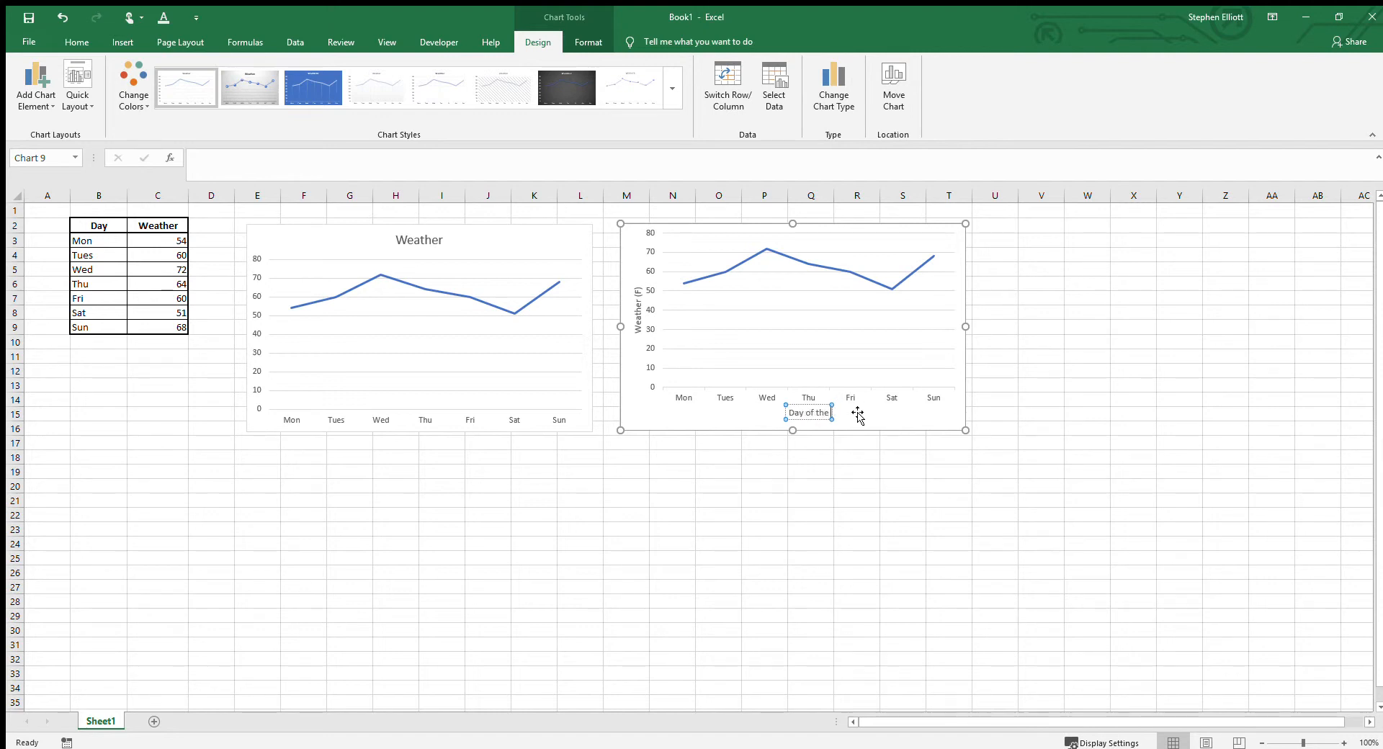
left_click(797, 460)
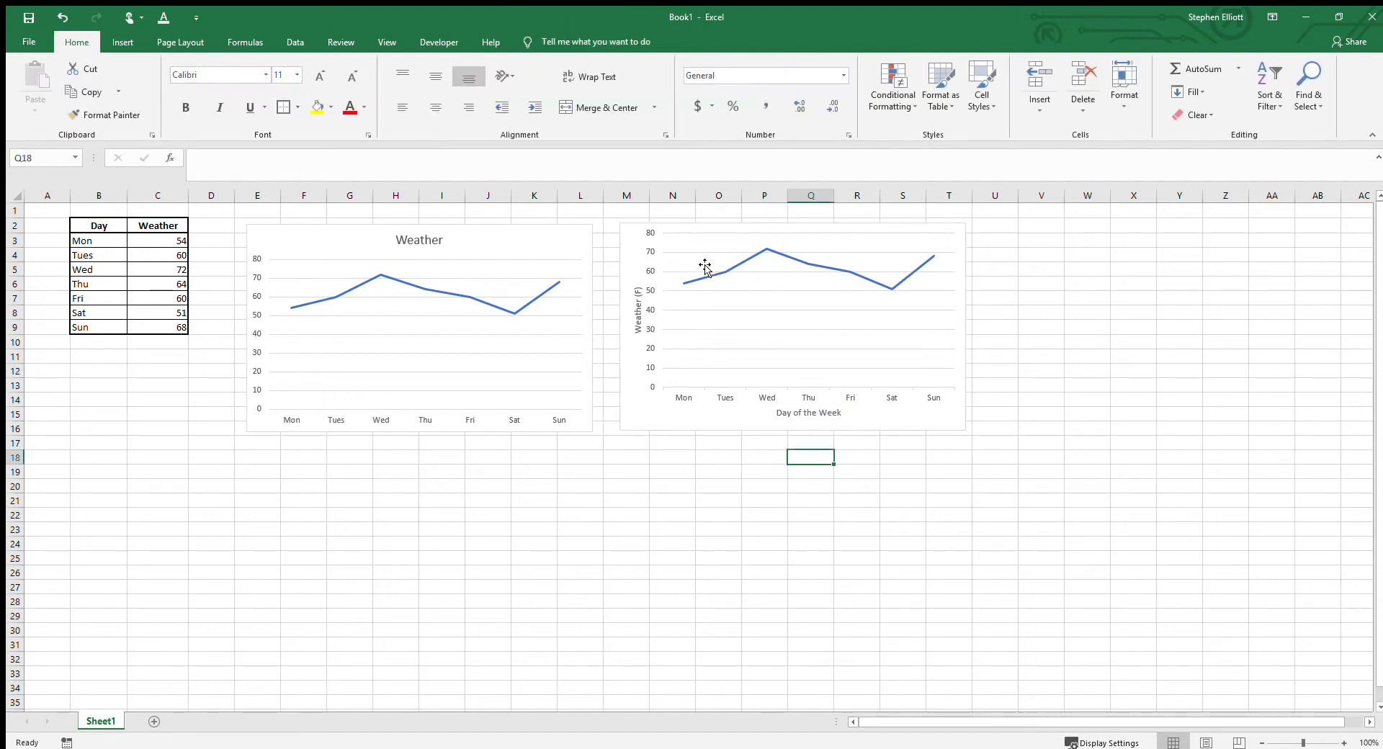
Step: Add a title above the second chart and a legend to the right of its plot area
left_click(696, 227)
left_click(688, 482)
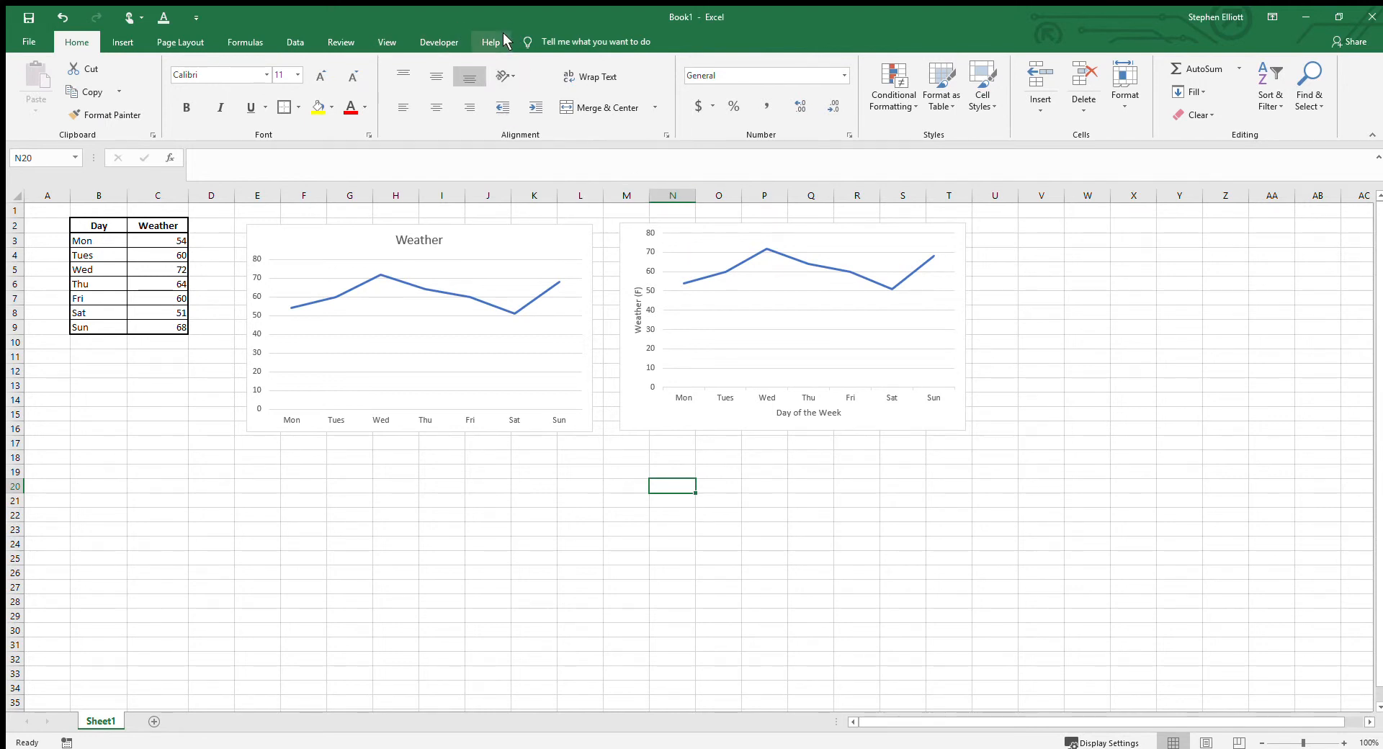
left_click(636, 228)
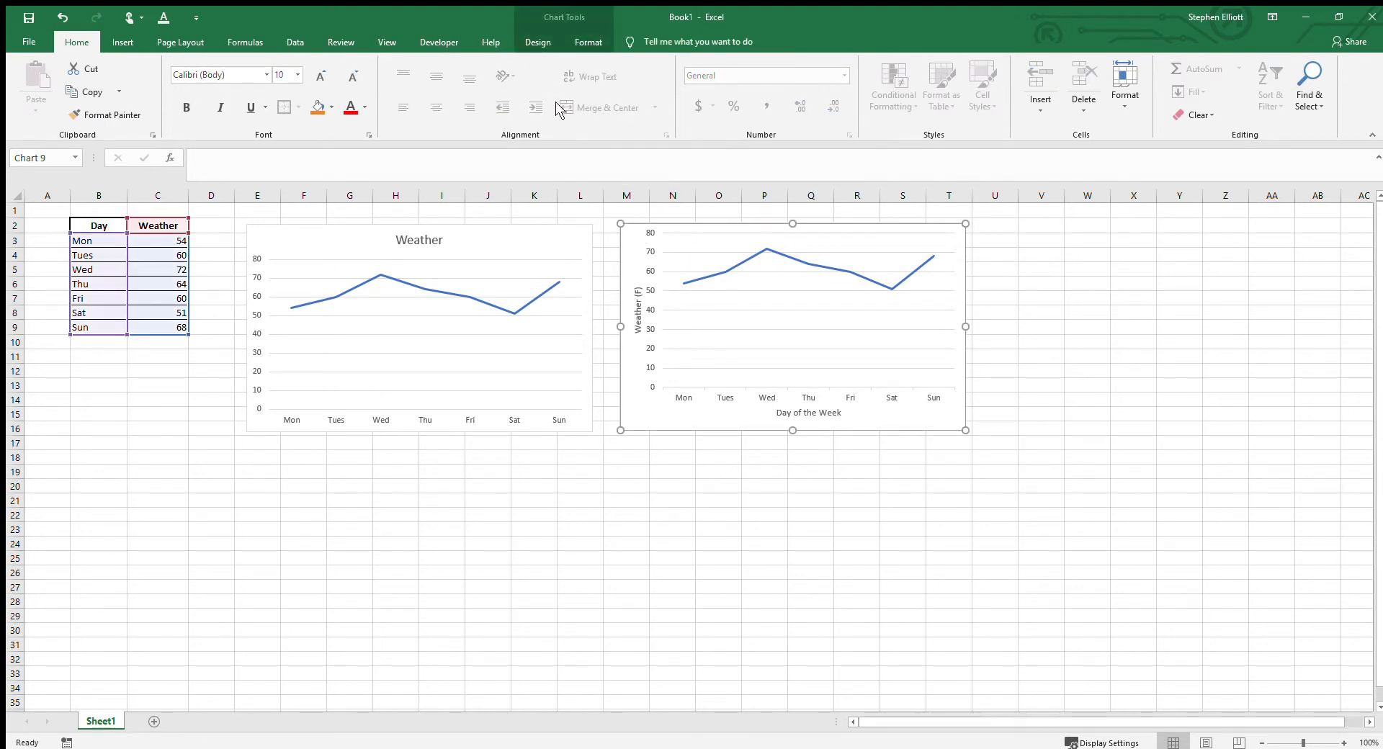
left_click(538, 42)
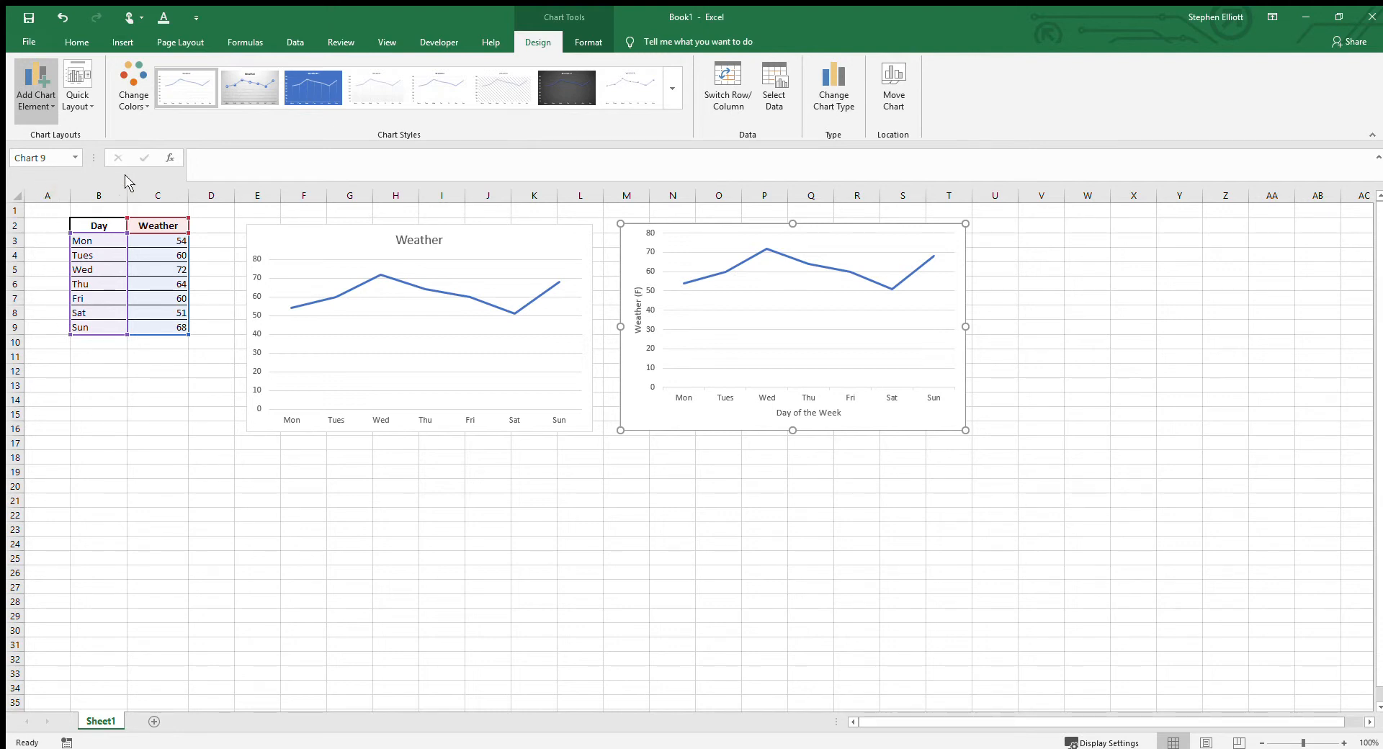
left_click(141, 196)
left_click(37, 100)
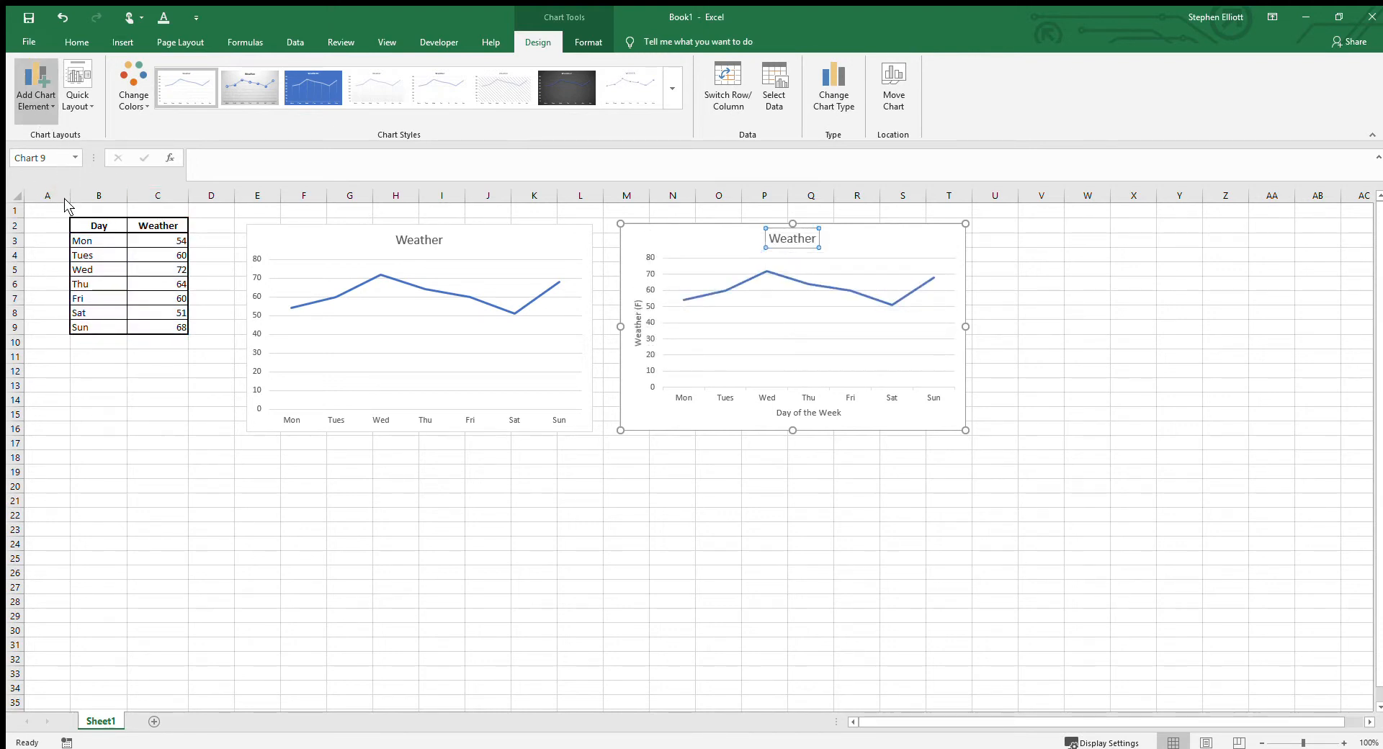
left_click(147, 267)
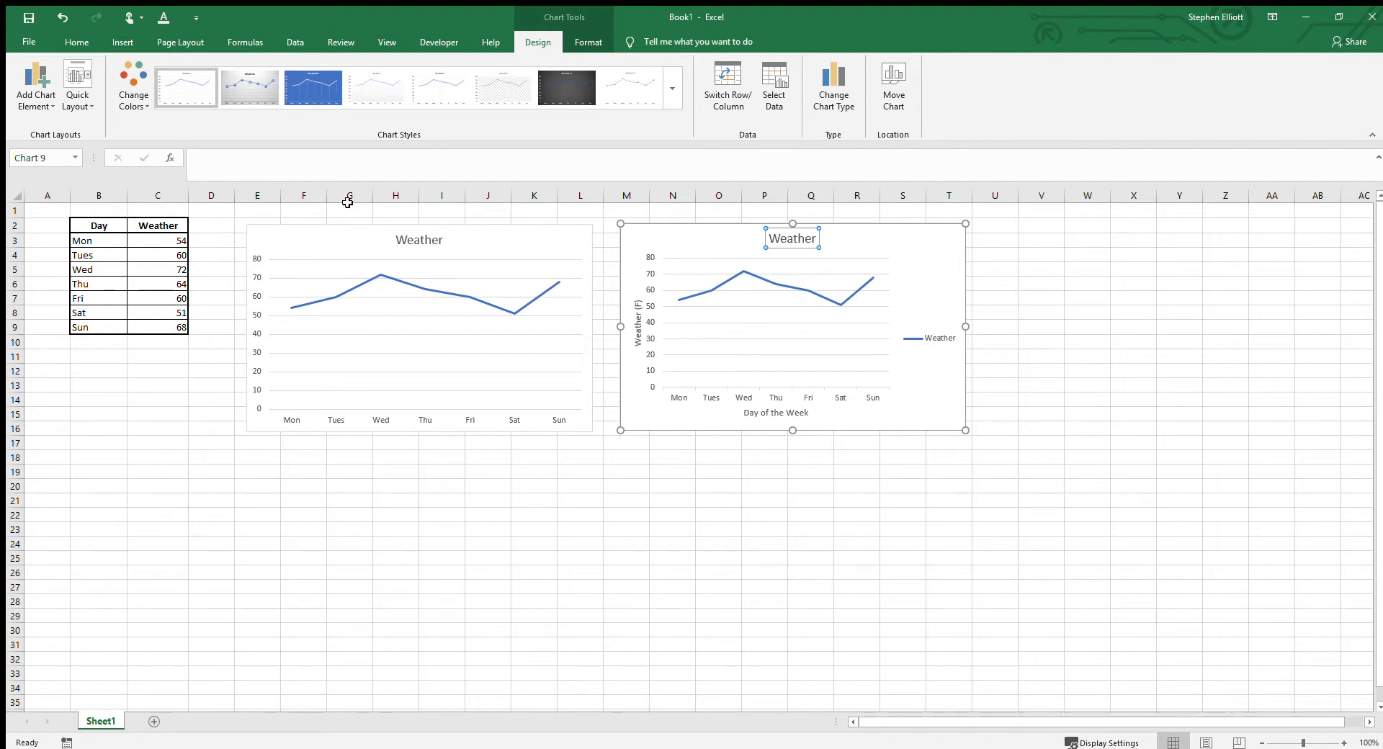
Step: Set the second chart's title to "Title"
double_click(777, 241)
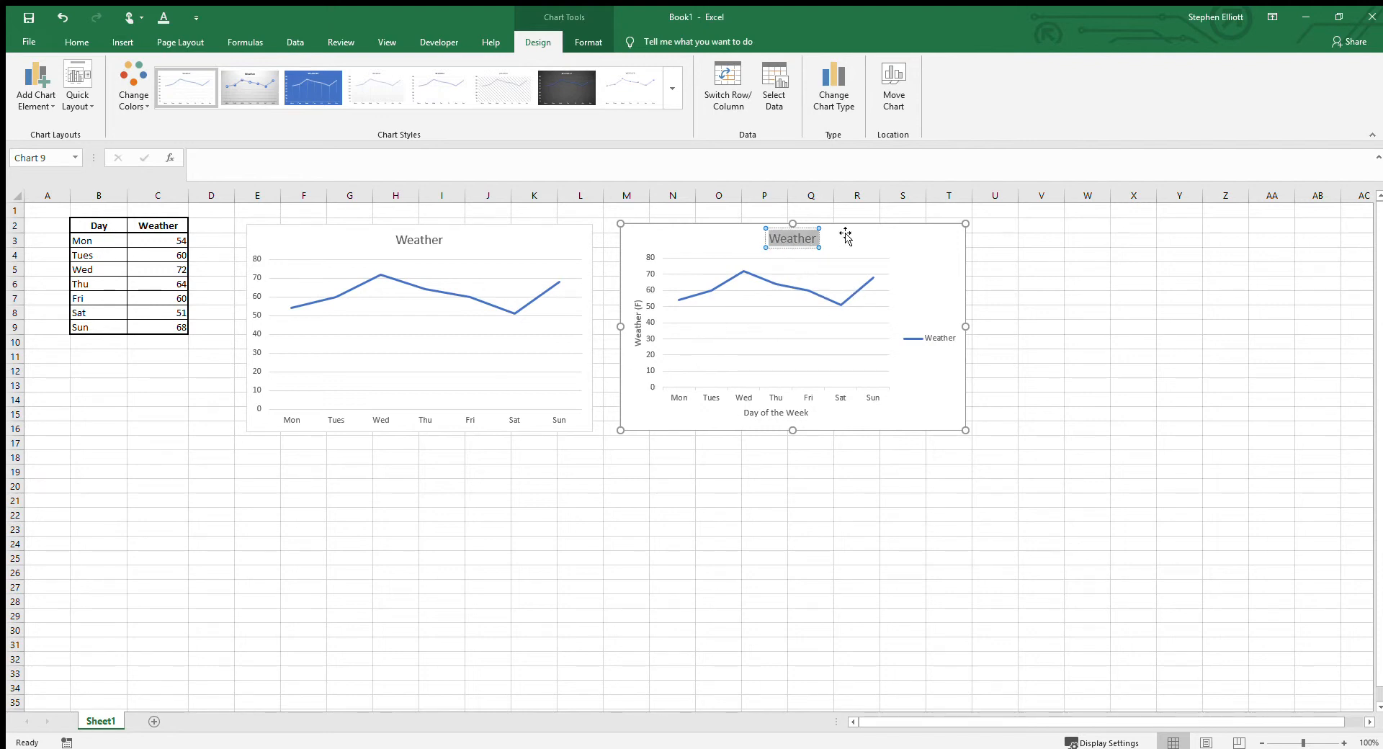
key("BackSpace")
type("Title")
left_click(1044, 312)
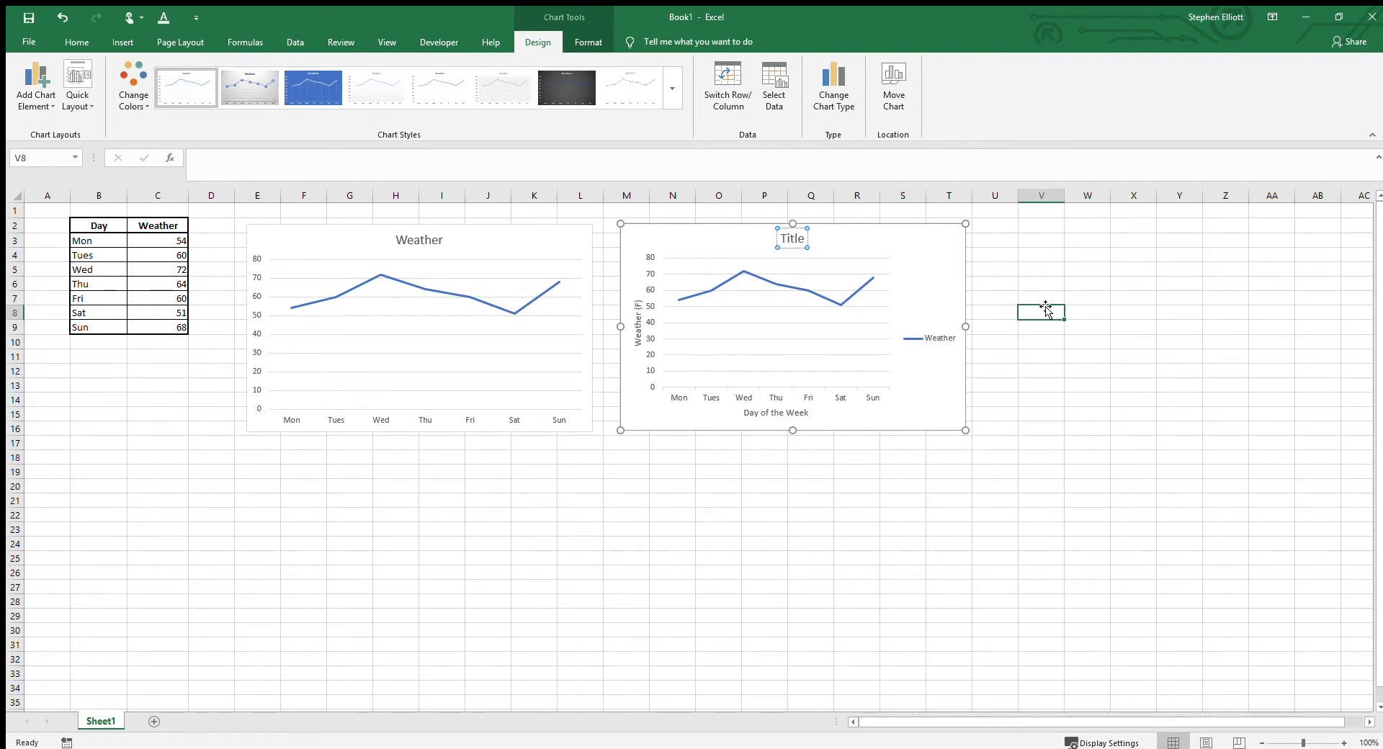
Step: Delete the first line chart and move the remaining chart into its place beside the data table
left_click(430, 230)
left_click_drag(452, 225, 1195, 272)
key("Delete")
left_click(840, 221)
left_click_drag(841, 220, 517, 222)
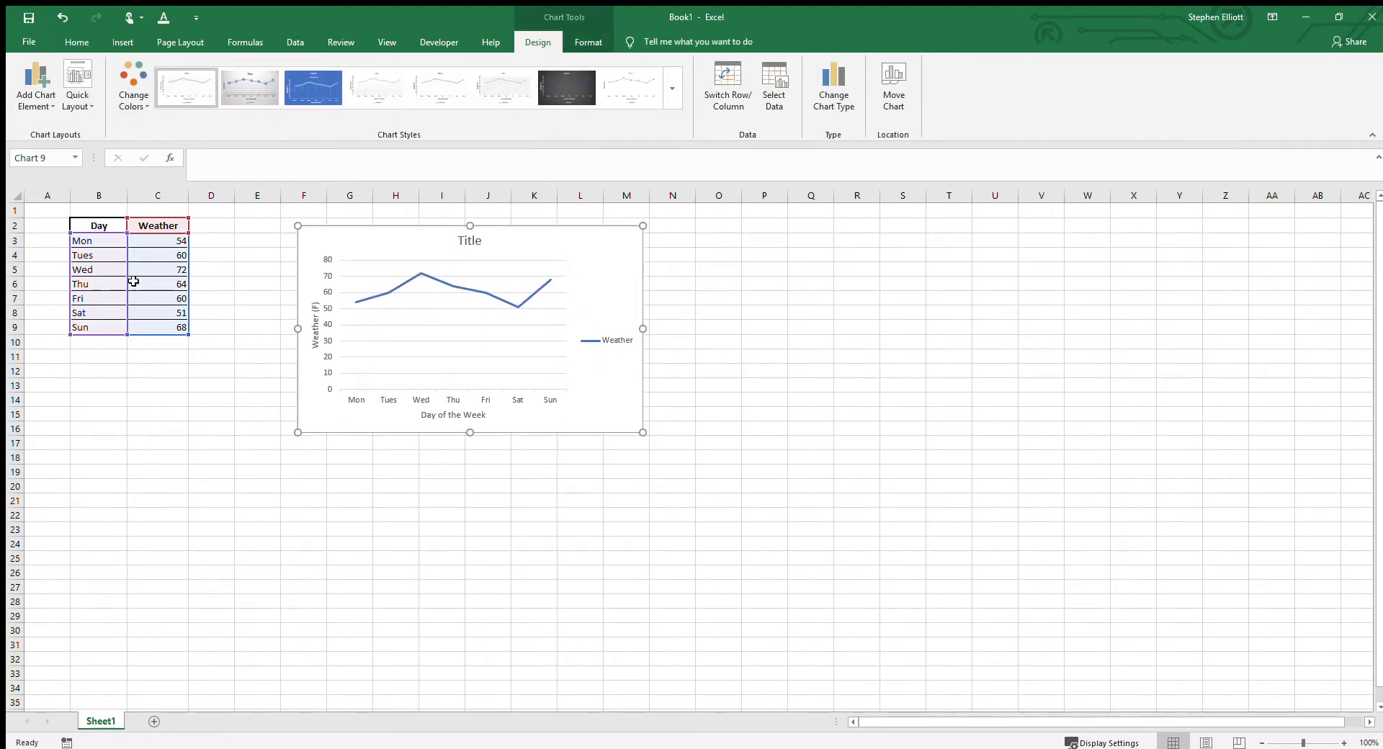
Step: Change the header in cell C2 to "Weather (1)"
left_click(211, 239)
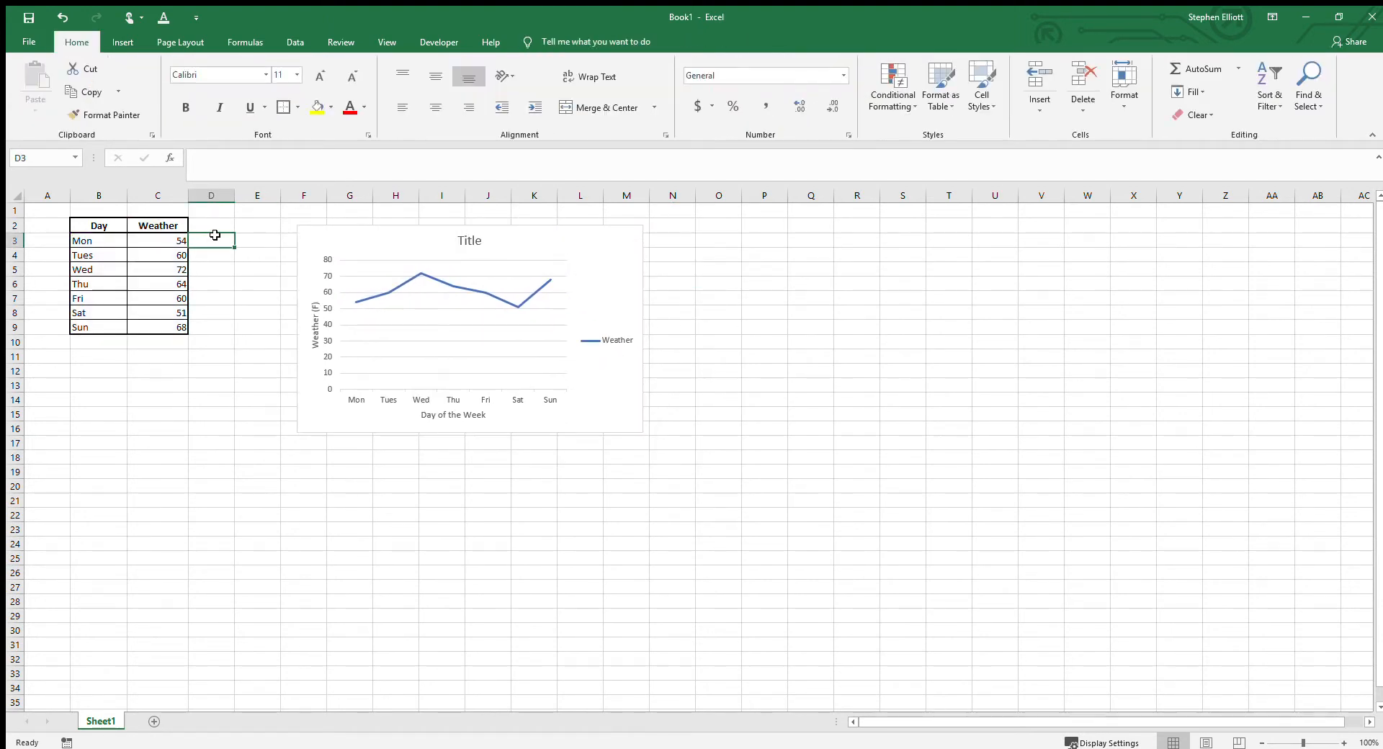
left_click(171, 223)
left_click(280, 158)
type("(1)")
key("Return")
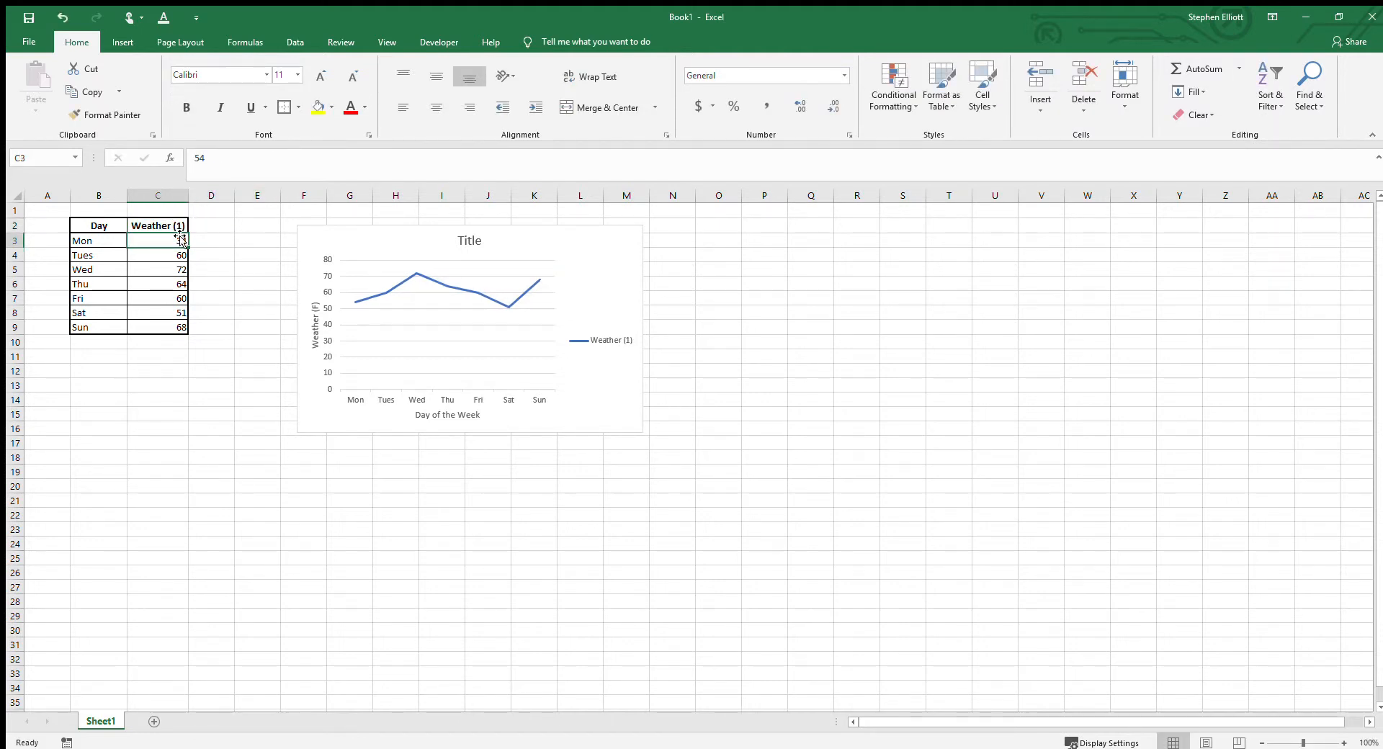
Step: Remove the "(1)" from the header in cell C2 so it reads "Weather"
left_click(178, 227)
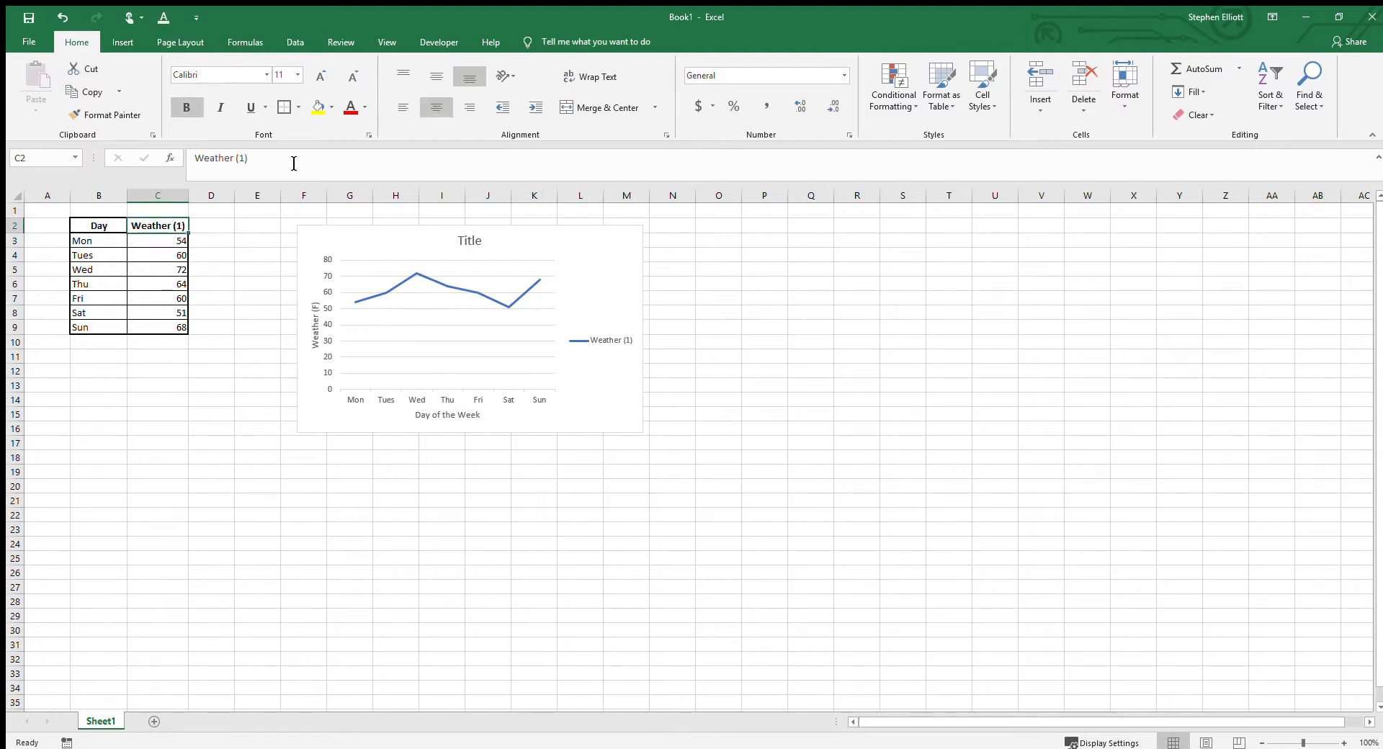
left_click(259, 167)
key("BackSpace")
key("BackSpace")
key("BackSpace")
key("BackSpace")
key("Return")
Step: Enter the column header "Humidity" in cell D2
left_click(208, 226)
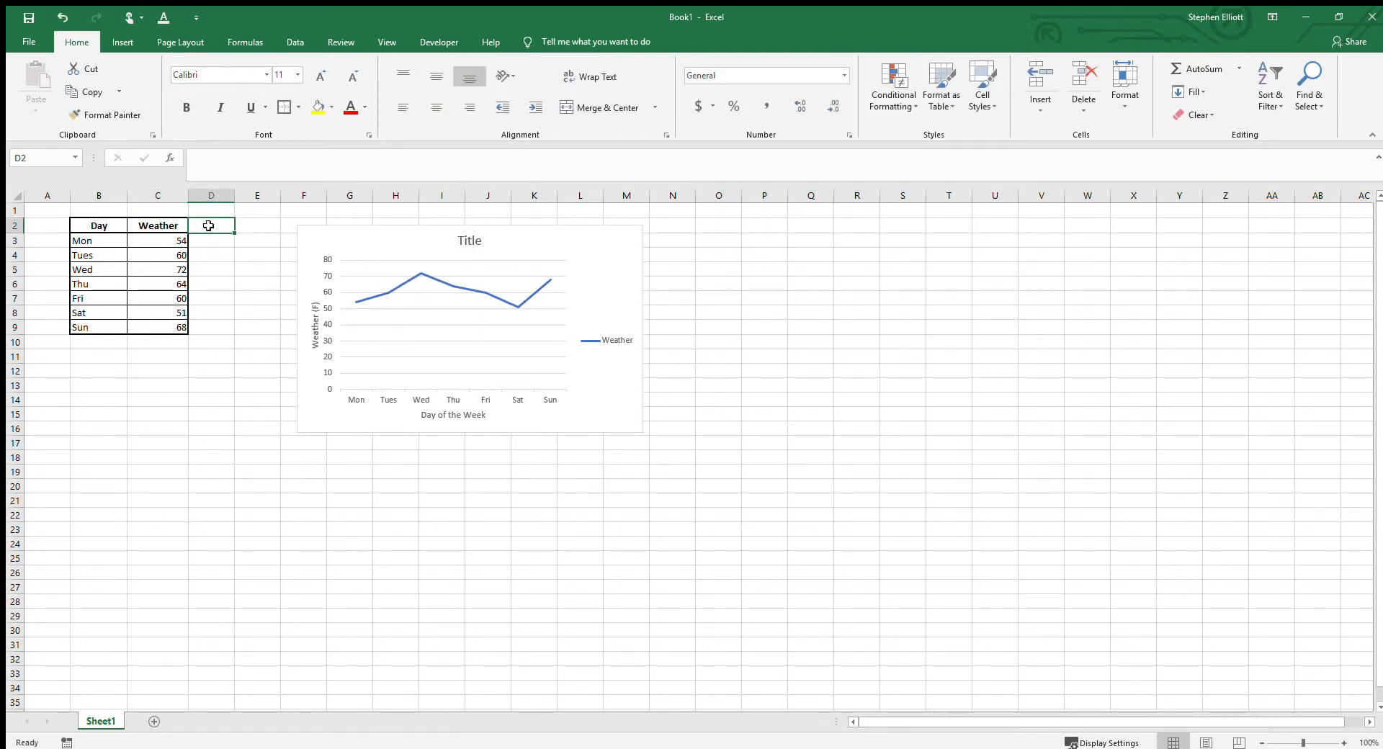
type("Humidity")
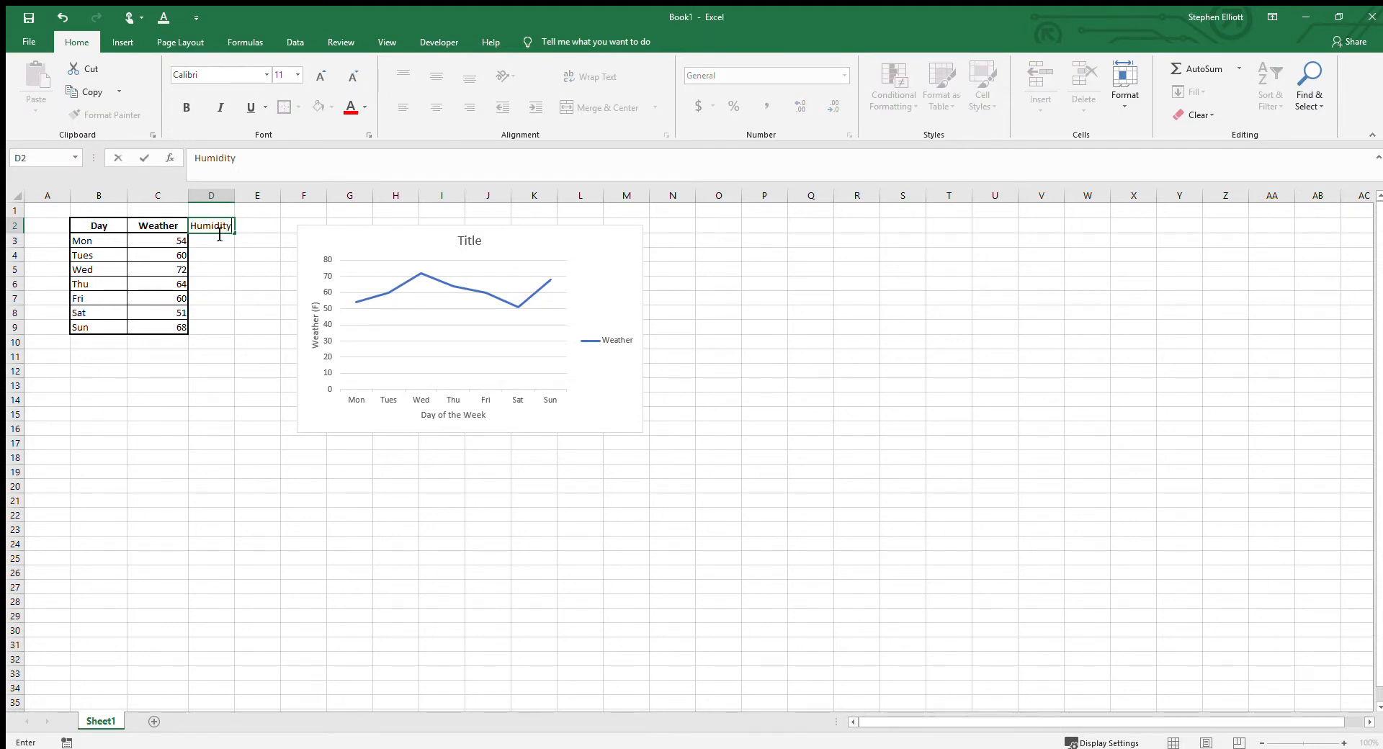
key("Return")
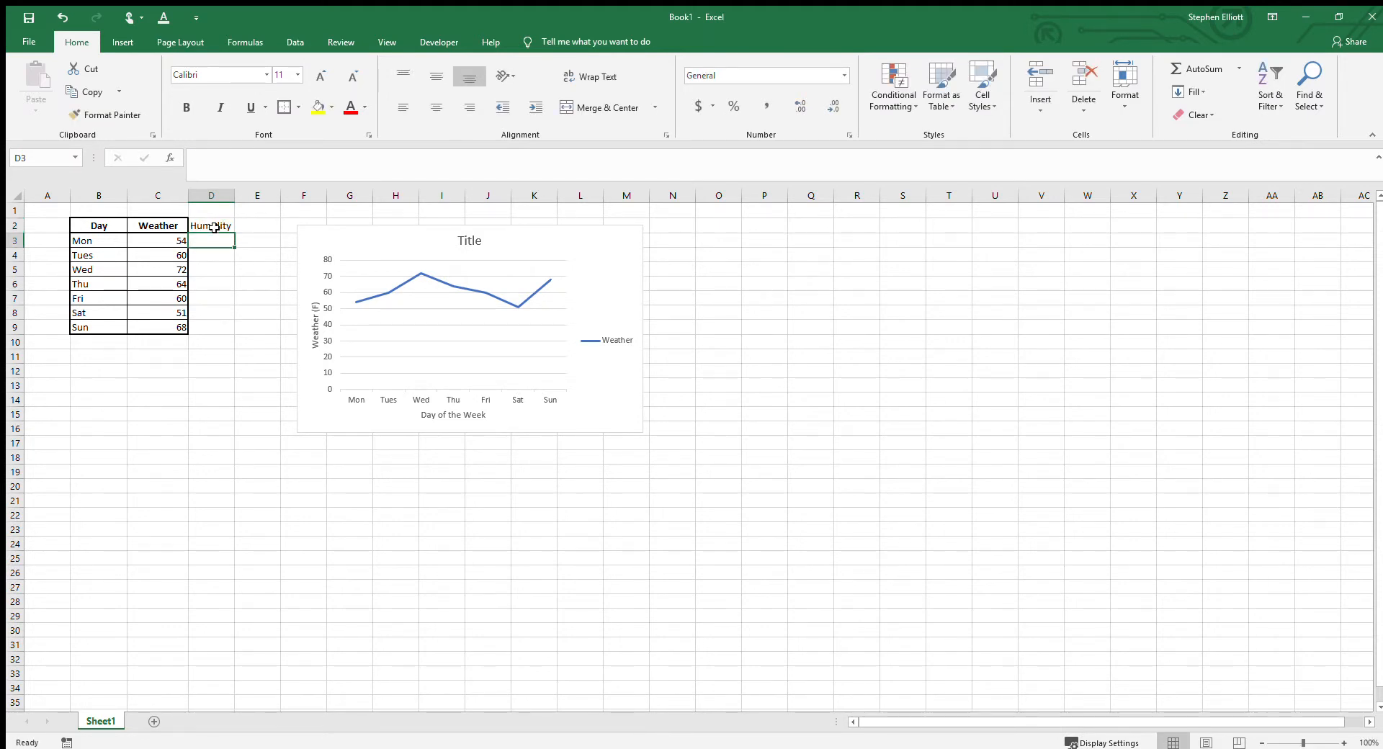
Step: Fill D3:D9 with the daily humidity values 100, 95, 90, 85, 90, 100 and 95
type("100")
key("Return")
type("95")
key("Return")
type("90")
key("Return")
type("85")
key("Return")
type("90")
key("Return")
type("100")
key("Return")
type("95")
key("Return")
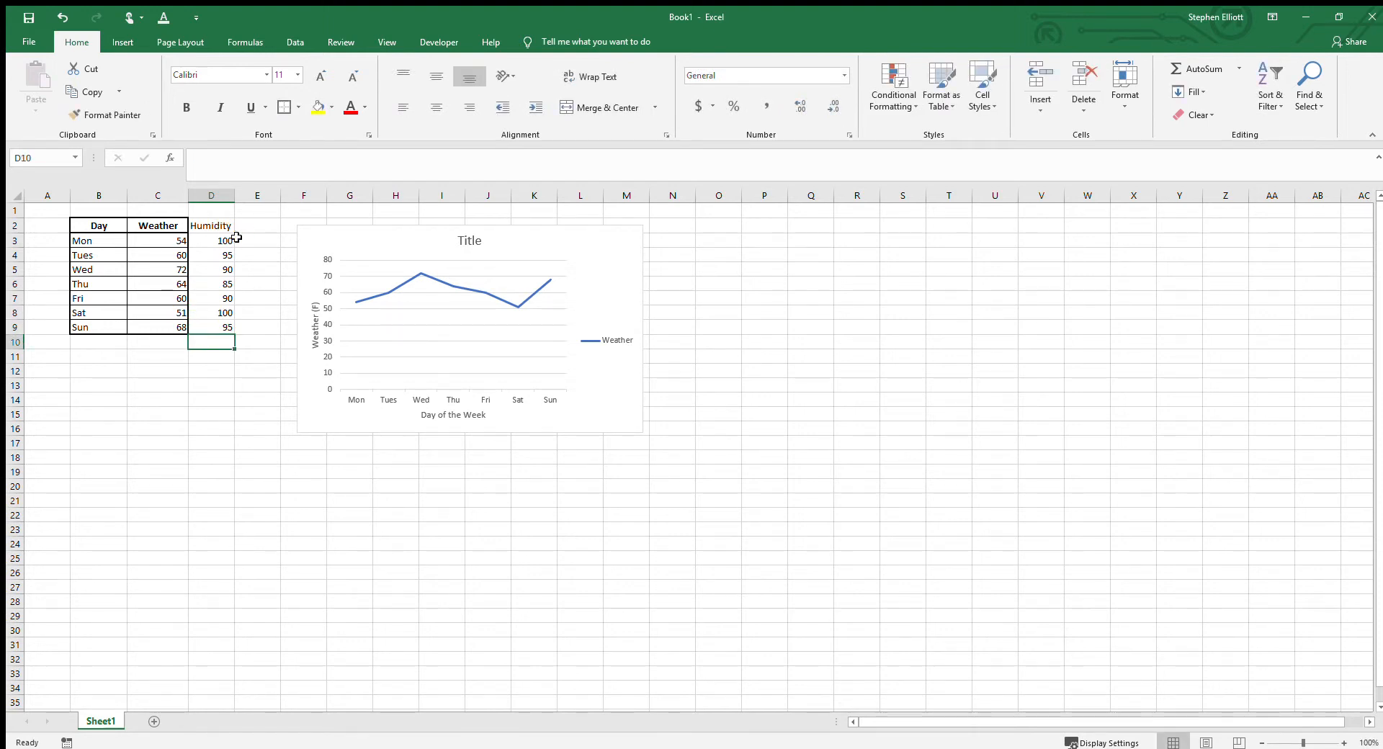
Step: Add a second data series named "Humidity" to the line chart, using D3:D9 as its values
left_click(437, 322)
left_click(436, 318)
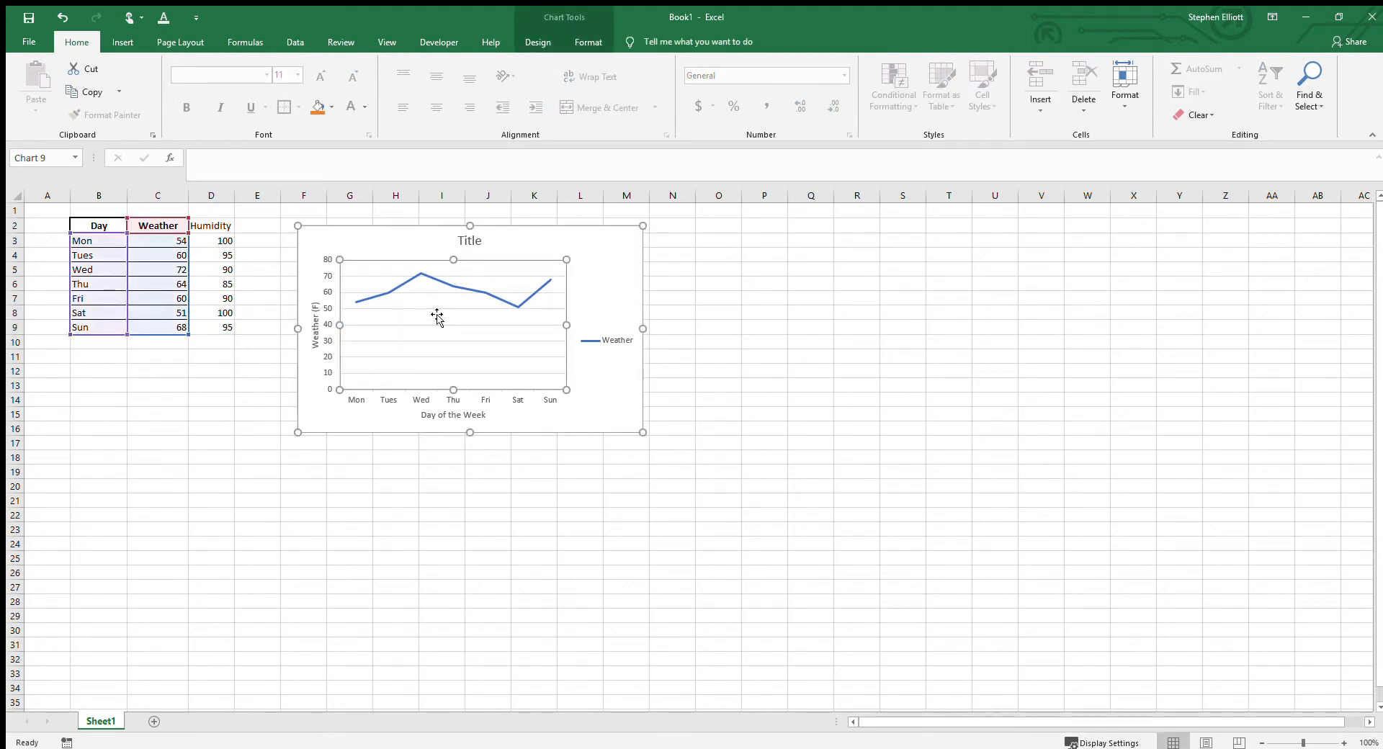
left_click(478, 382)
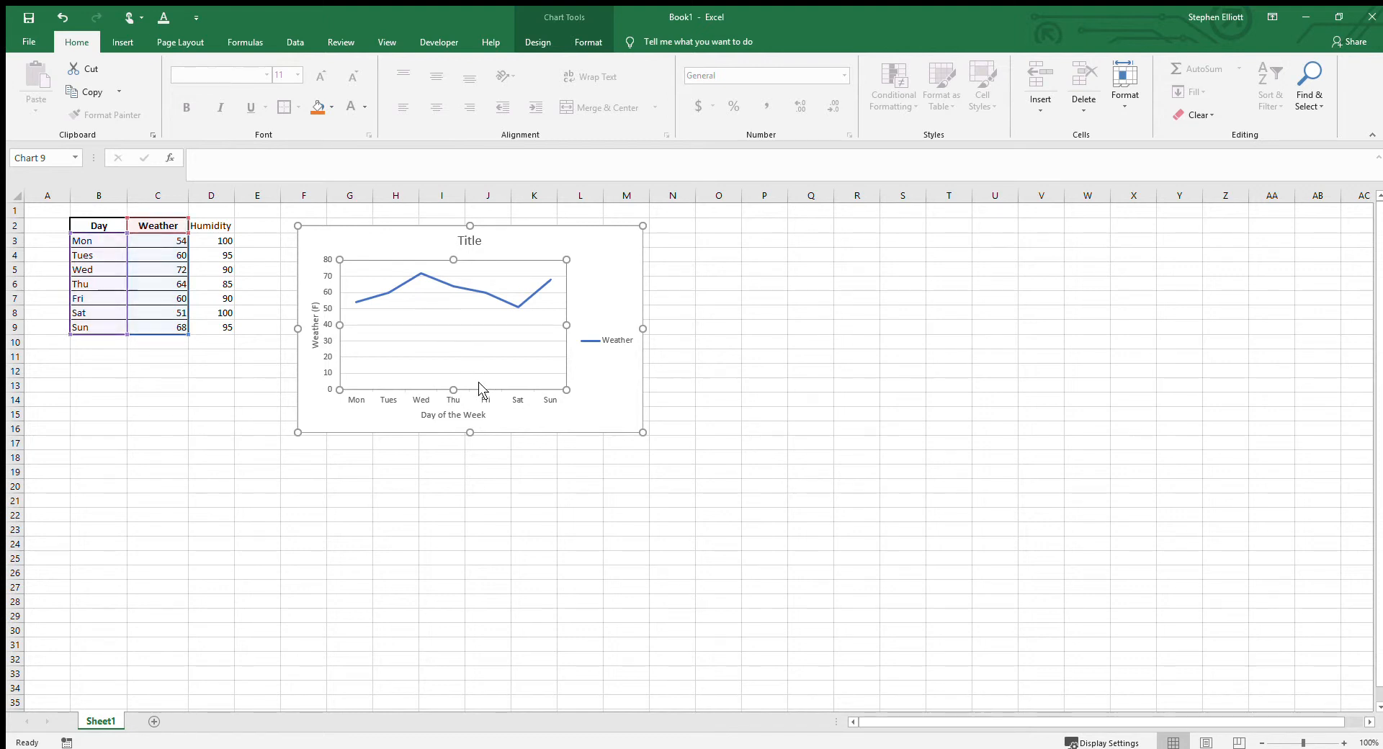
left_click(711, 228)
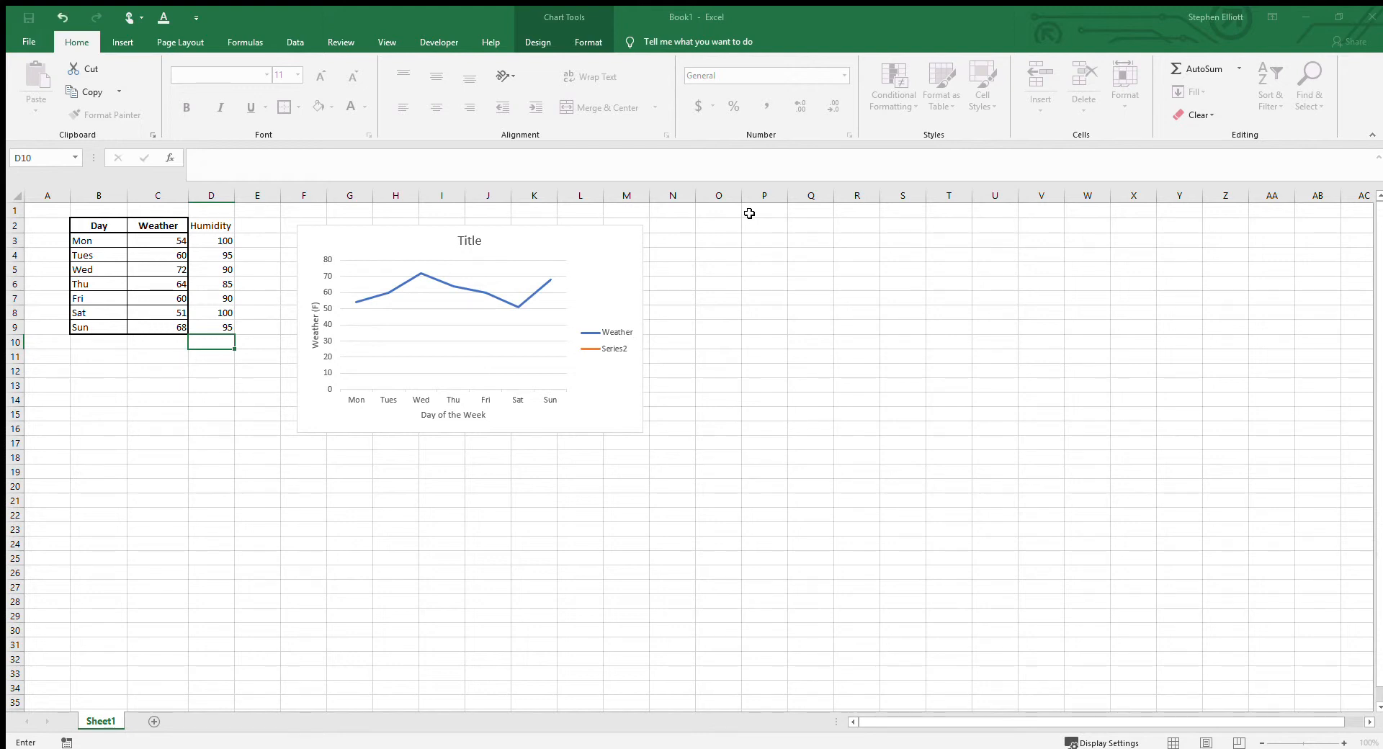
left_click(855, 301)
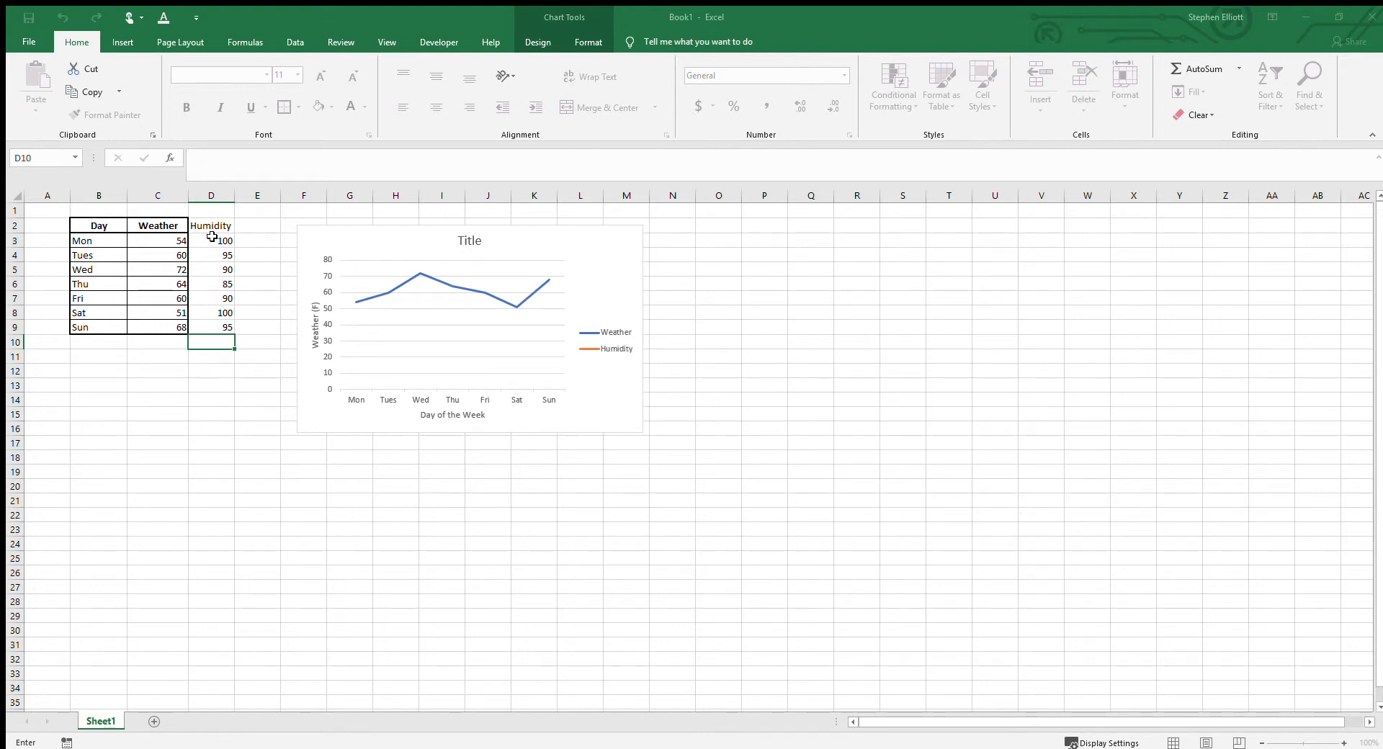
left_click_drag(214, 234, 216, 328)
left_click(909, 275)
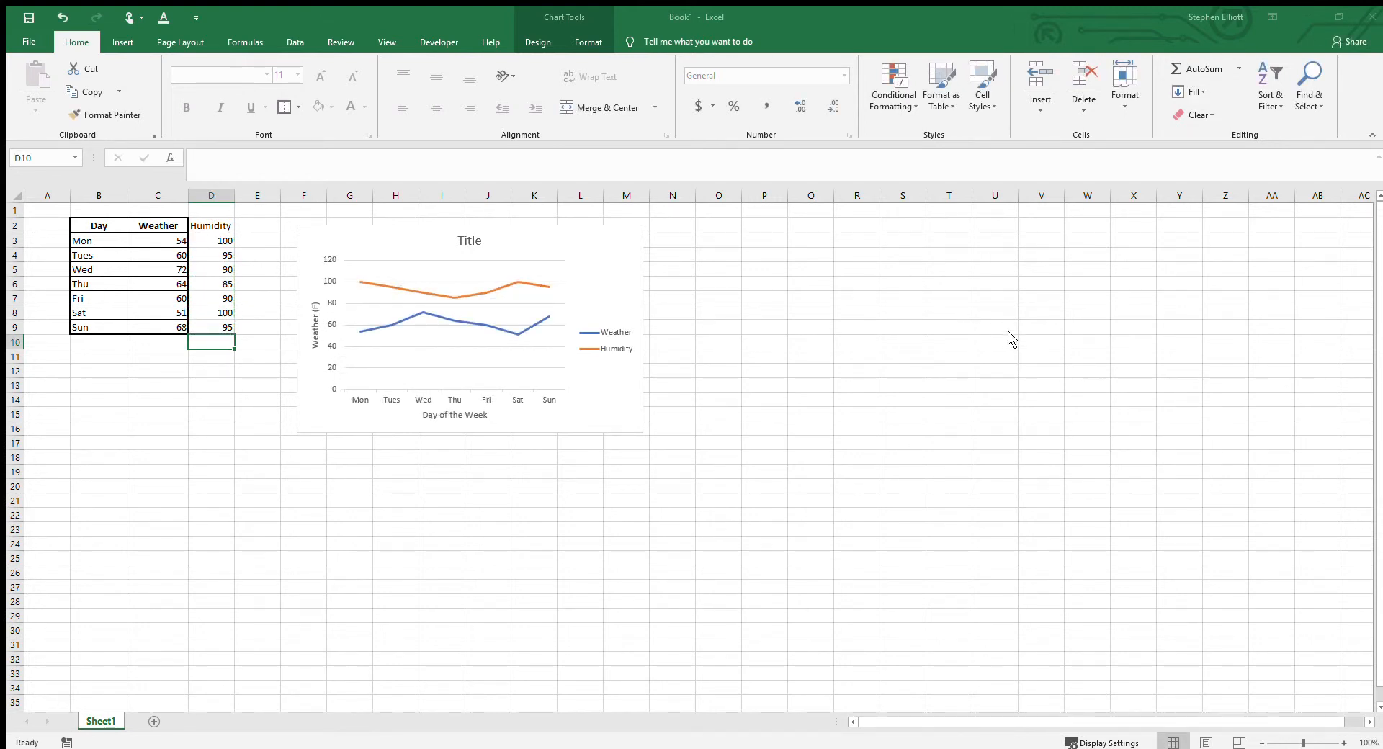
Step: Shift the chart slightly to the right and select its Humidity and Weather lines to show their source ranges
left_click(541, 340)
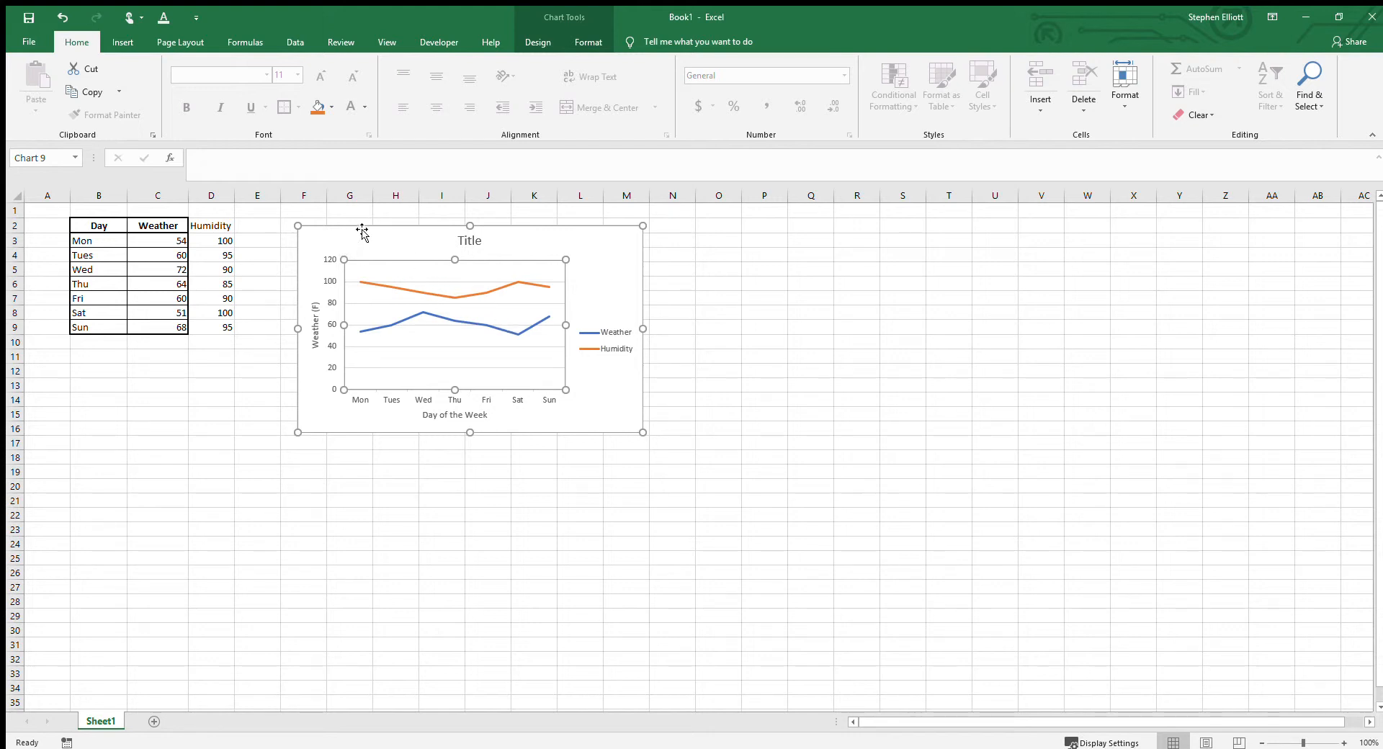
left_click(402, 287)
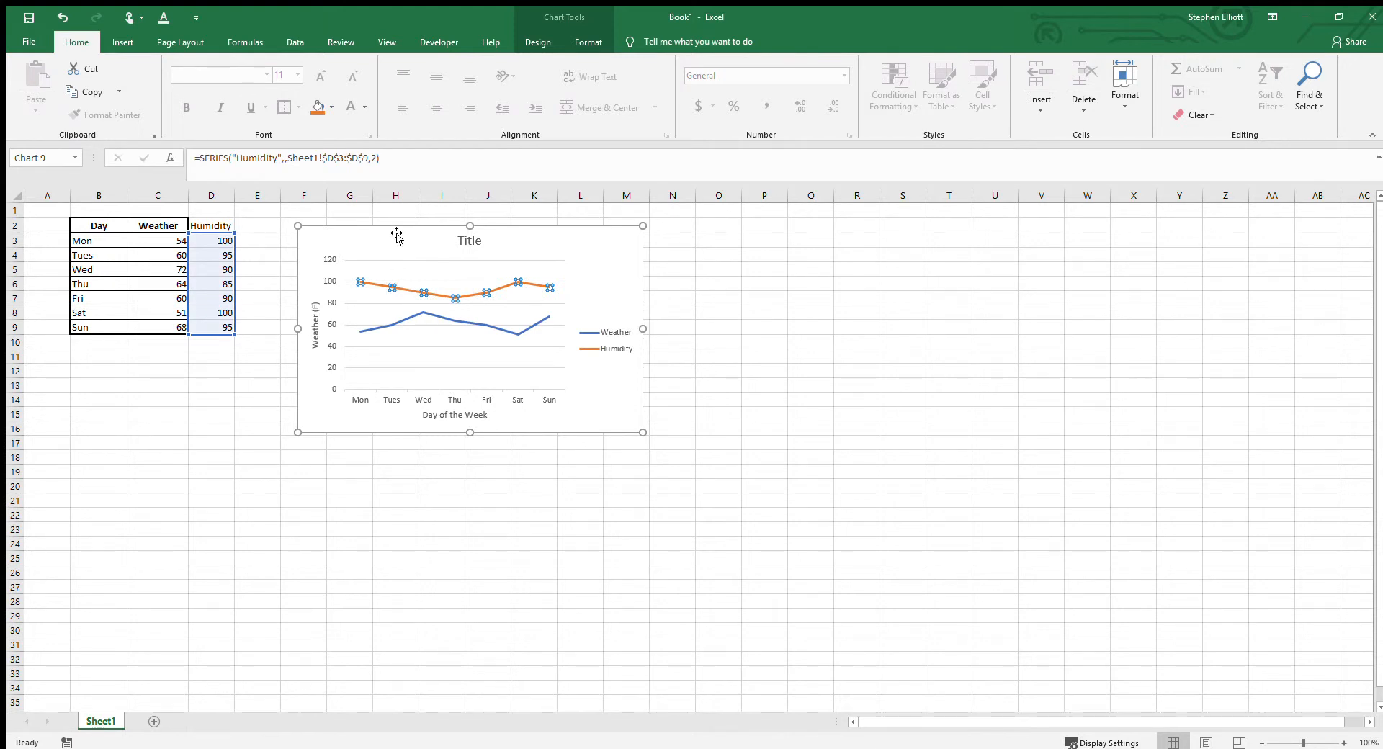
left_click_drag(396, 229, 433, 223)
left_click(440, 281)
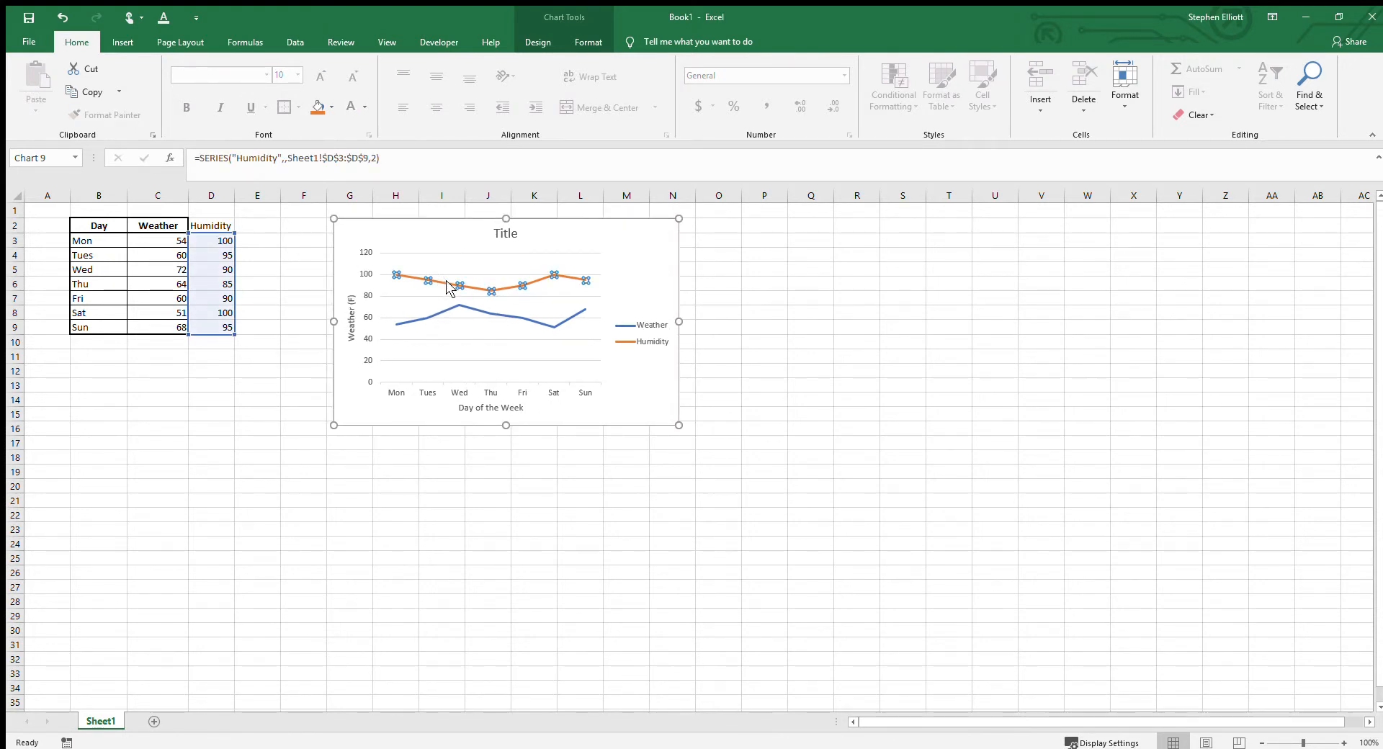
left_click(447, 306)
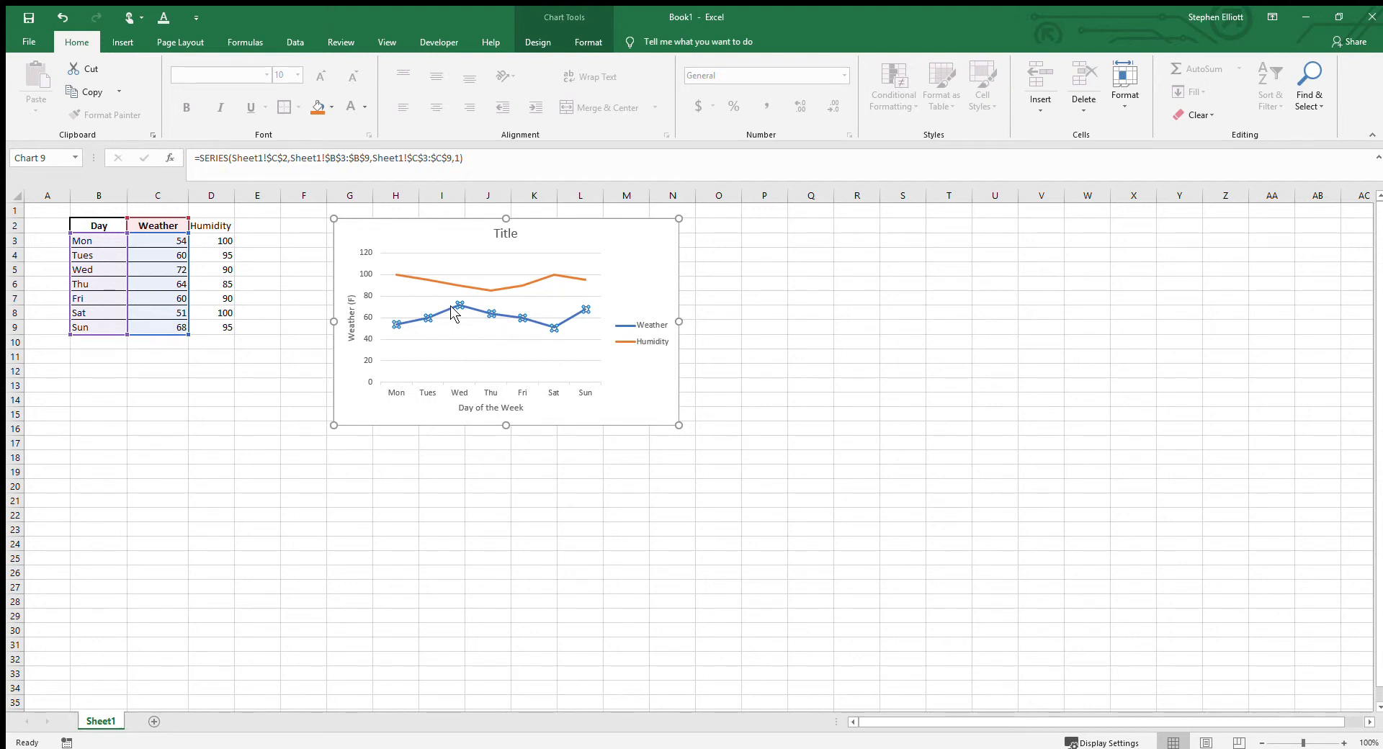
Step: Change the chart to a combo with Humidity as columns on a secondary axis and Weather as a line, and widen it
left_click(426, 225)
left_click(533, 46)
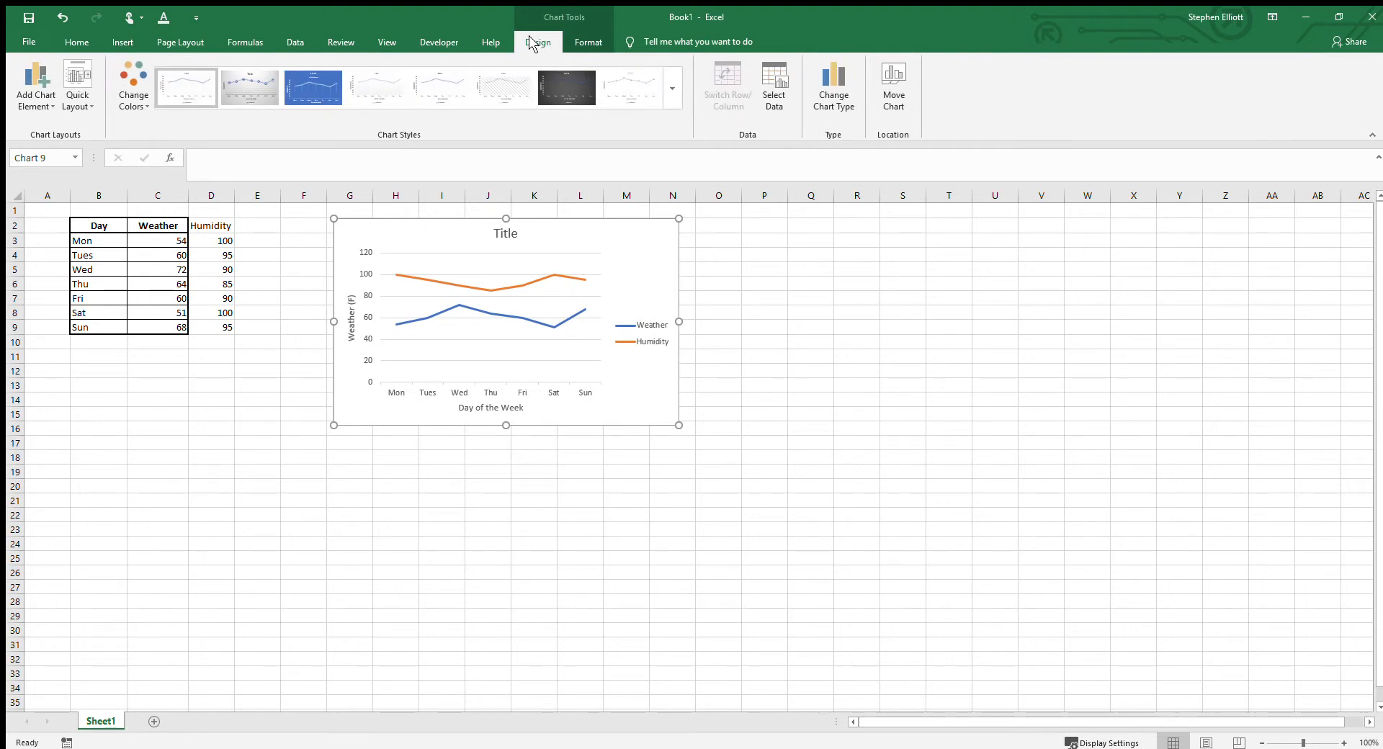
left_click(822, 98)
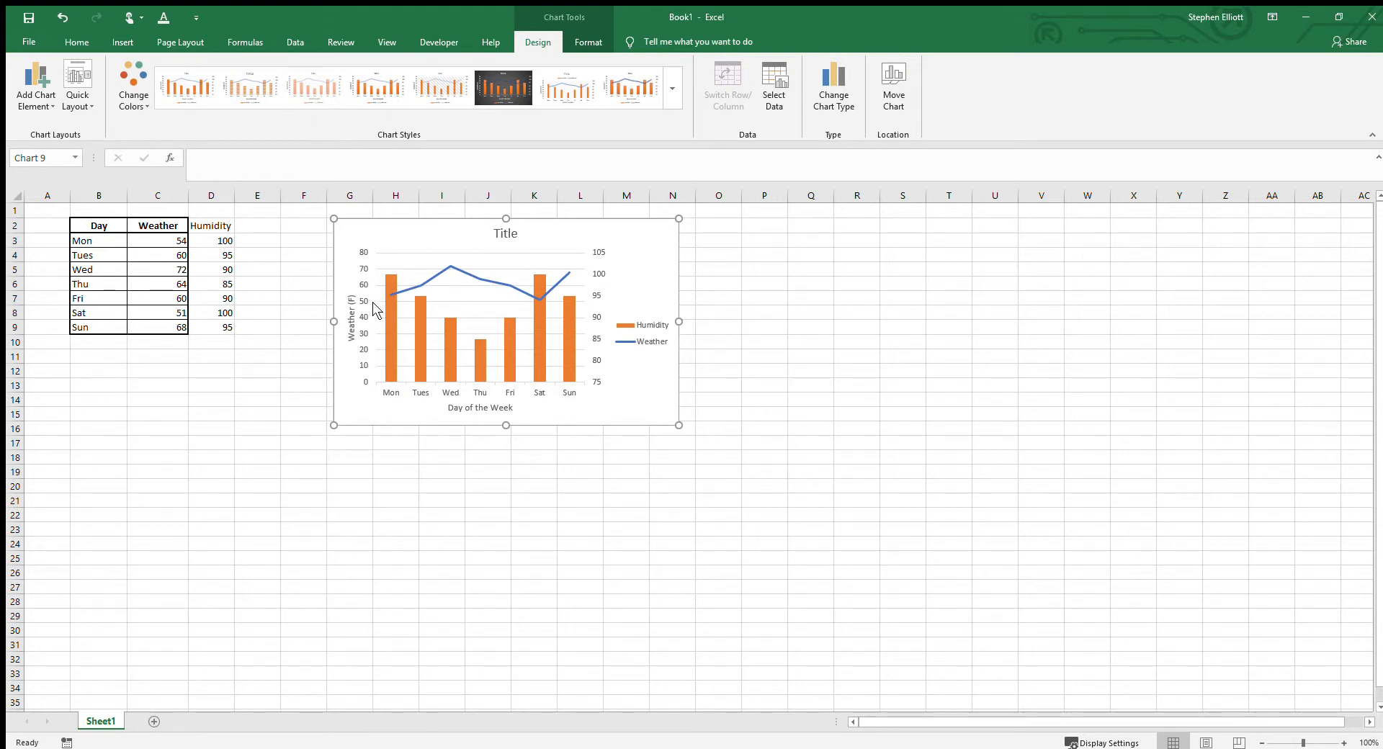
left_click_drag(679, 321, 743, 321)
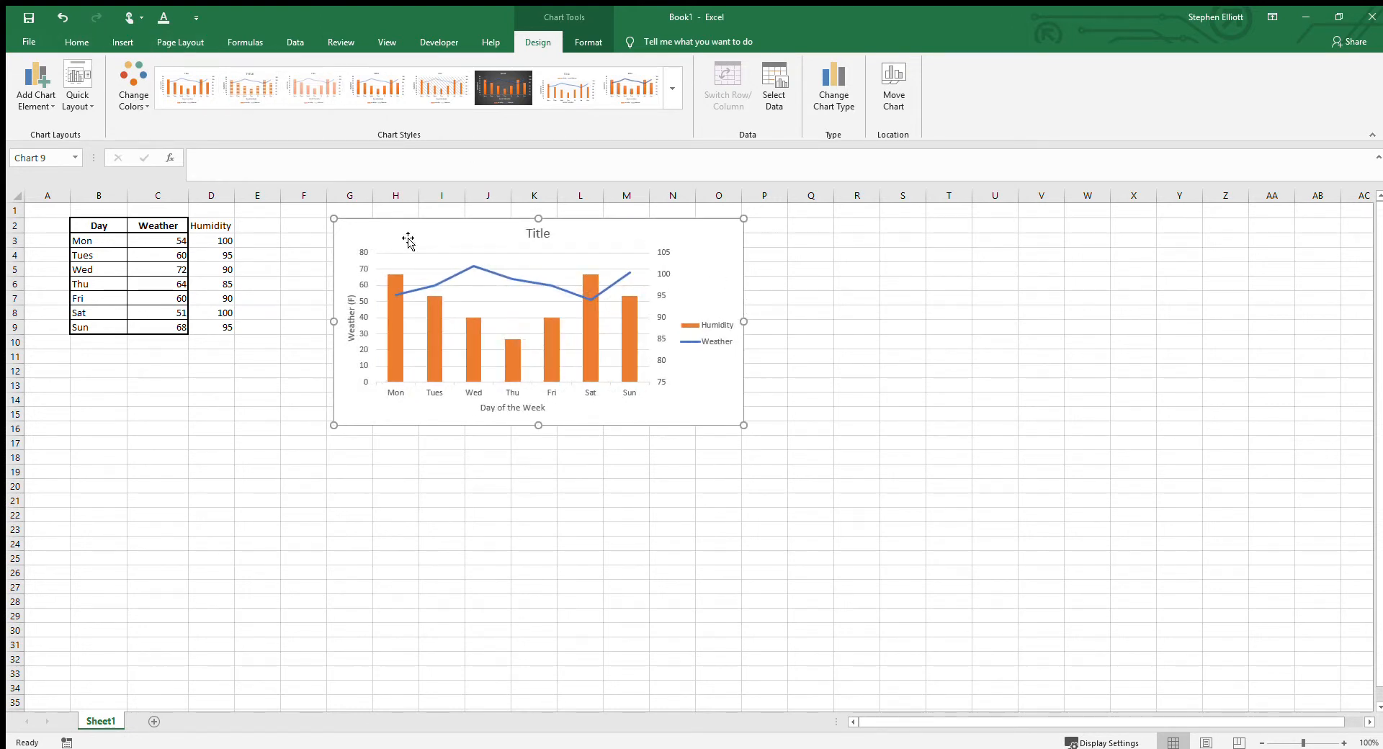
Step: Insert a 2-D pie chart from the weather table and place it below the combo chart
left_click(258, 226)
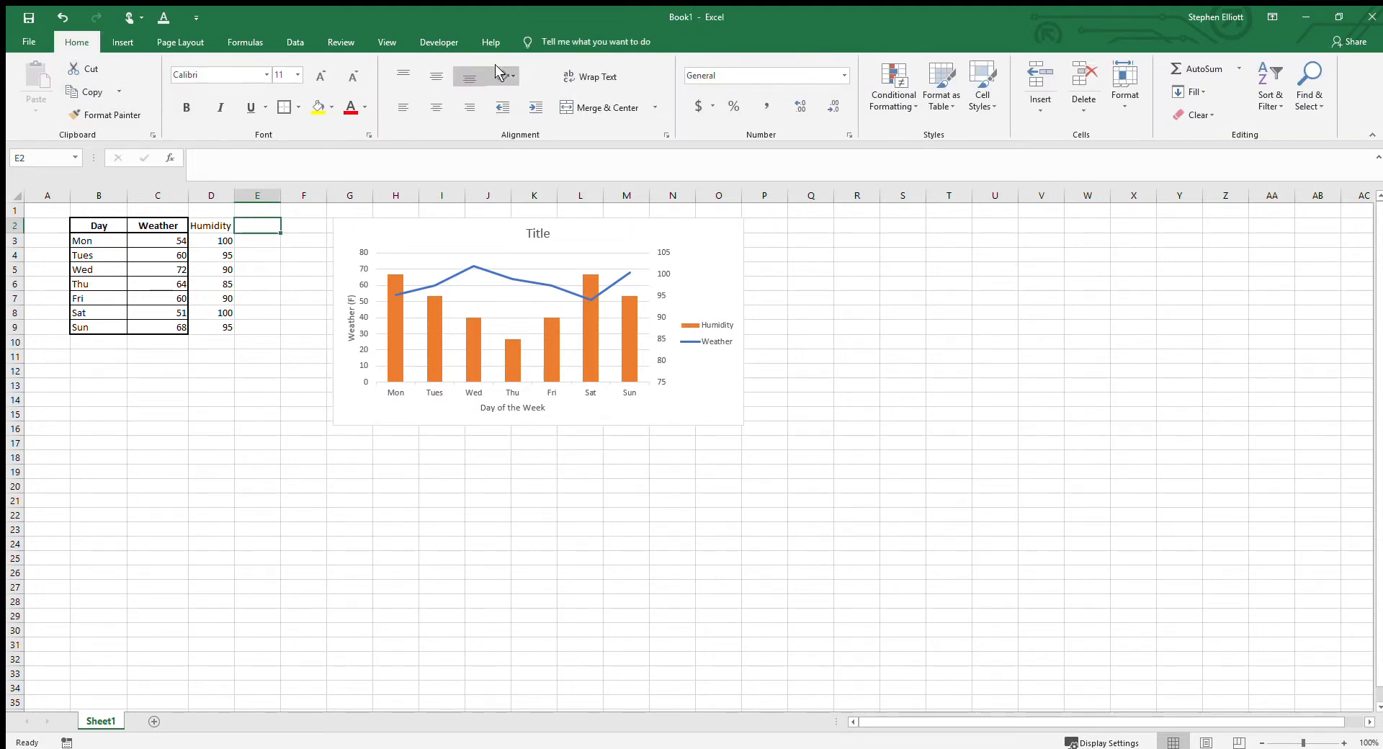
left_click(122, 42)
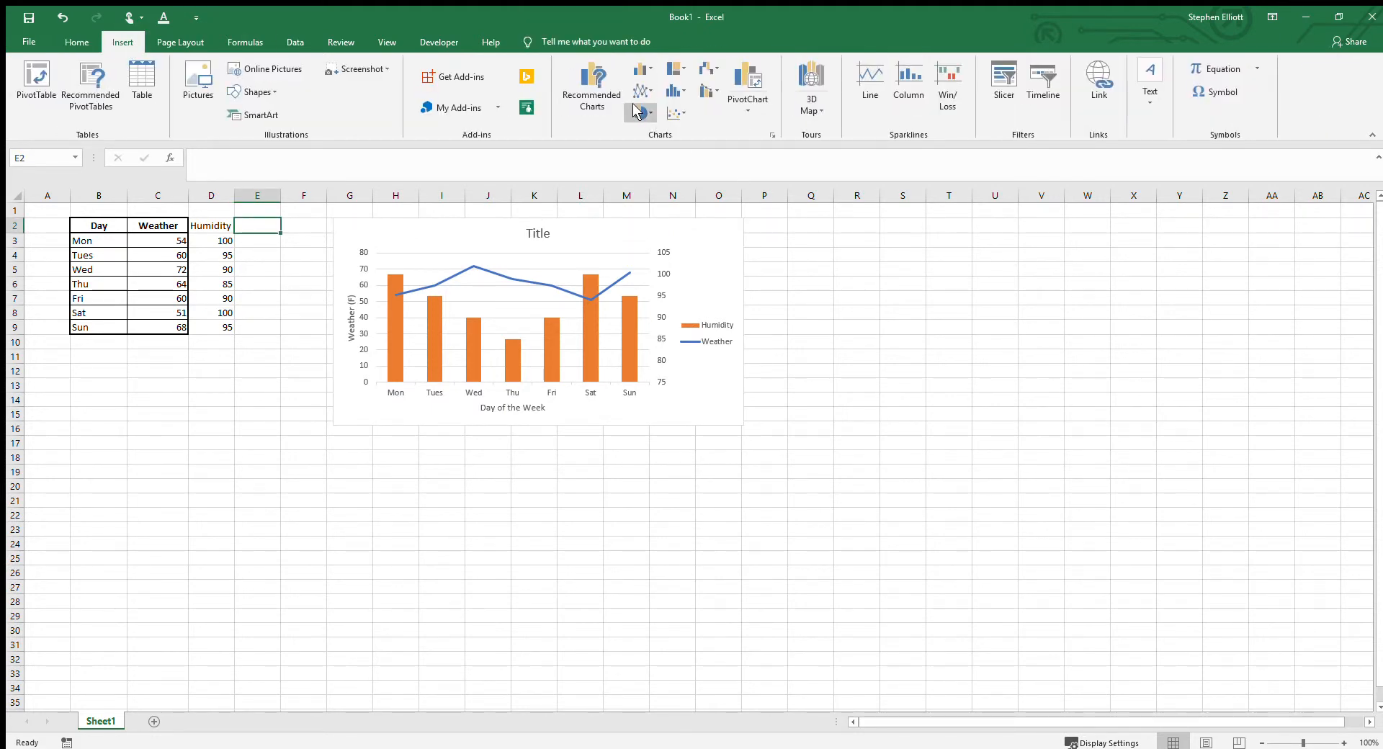
left_click(637, 113)
left_click(646, 158)
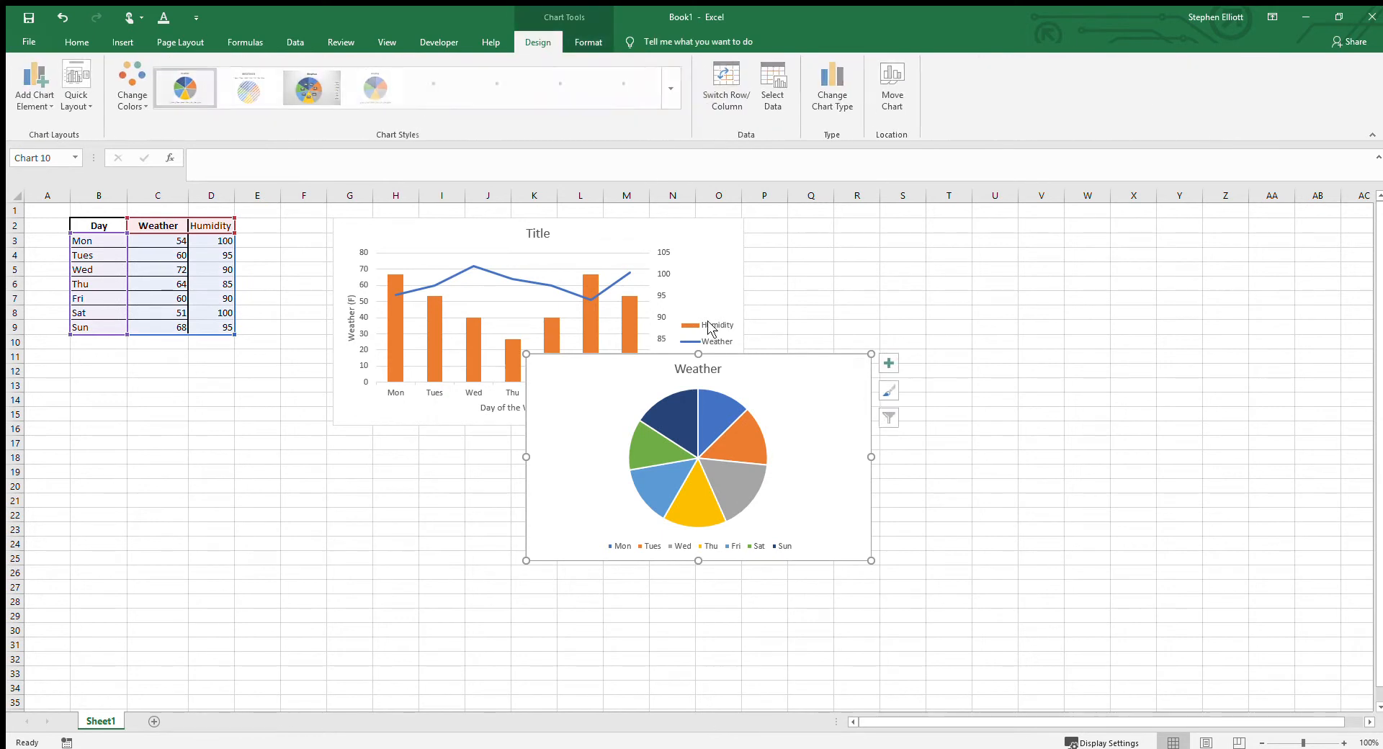
left_click_drag(602, 362, 399, 486)
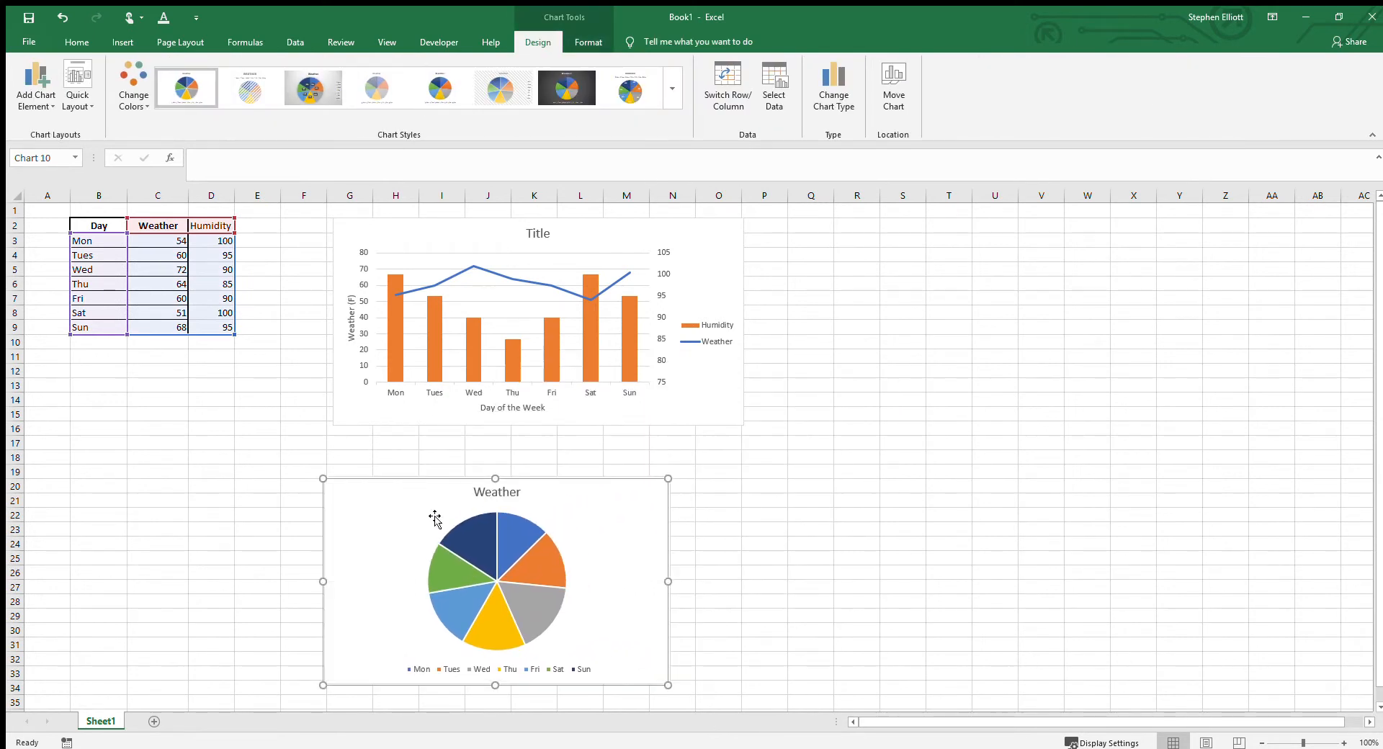
Step: Open the pie chart's data source and remove its existing data series, leaving the chart empty
left_click(461, 543)
left_click(483, 600)
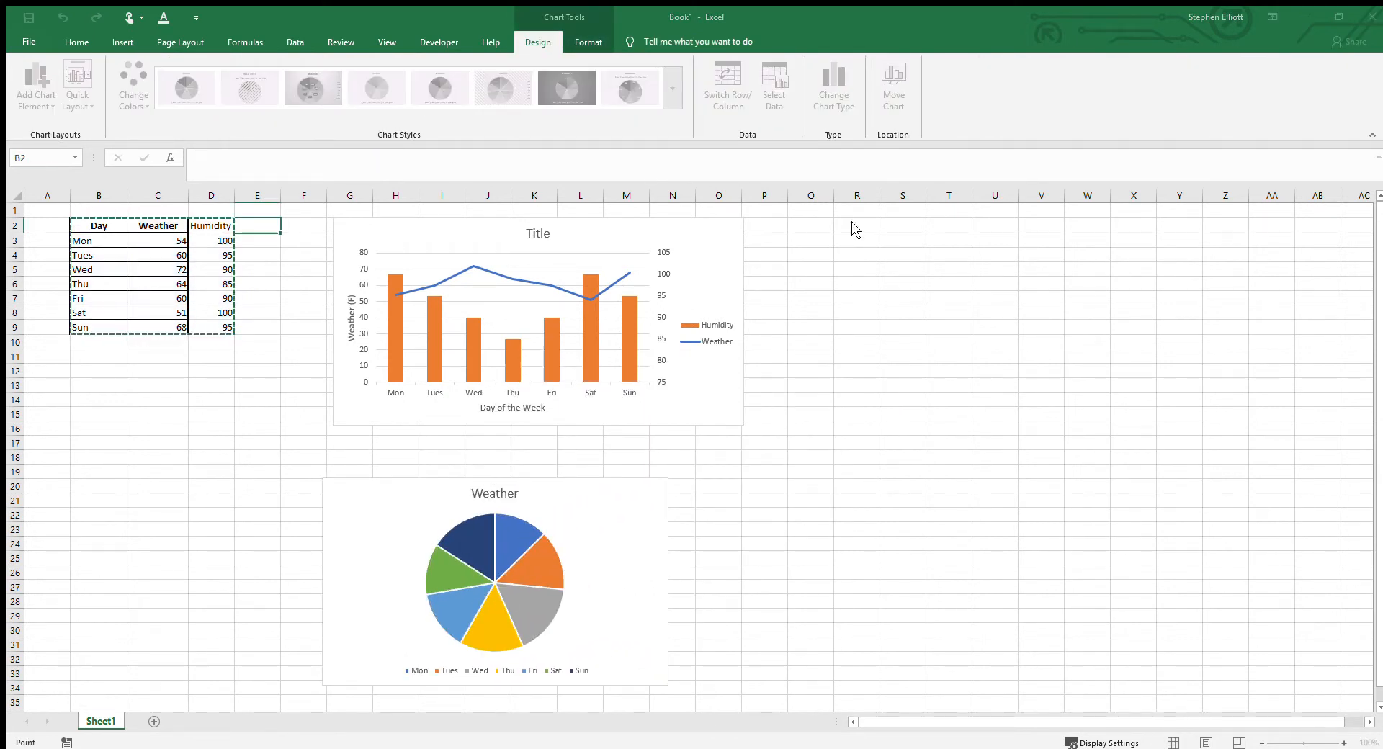
left_click_drag(737, 266, 804, 242)
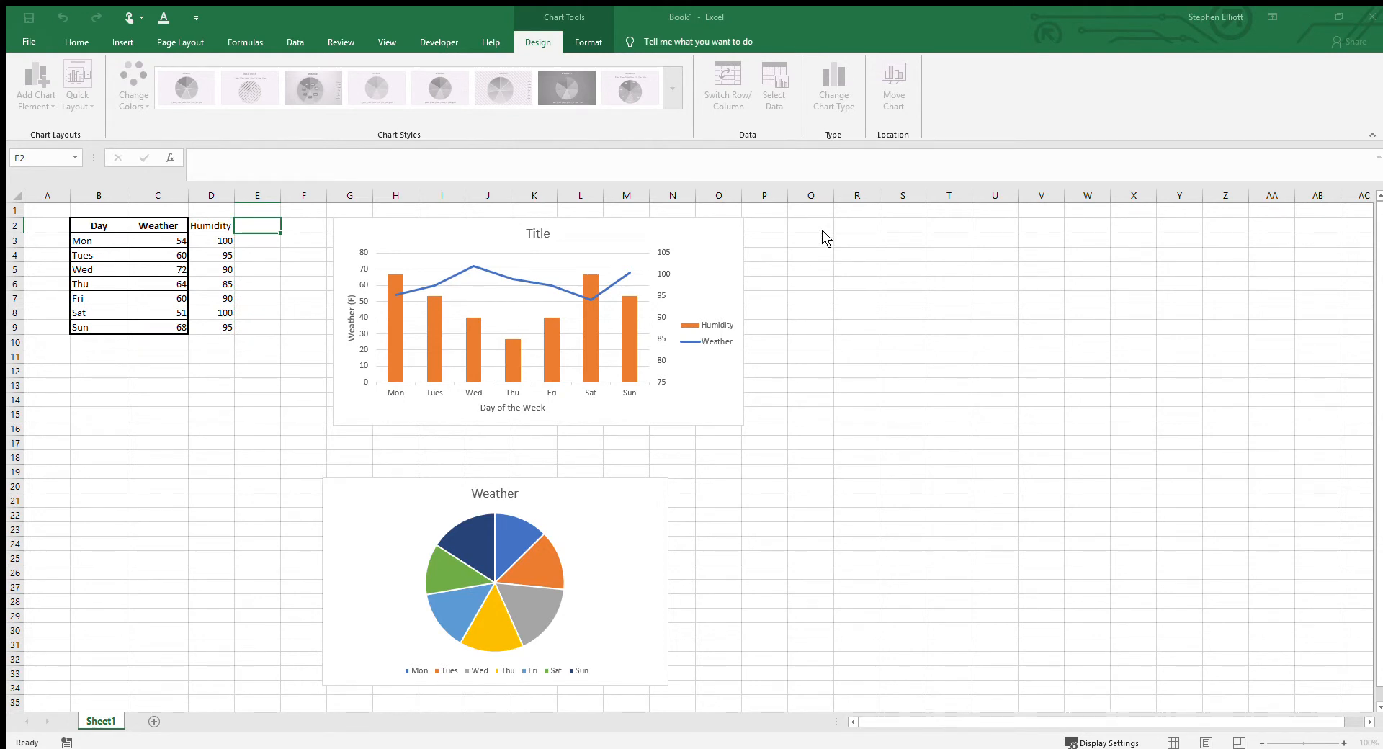
left_click(811, 227)
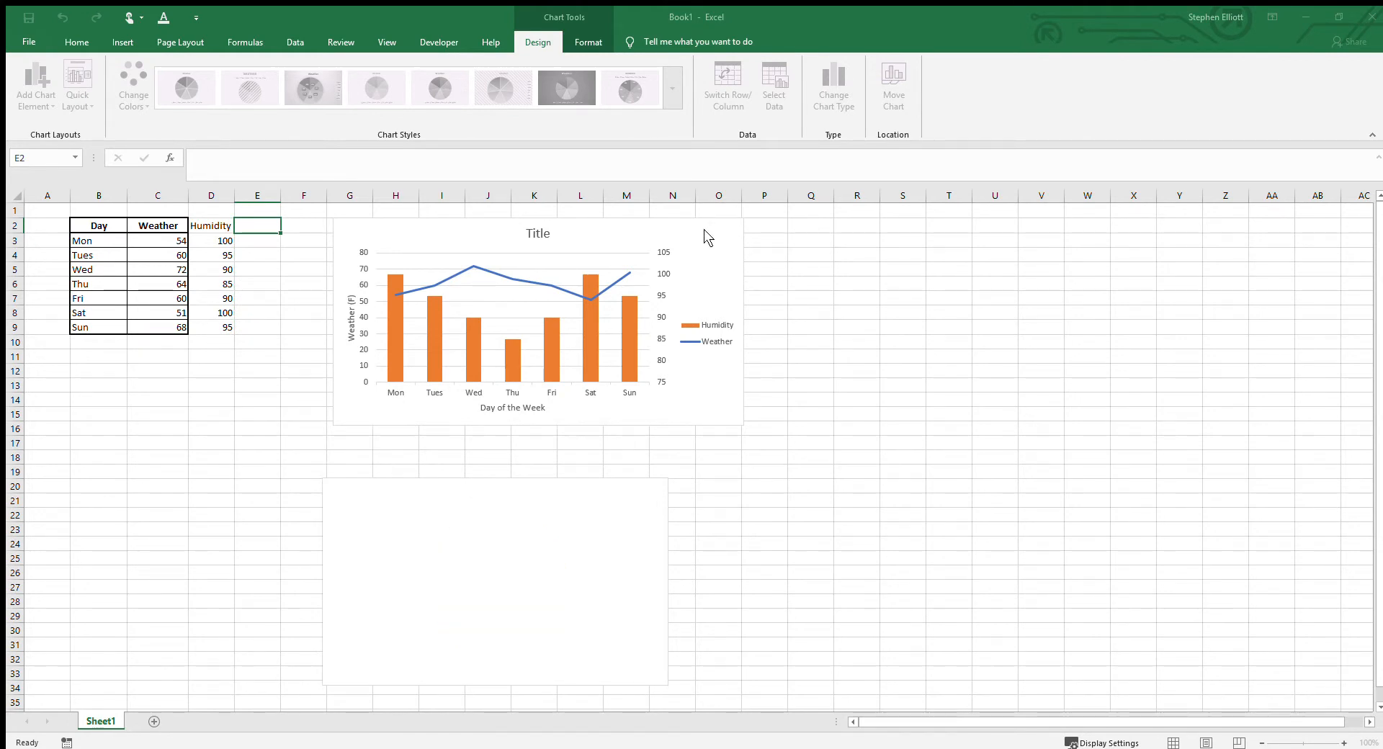
Step: Add a pie series using C3:C9 as values and B3:B9 as category labels, and place the pie beside the combo chart
left_click(703, 227)
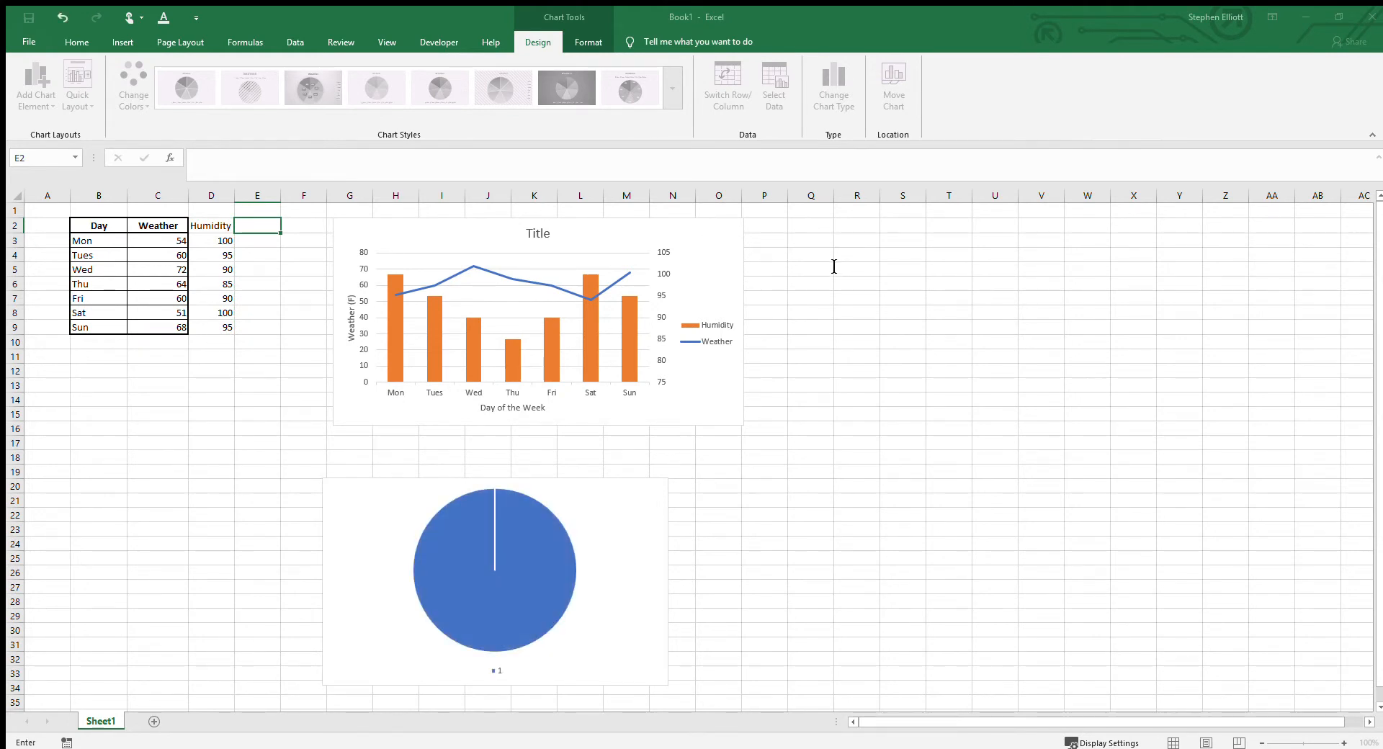
left_click_drag(163, 240, 169, 330)
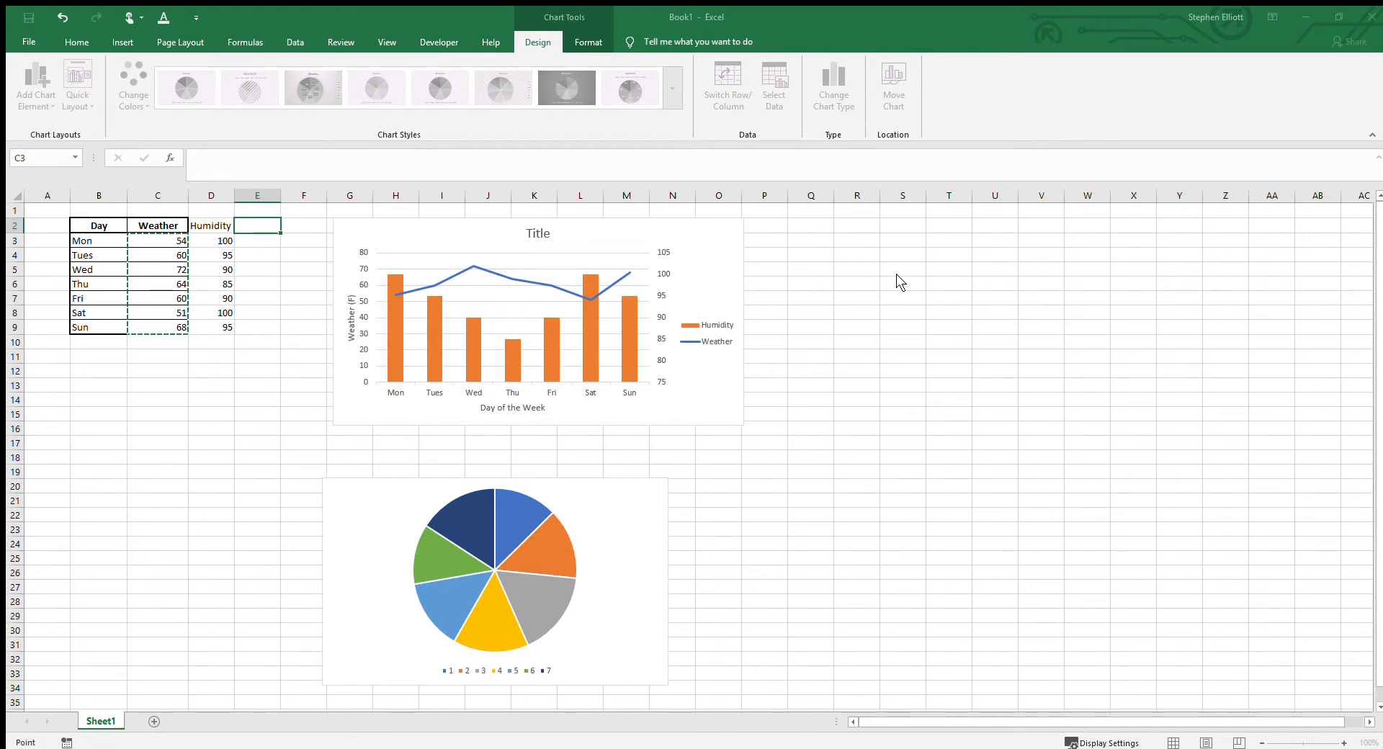
key("Return")
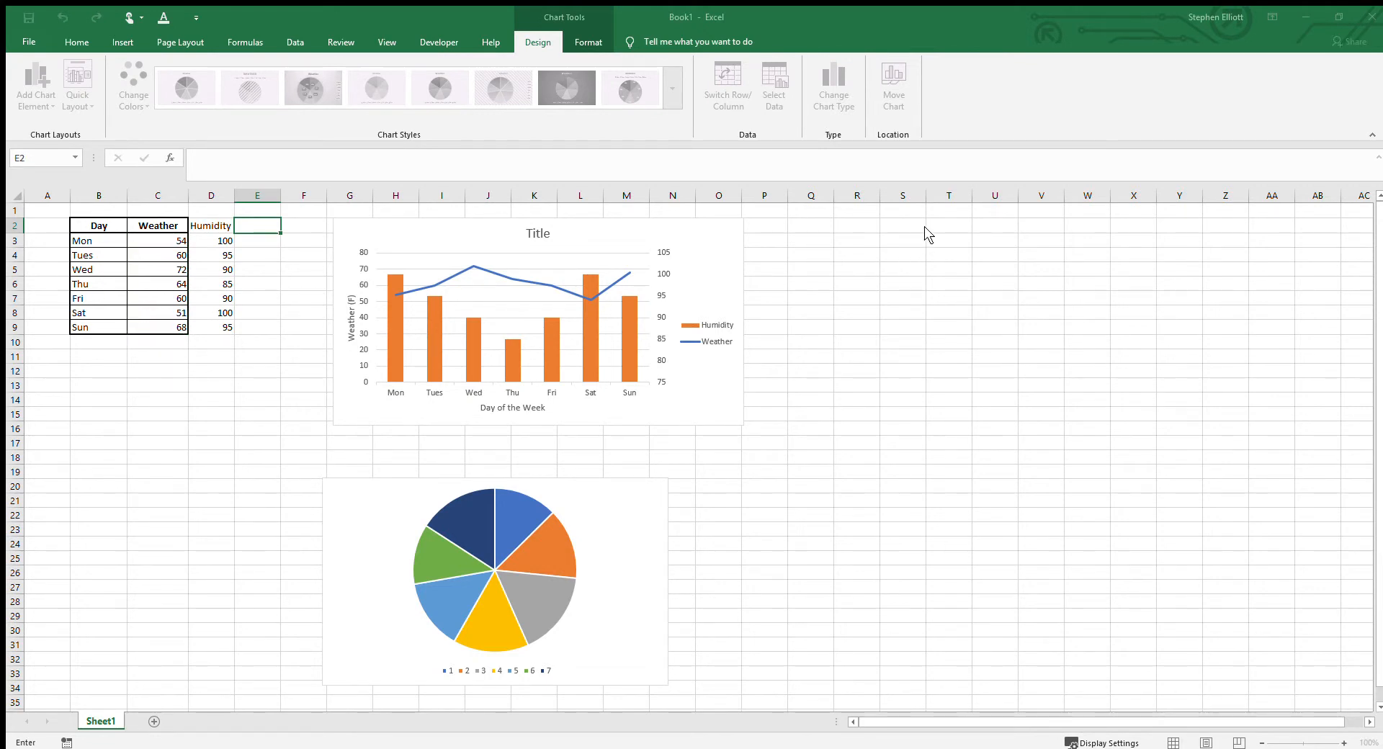
left_click_drag(94, 243, 101, 318)
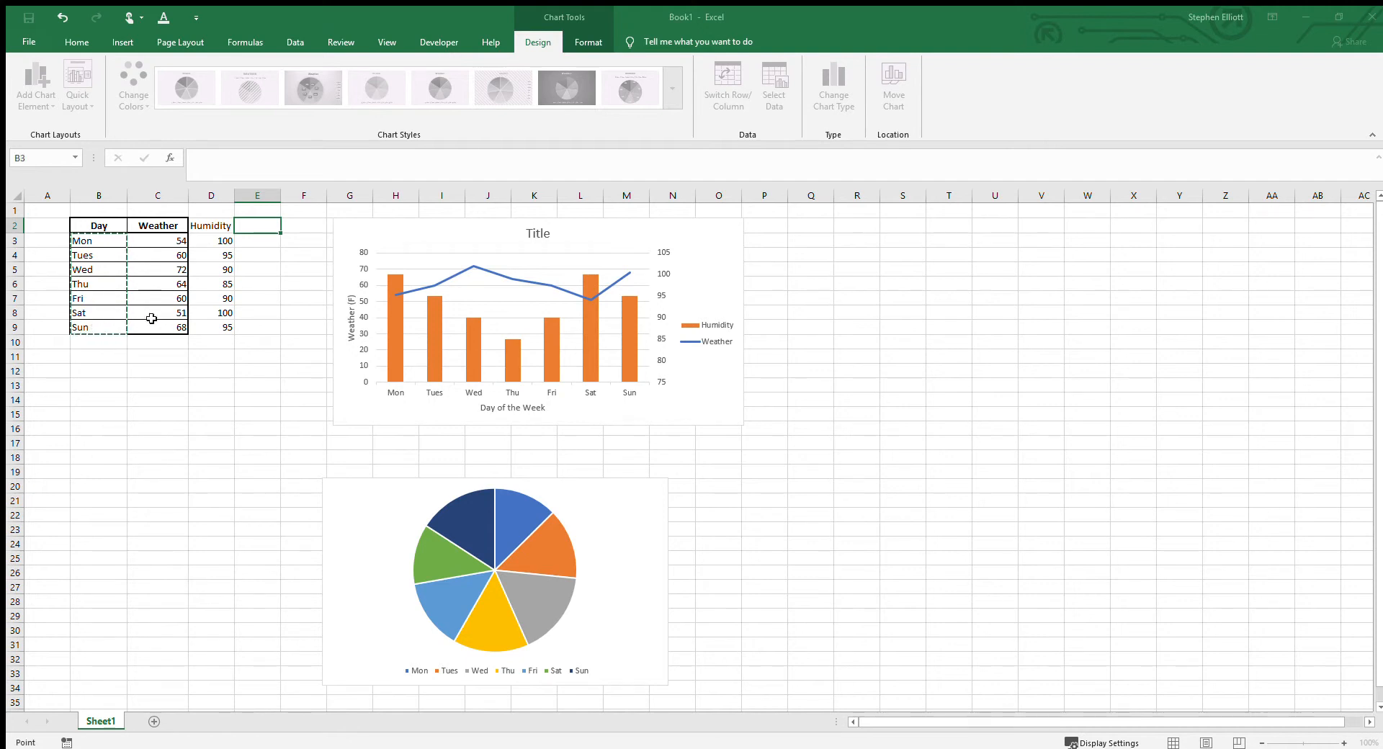
key("Return")
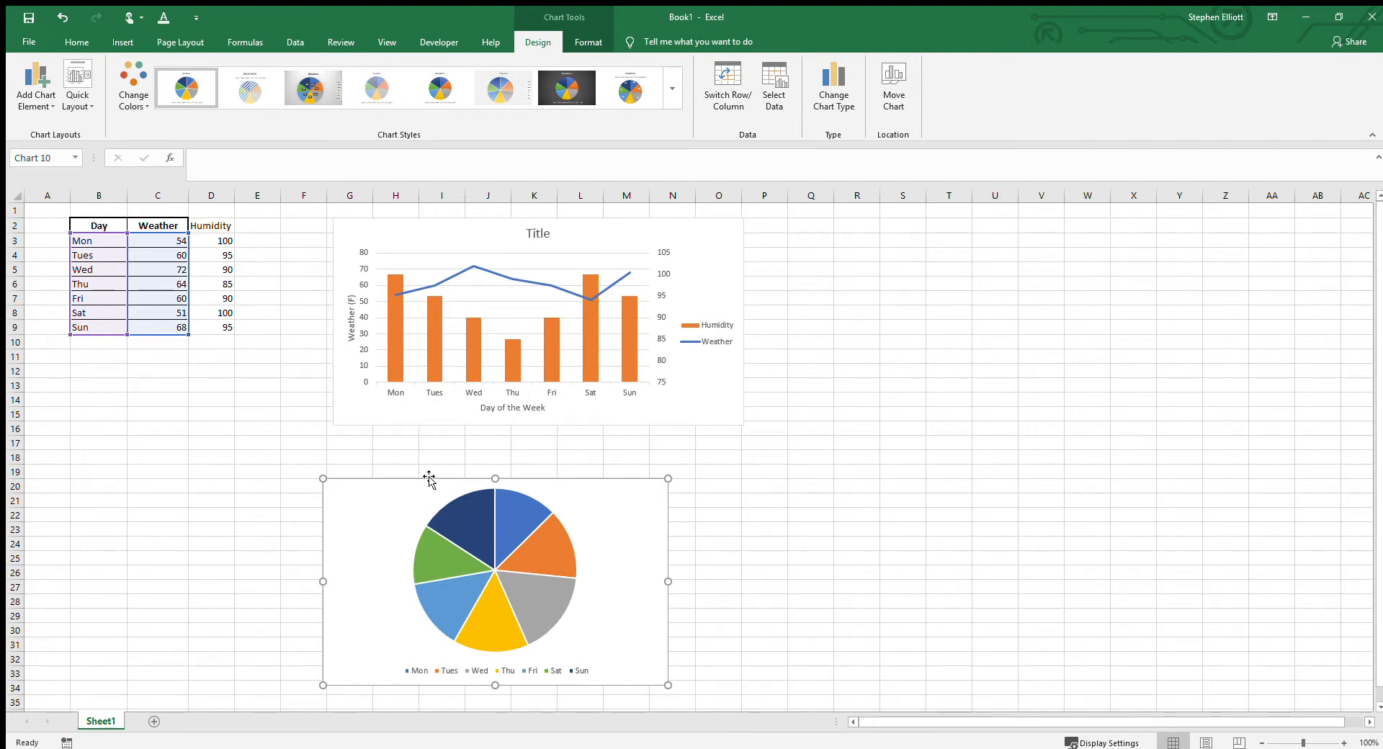
left_click_drag(422, 486, 891, 224)
Step: Replace the Weather values for Mon through Sun with 1, 1, 2, 3, 4, 5 and 6, and select the pie chart
left_click(166, 248)
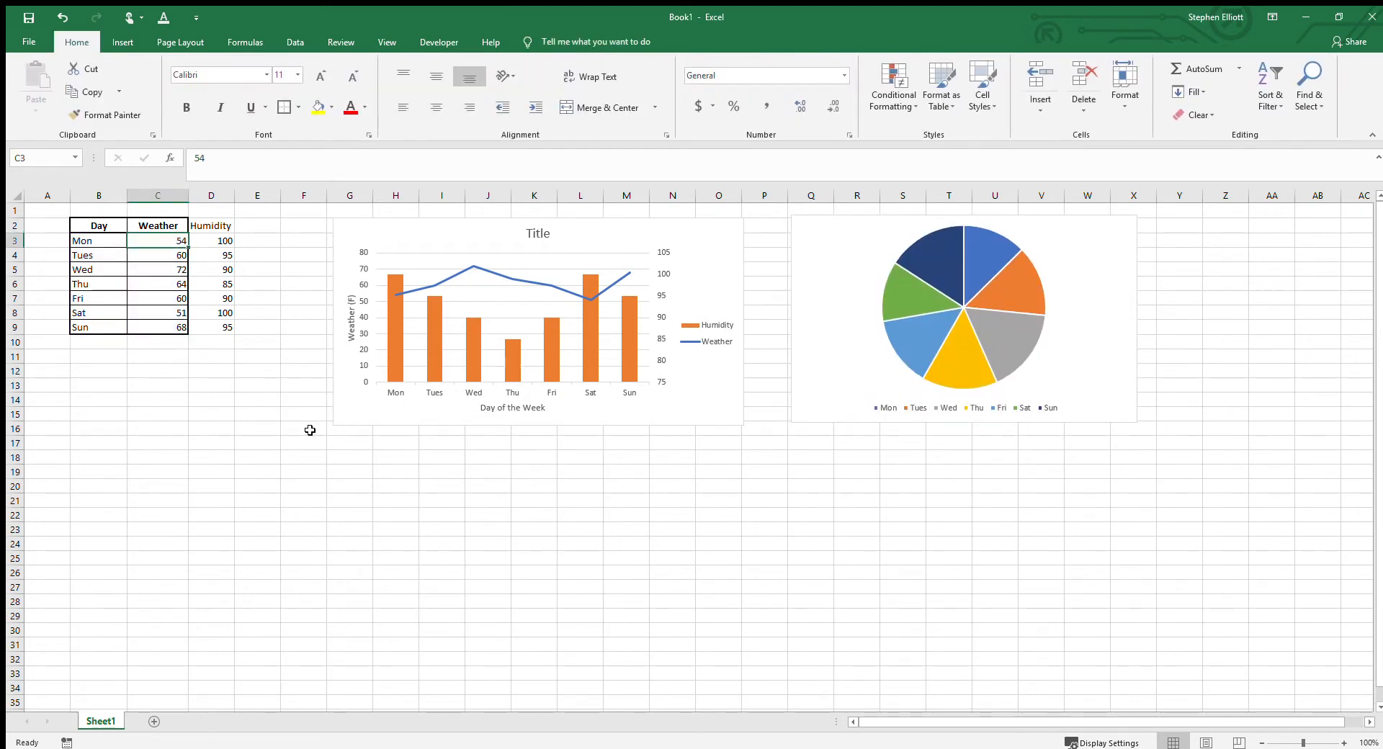
type("1")
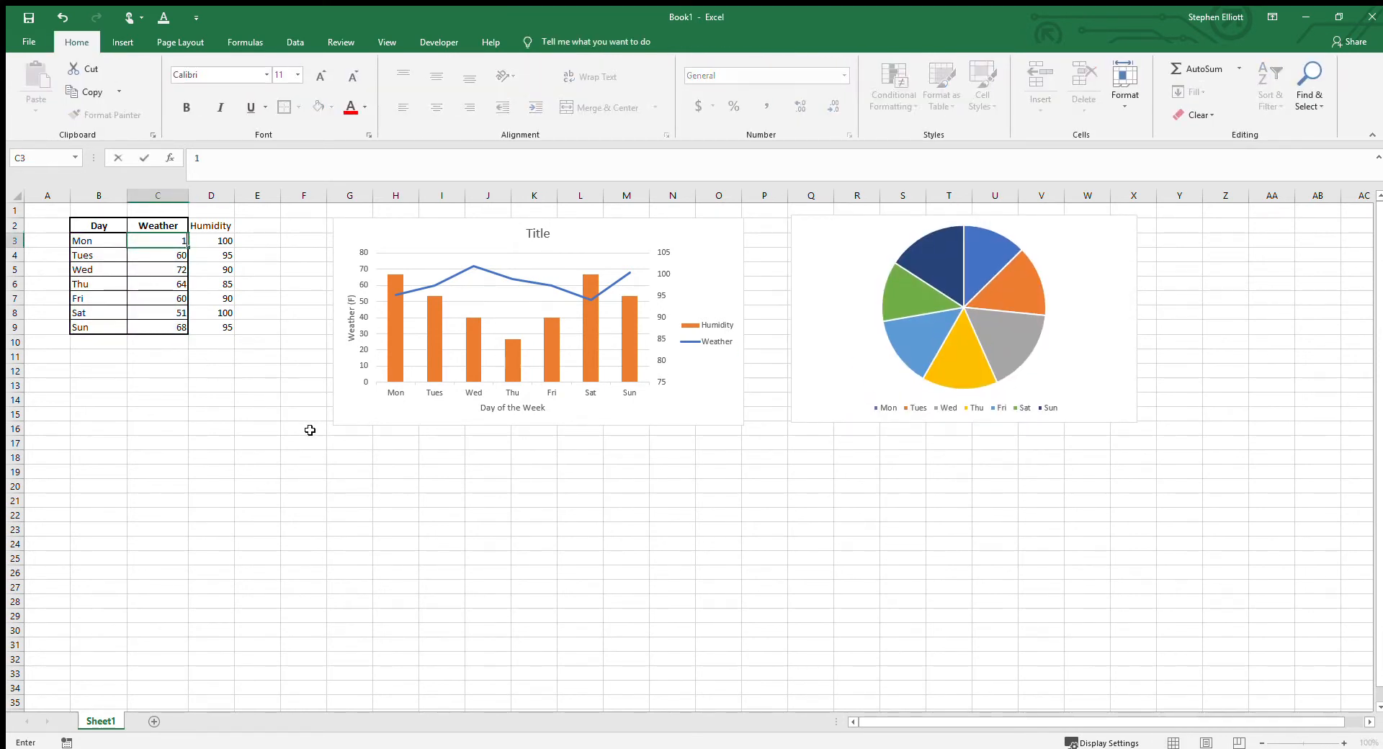
key("Return")
type("1")
key("Return")
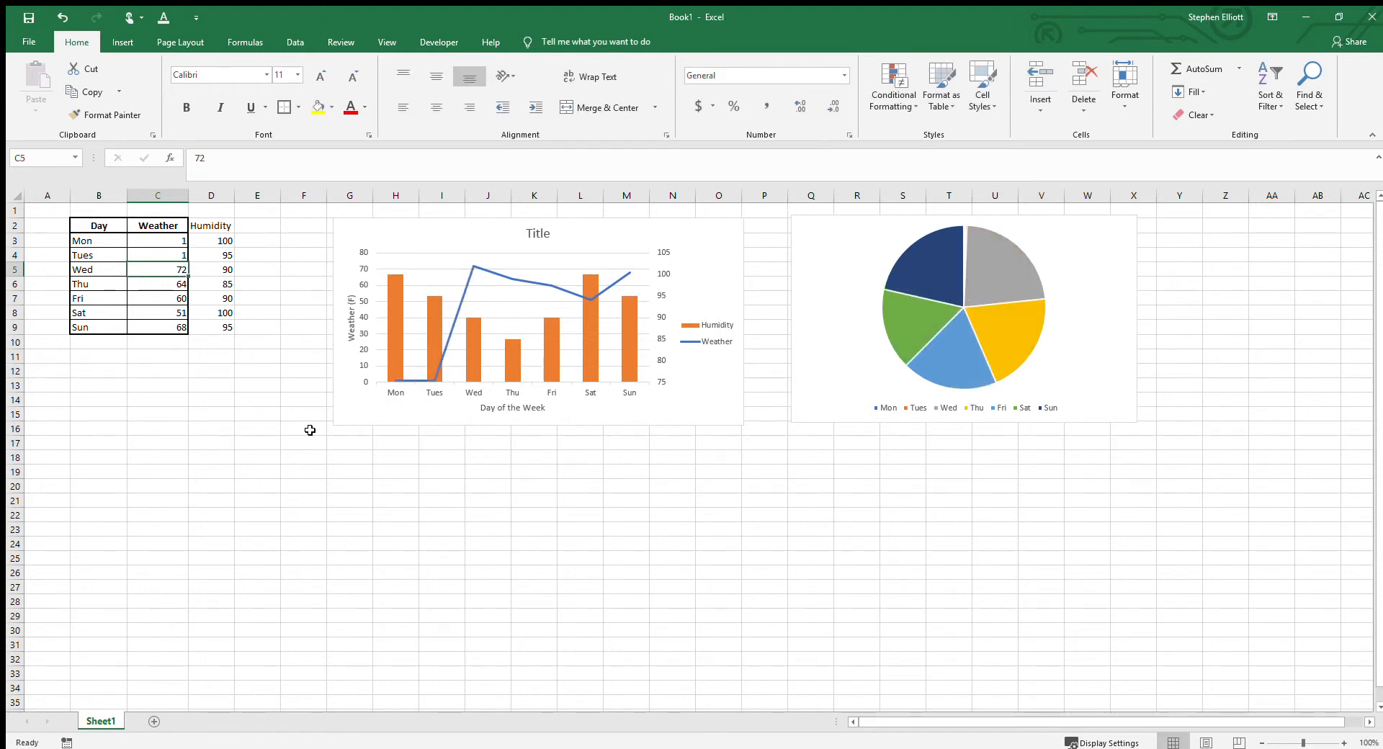
type("2")
key("Return")
type("3")
key("Return")
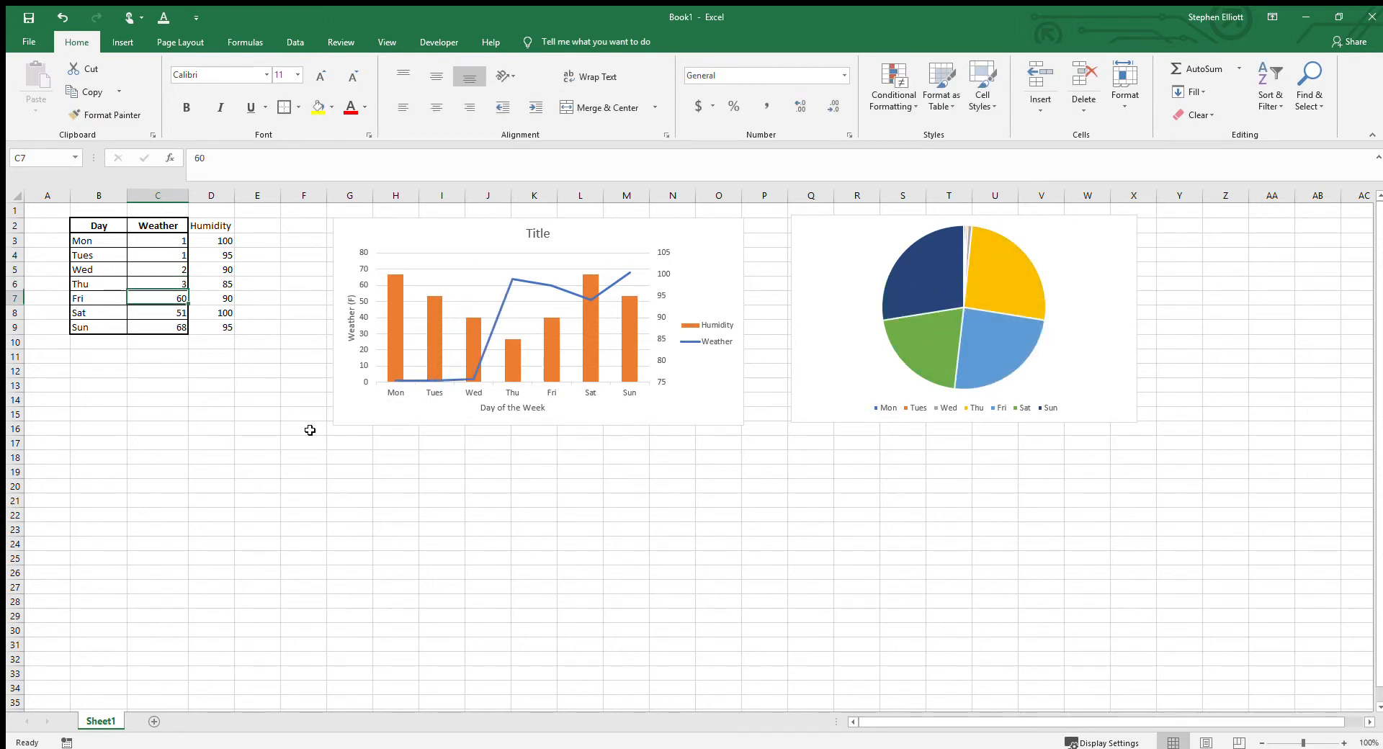
type("4")
key("Return")
type("5")
key("Return")
type("6")
key("Return")
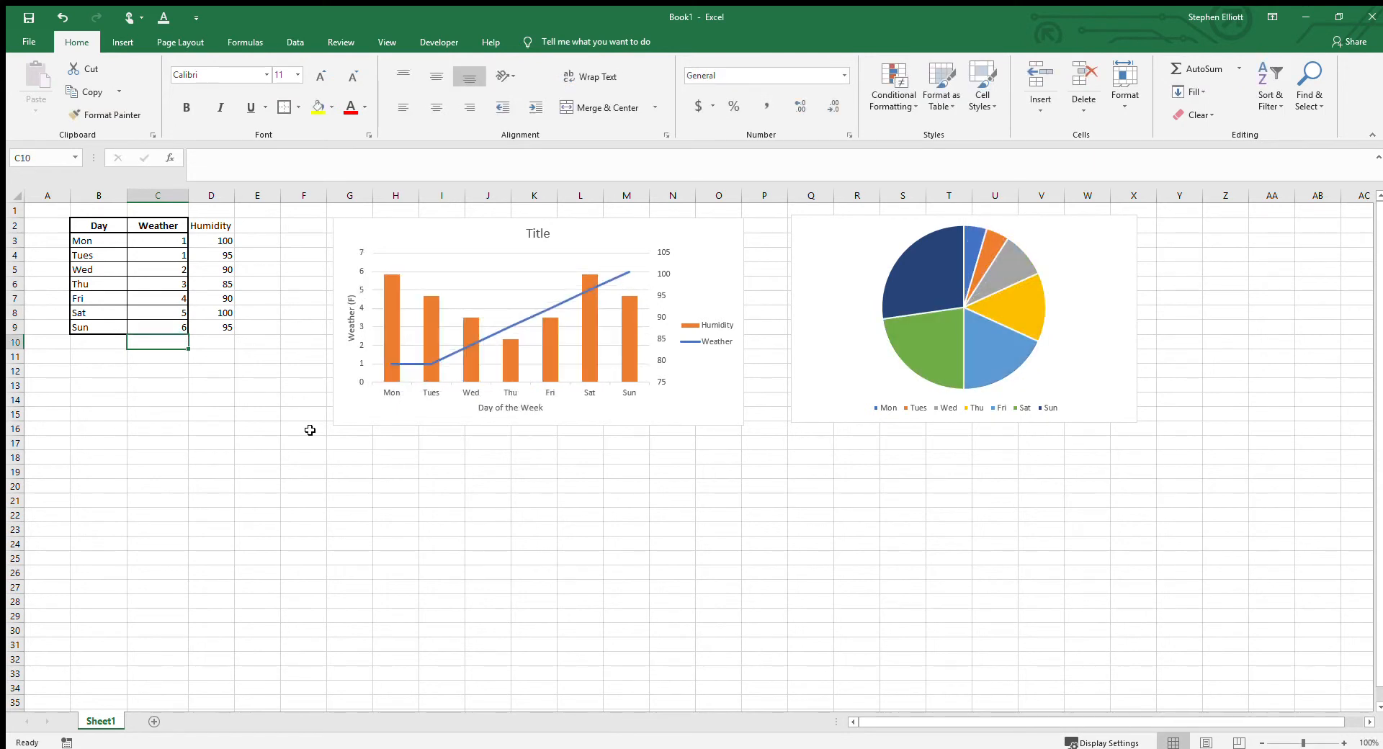
left_click(820, 222)
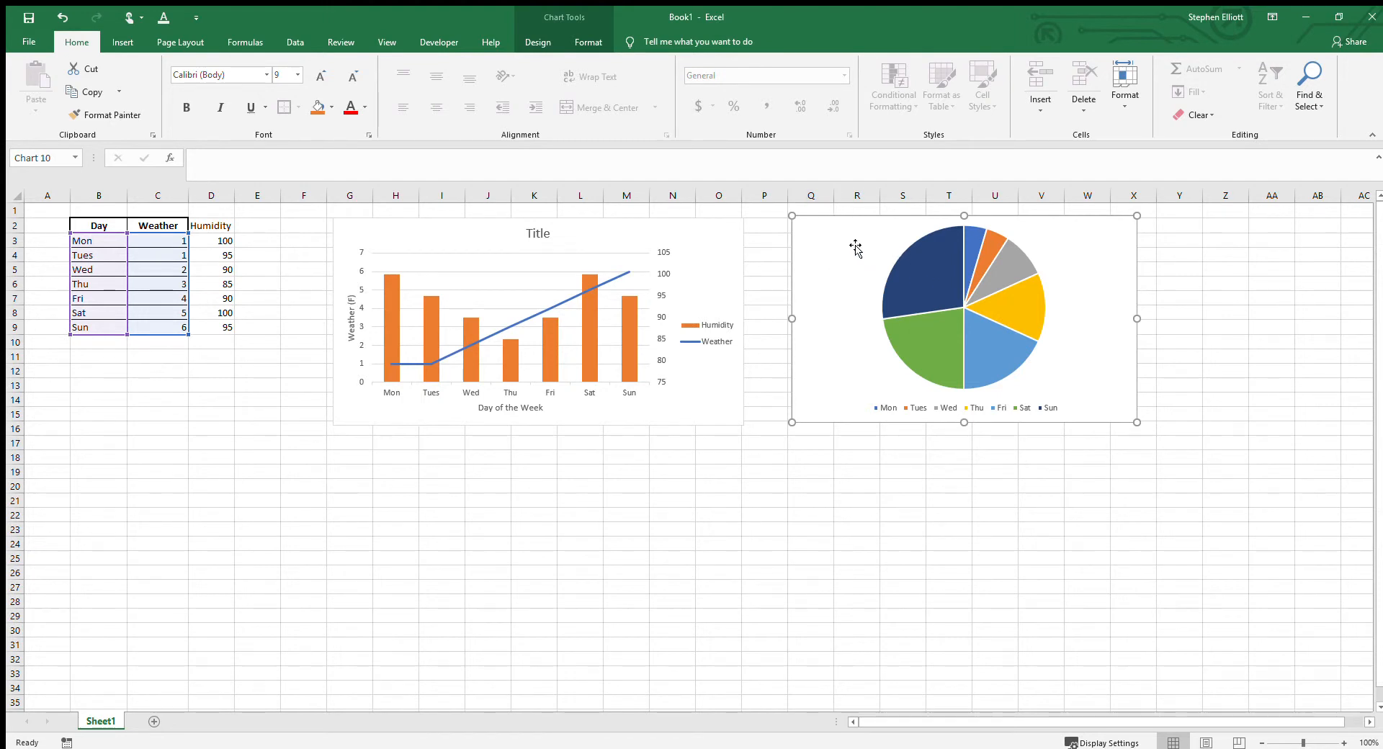
Step: Insert a blank line chart from an empty cell and place it below the combo chart
left_click(359, 442)
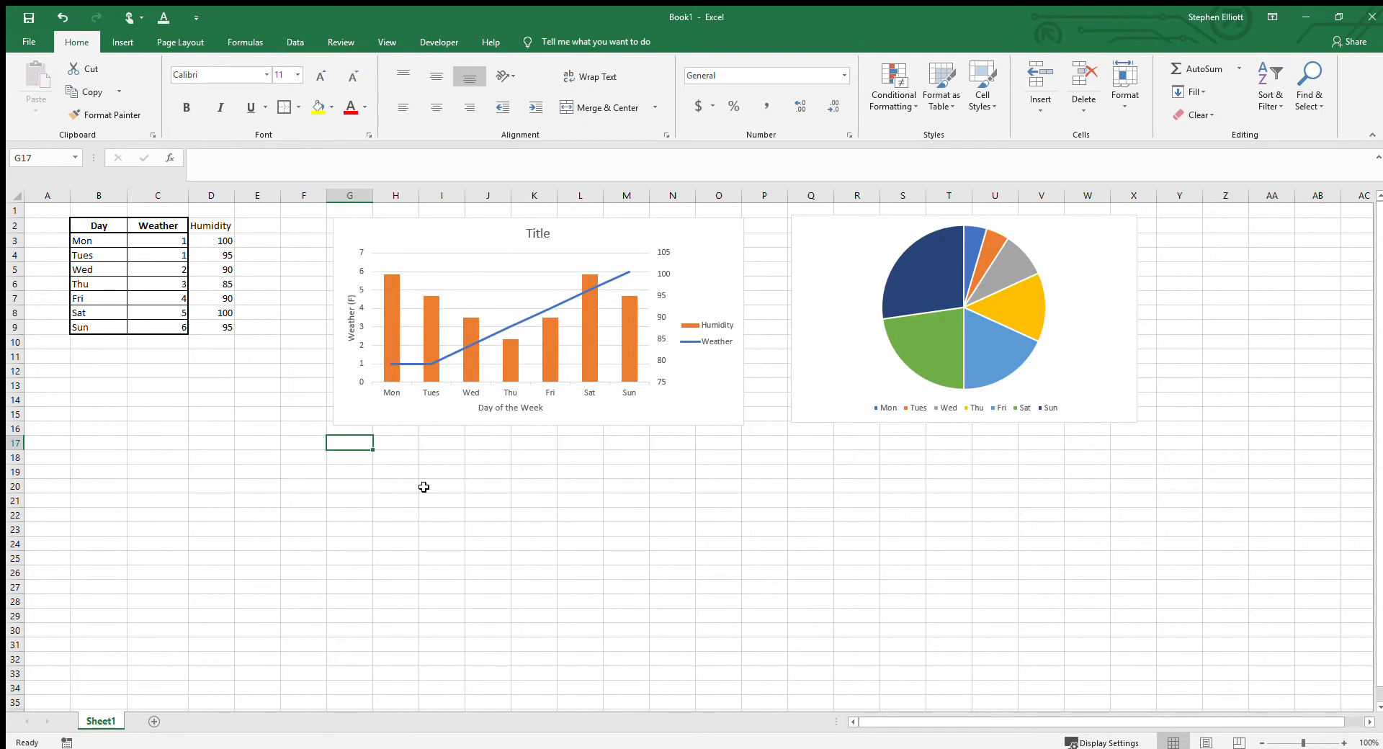
left_click(122, 42)
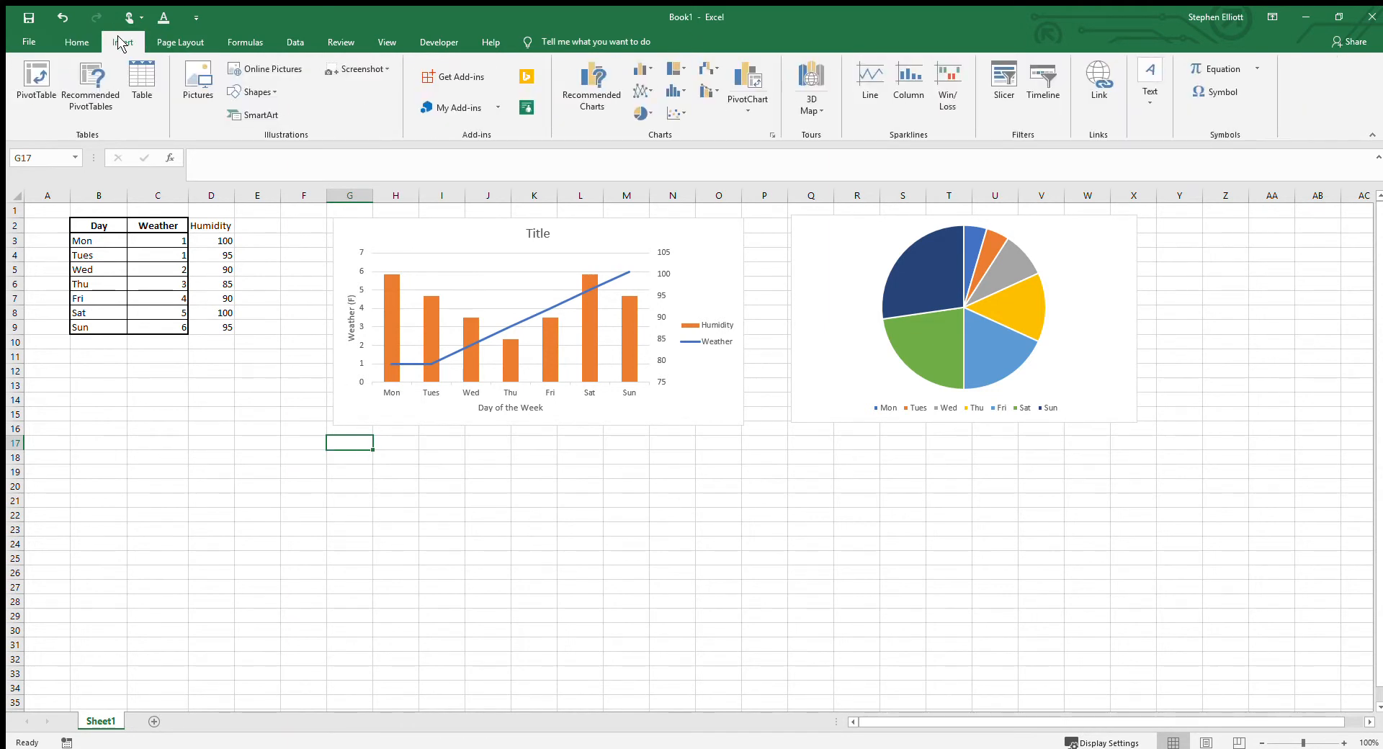
left_click(645, 92)
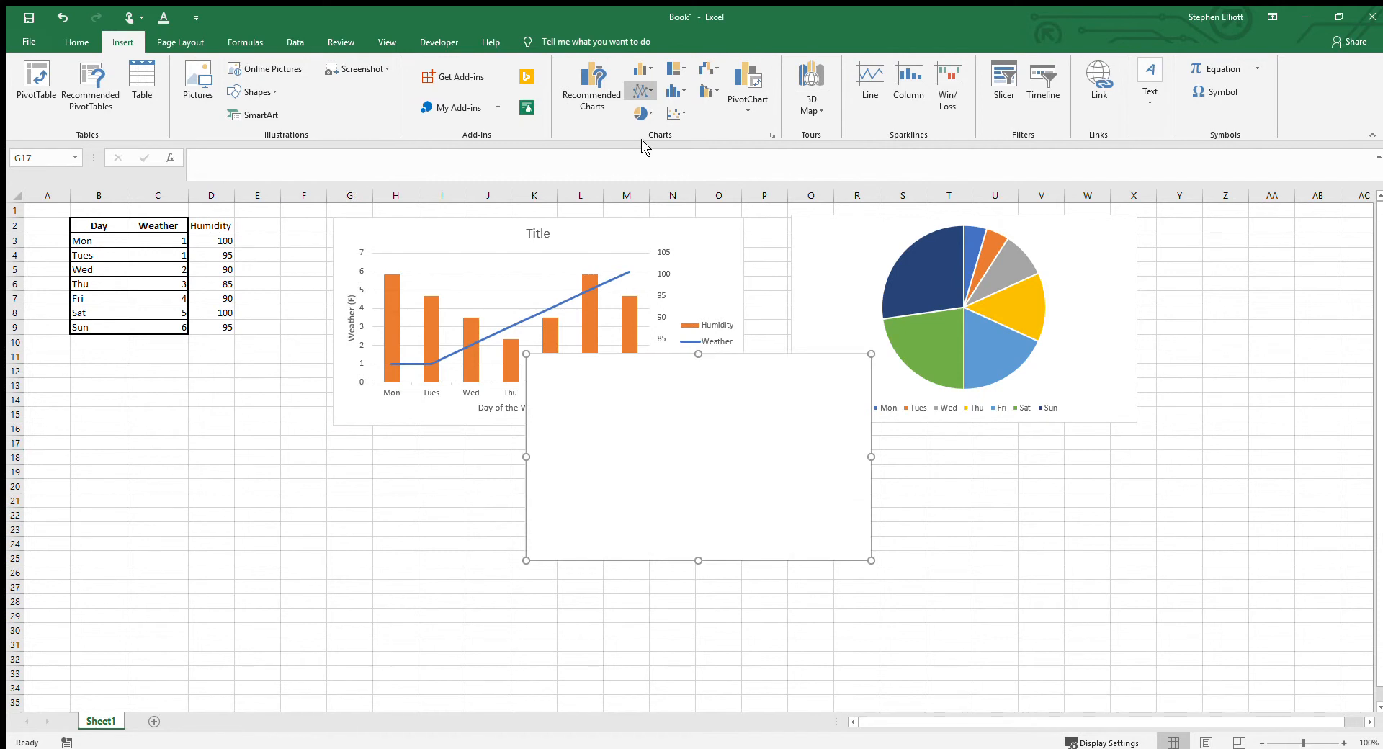
left_click_drag(614, 357, 448, 463)
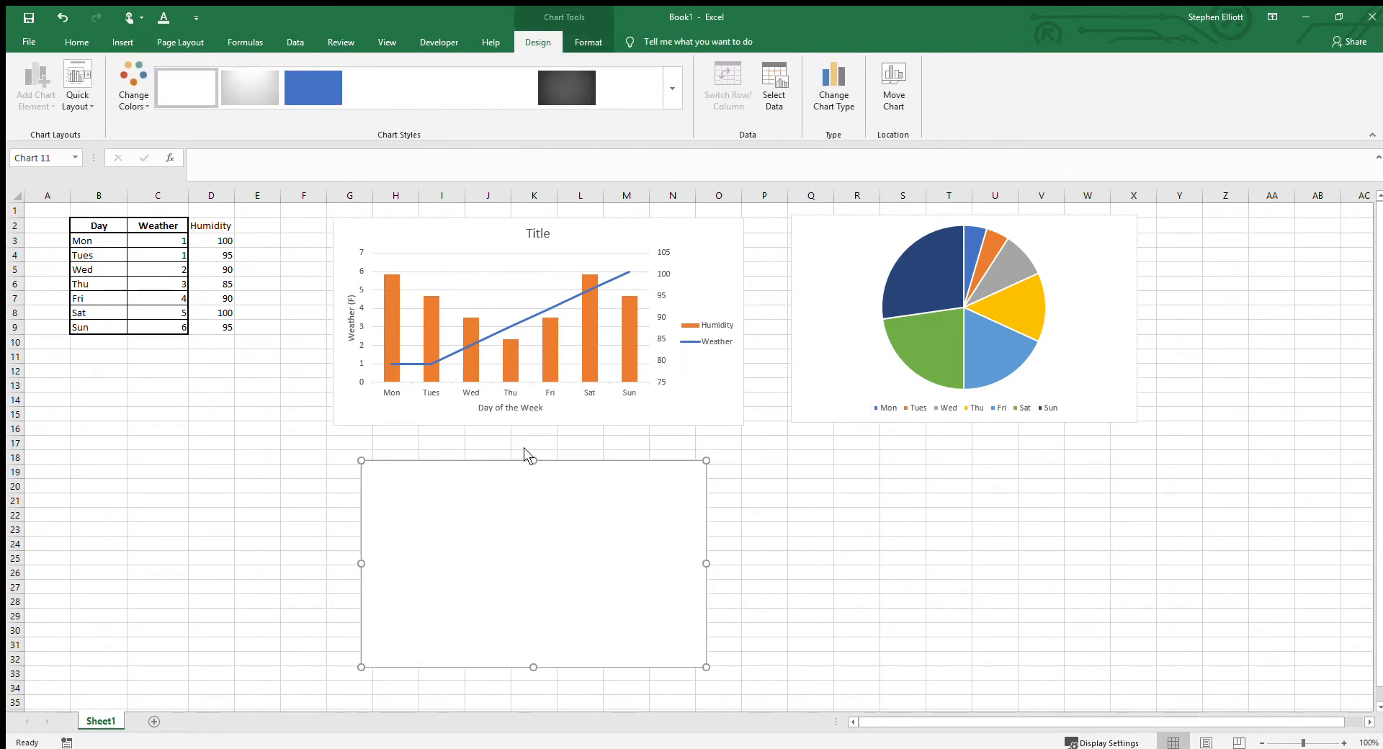
Step: Add C3:C9 as the blank line chart's data series and move the chart up over the lower part of the combo chart
left_click(519, 327)
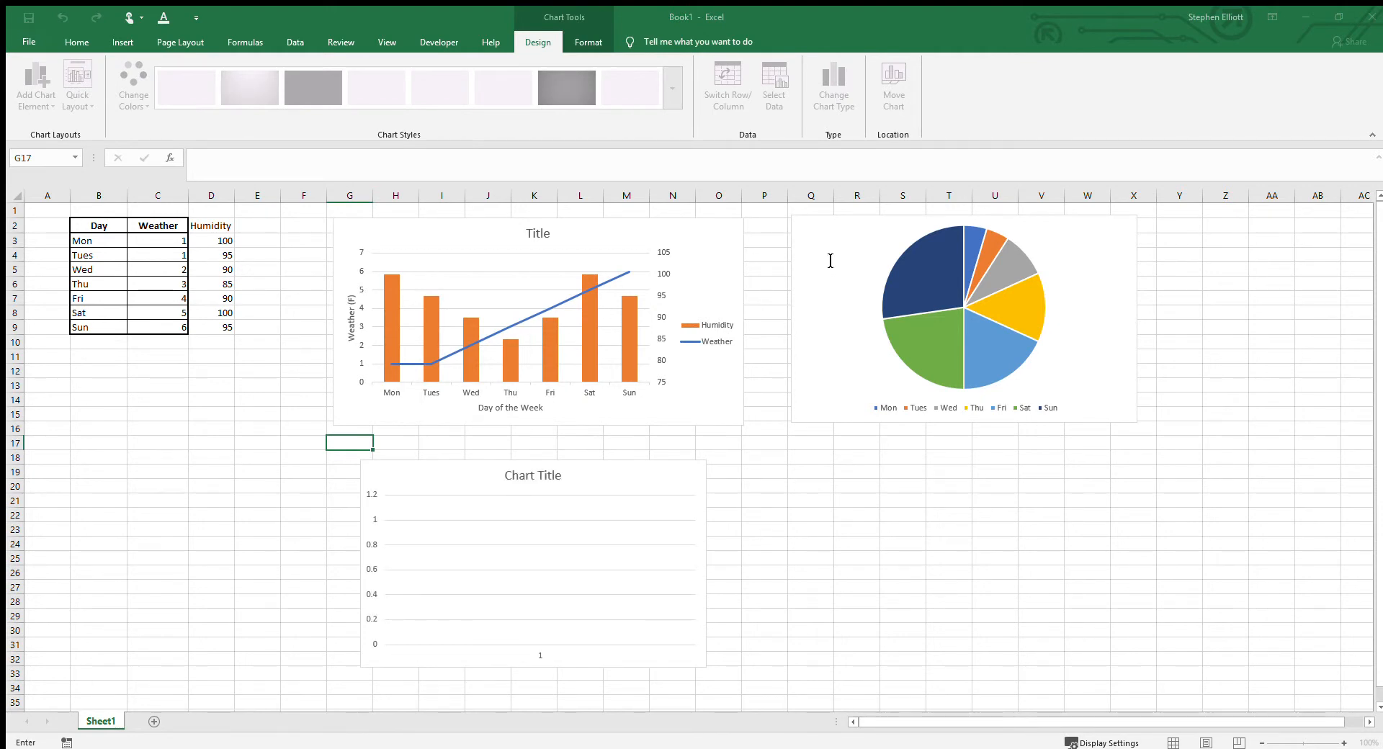
left_click_drag(178, 243, 162, 329)
left_click(906, 270)
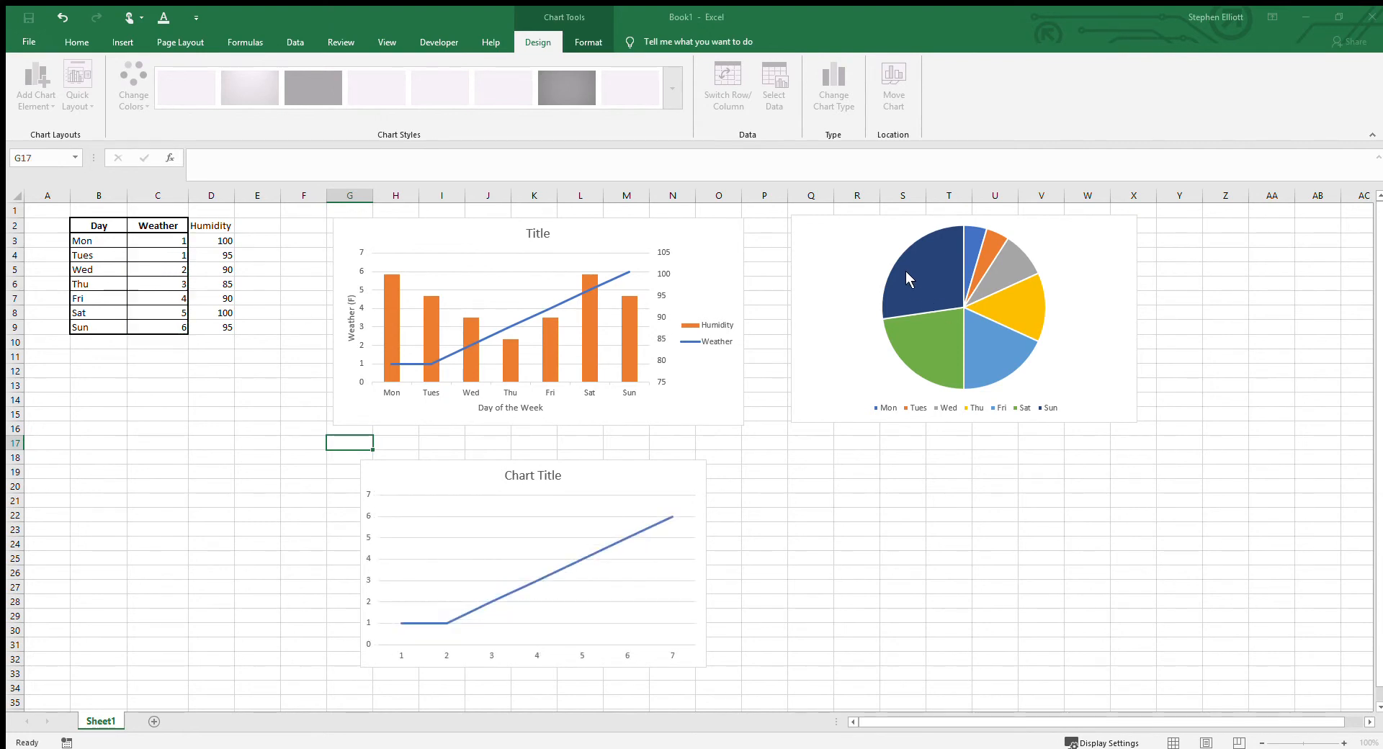
left_click(690, 493)
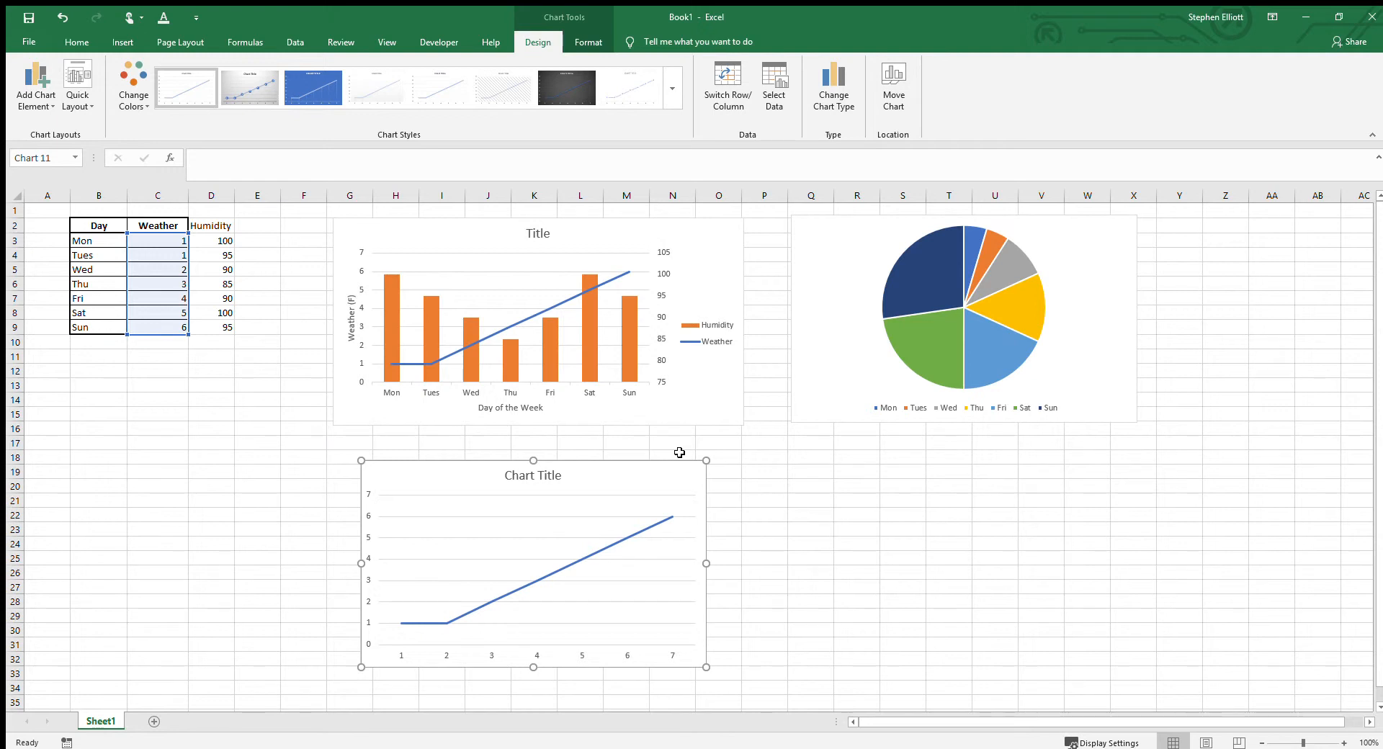
left_click_drag(667, 469, 674, 303)
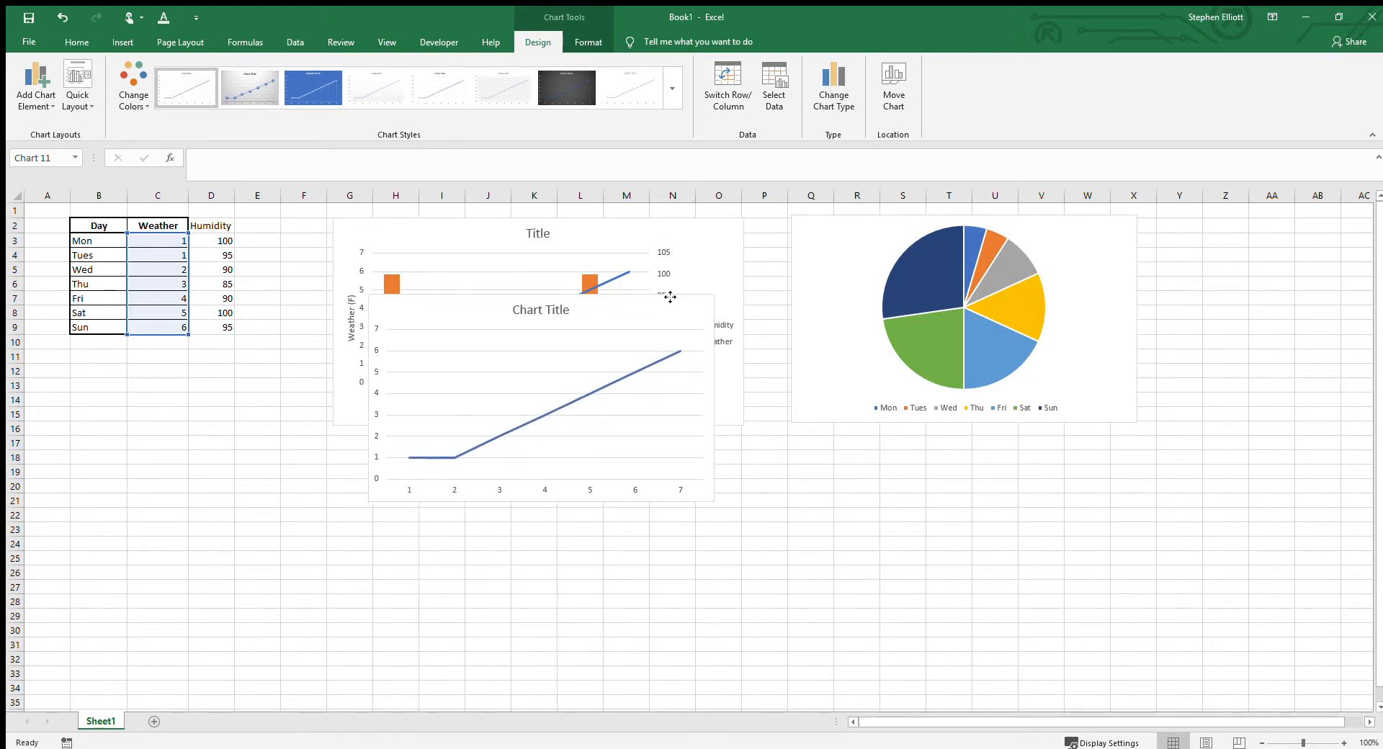
Step: Set the Weather values for Mon through Sun to 1, 3, 2, 17, 18, 4 and 2
left_click(179, 242)
type("1")
key("Return")
type("3")
key("Return")
type("2")
key("Return")
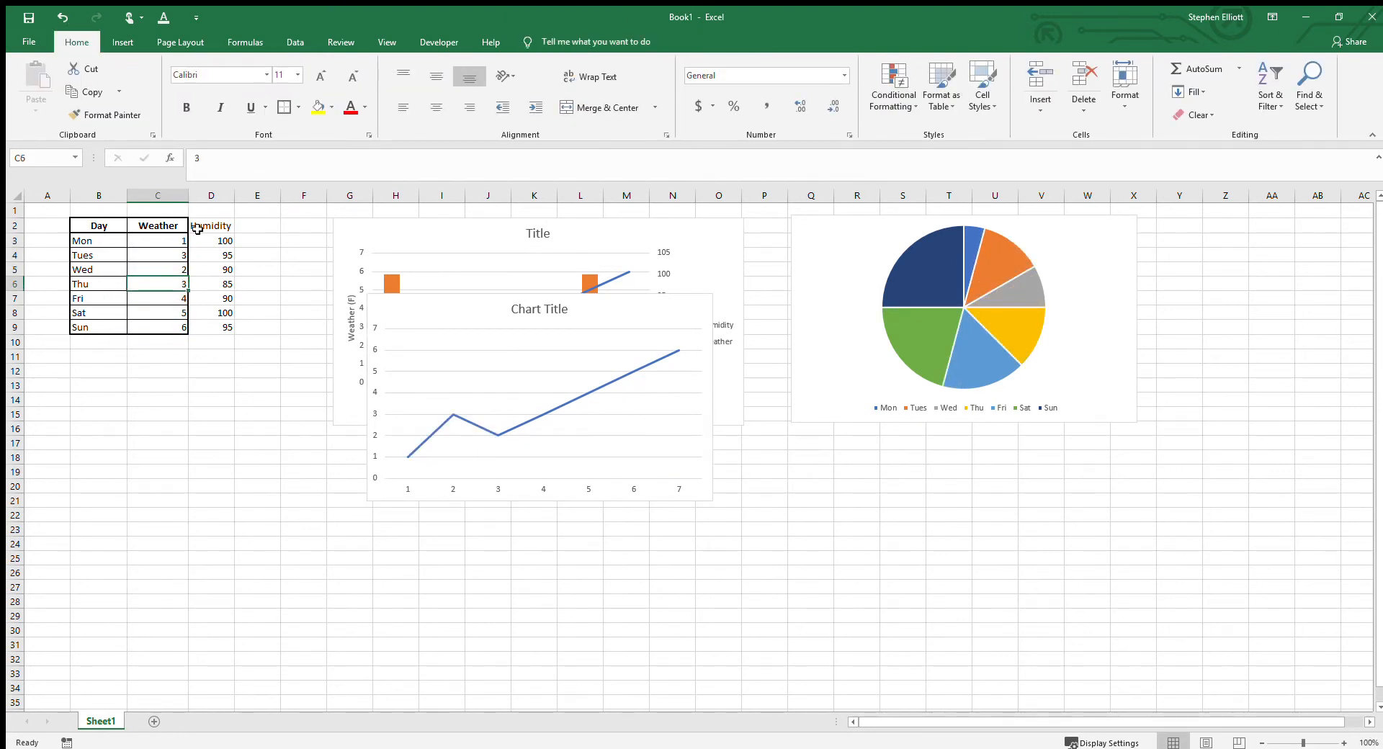
key("BackSpace")
type("17")
key("Return")
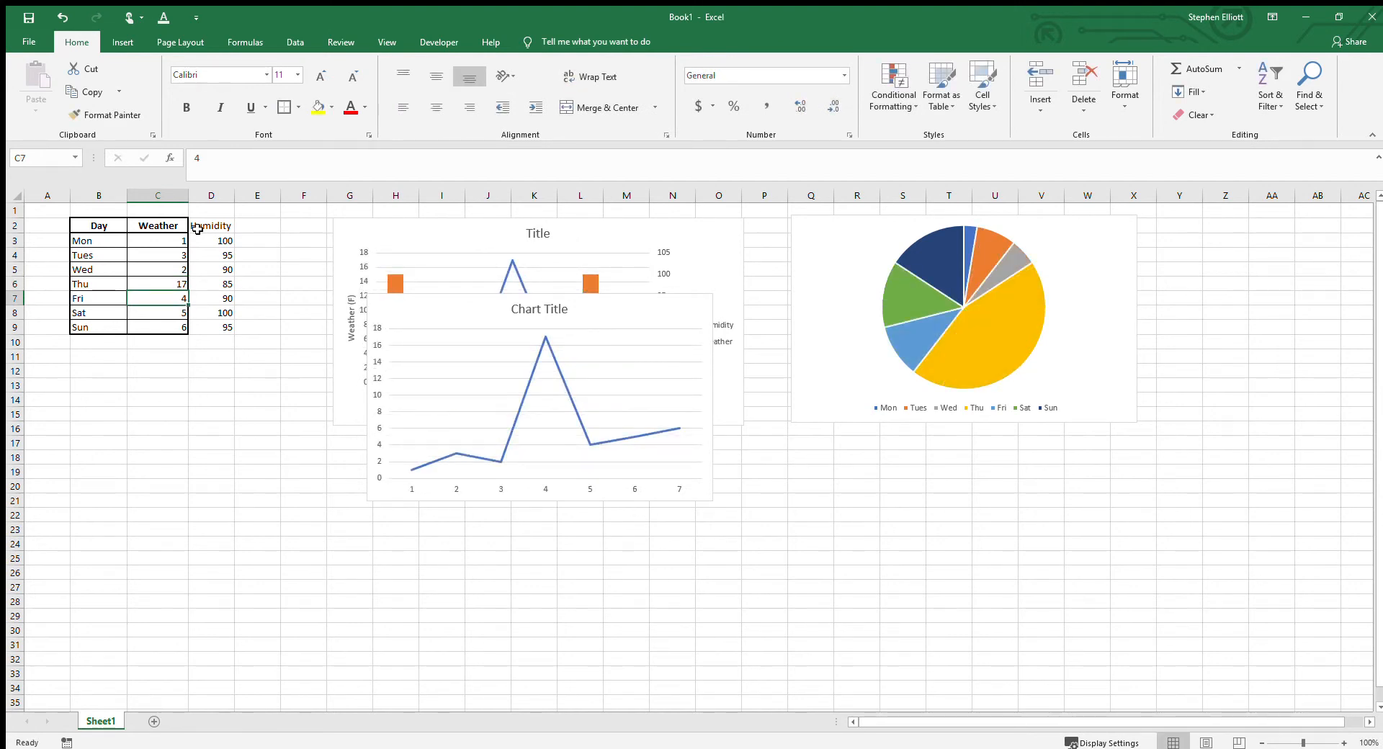
type("18")
key("Return")
type("4")
key("Return")
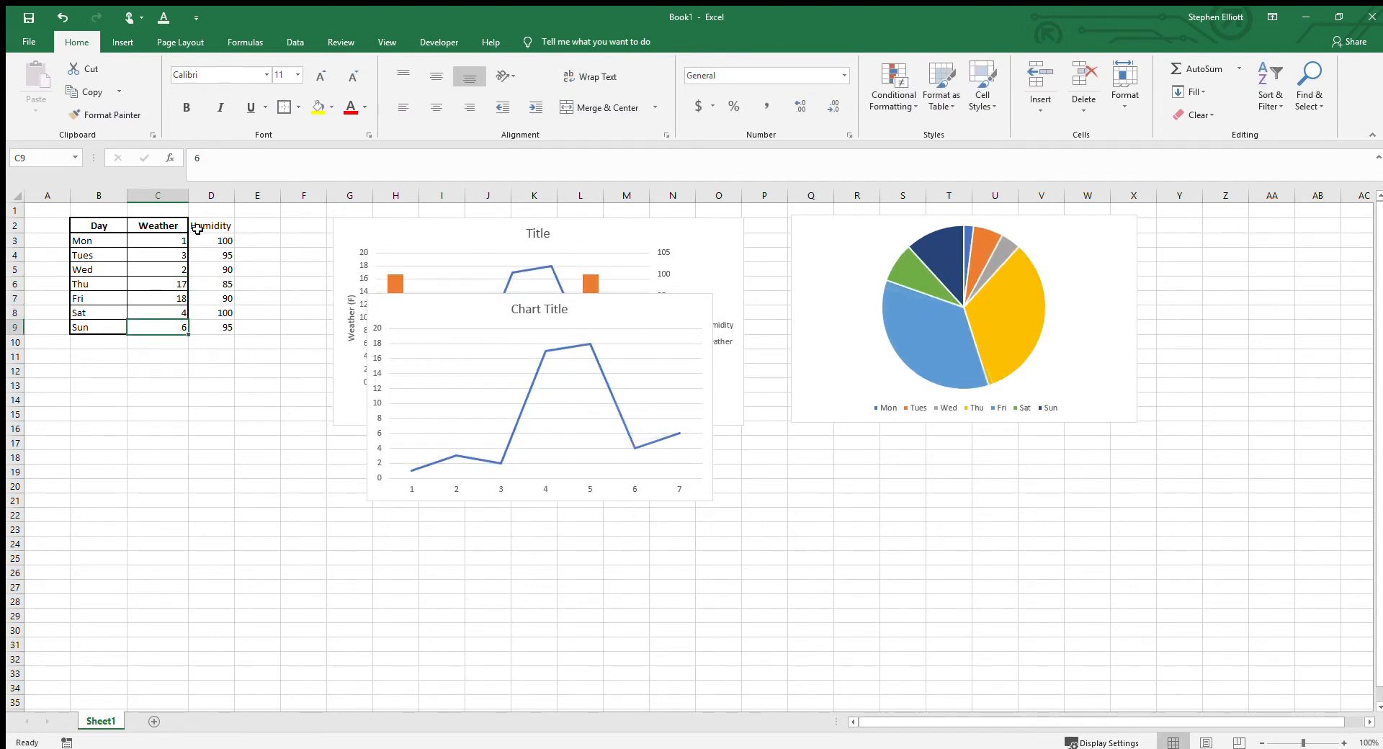
type("2")
key("Return")
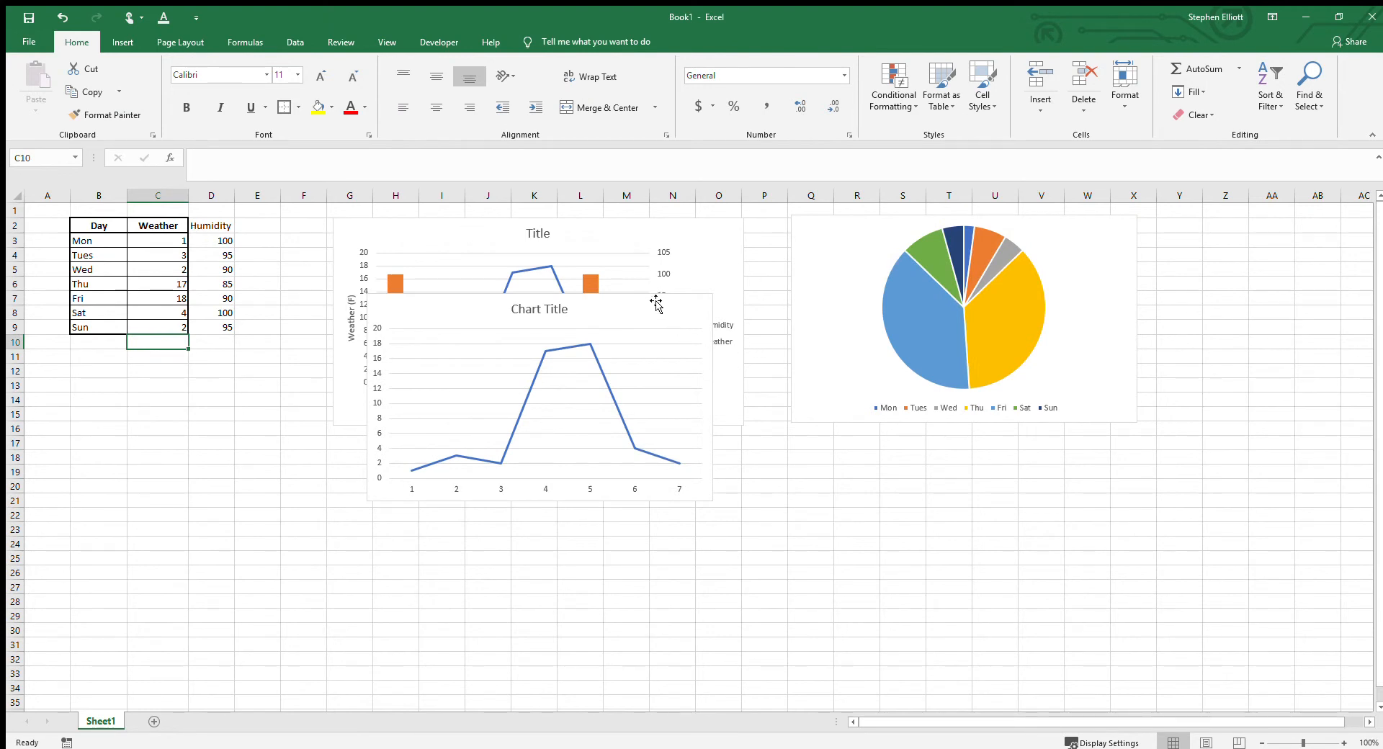
Step: Add a trendline to the new line chart's series and try the exponential, linear and logarithmic types
left_click(550, 349)
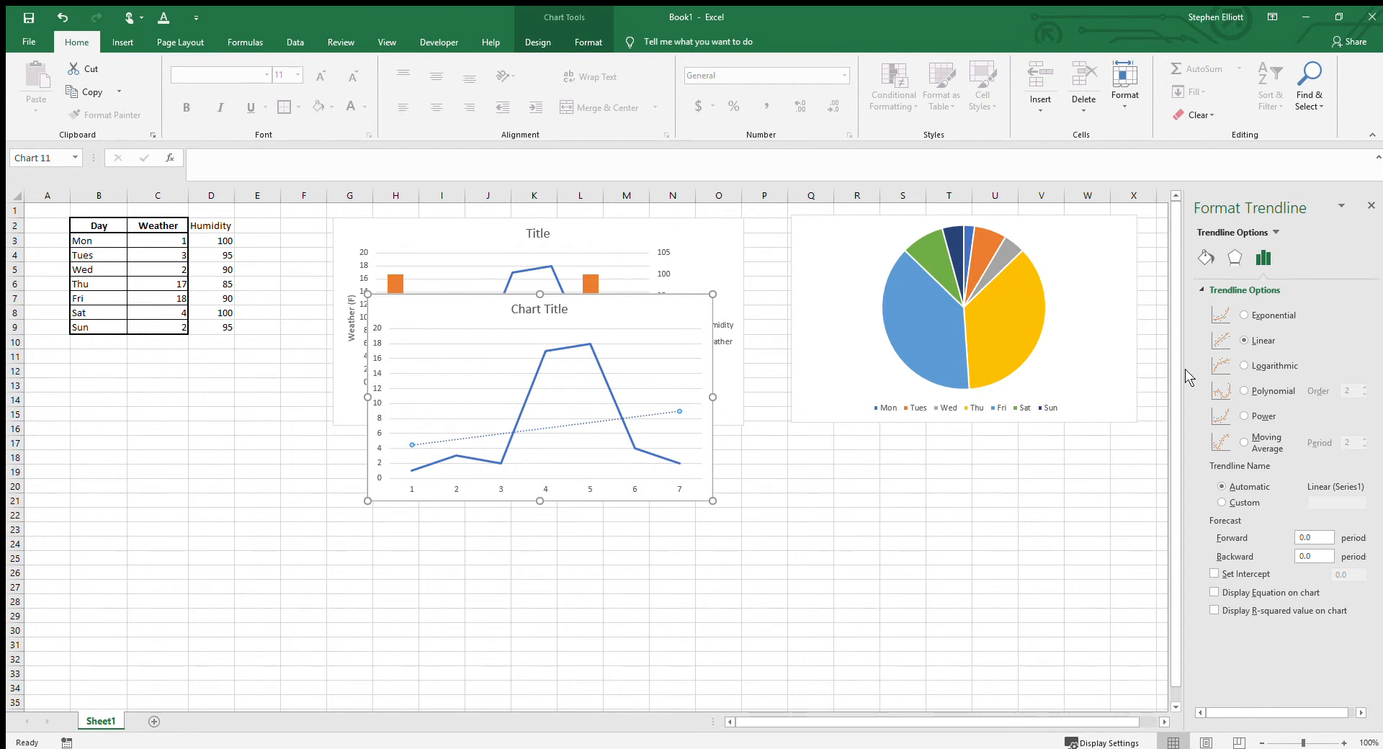
left_click(1244, 315)
left_click(1242, 340)
left_click(1242, 366)
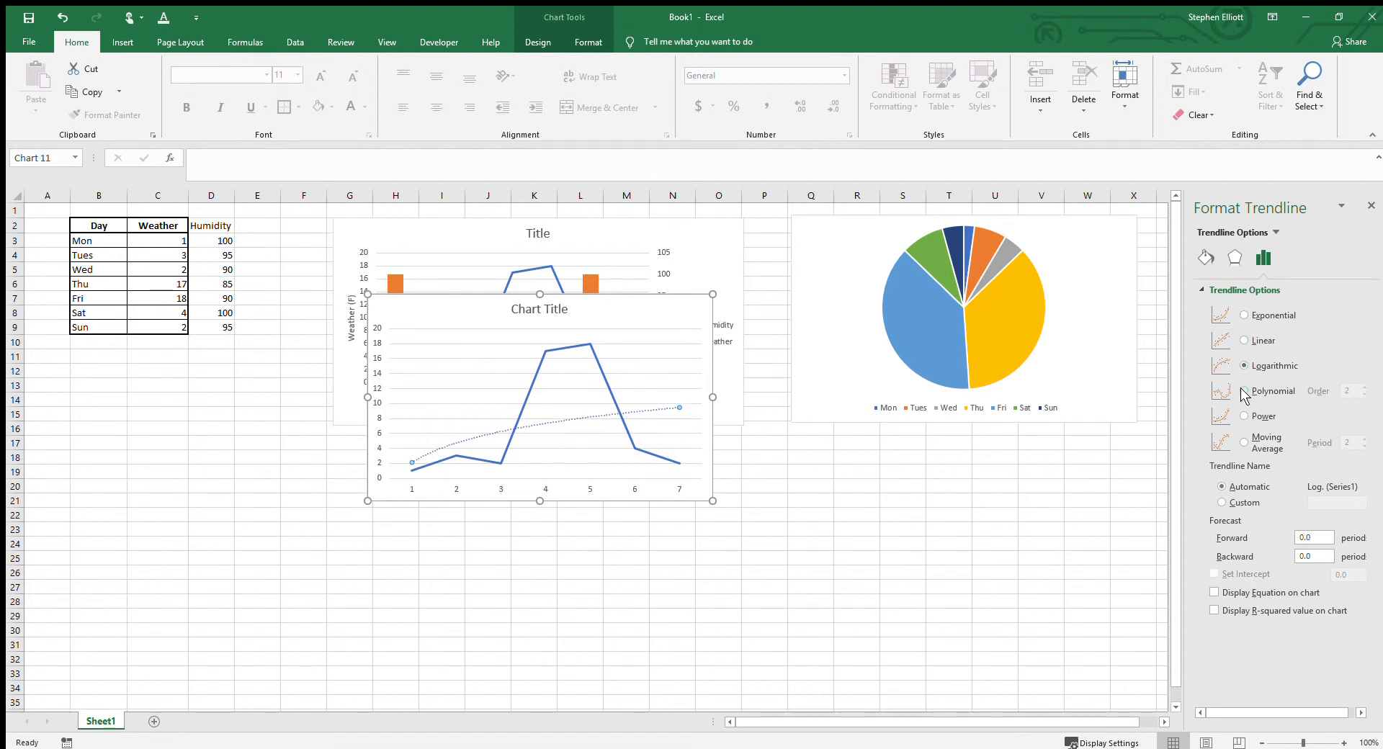
Step: Change the trendline to polynomial and raise its order to 6
left_click(1243, 390)
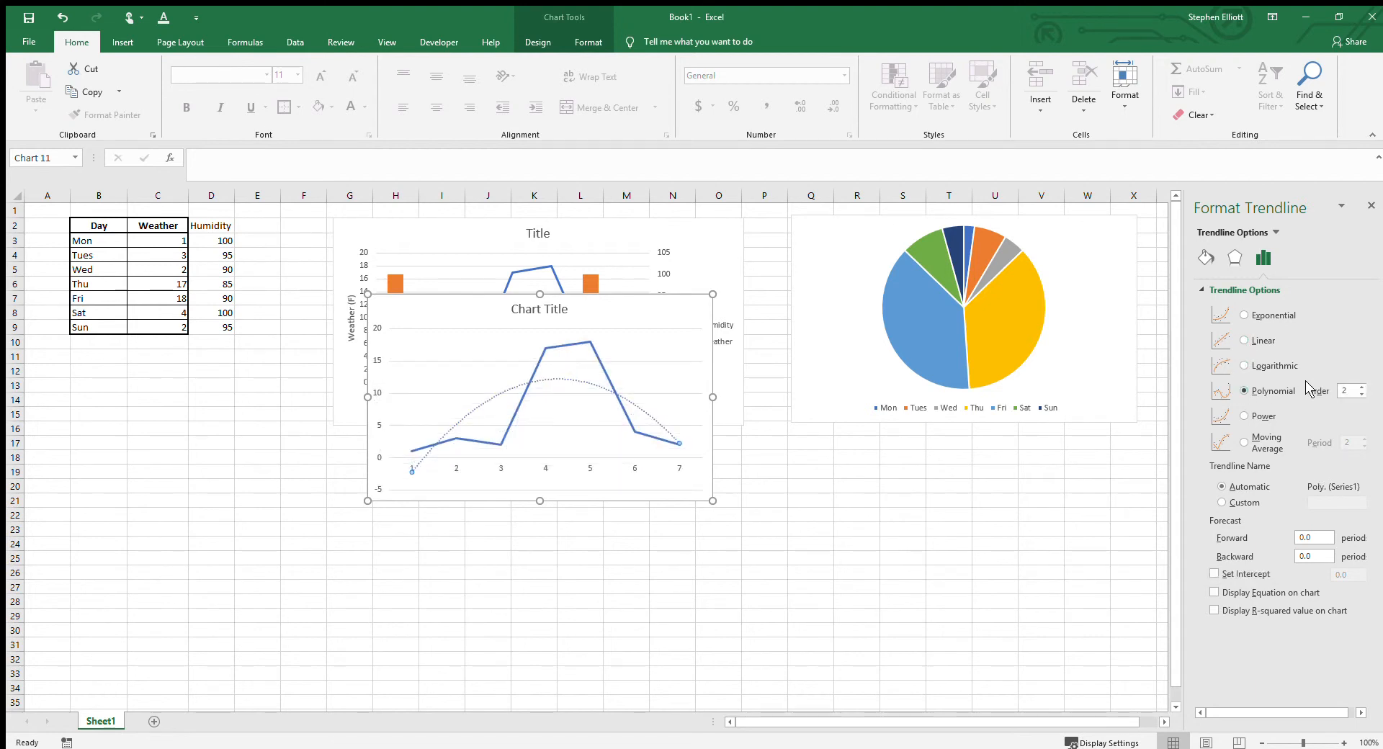
left_click(1361, 387)
left_click(1360, 386)
left_click(1361, 387)
left_click(1360, 387)
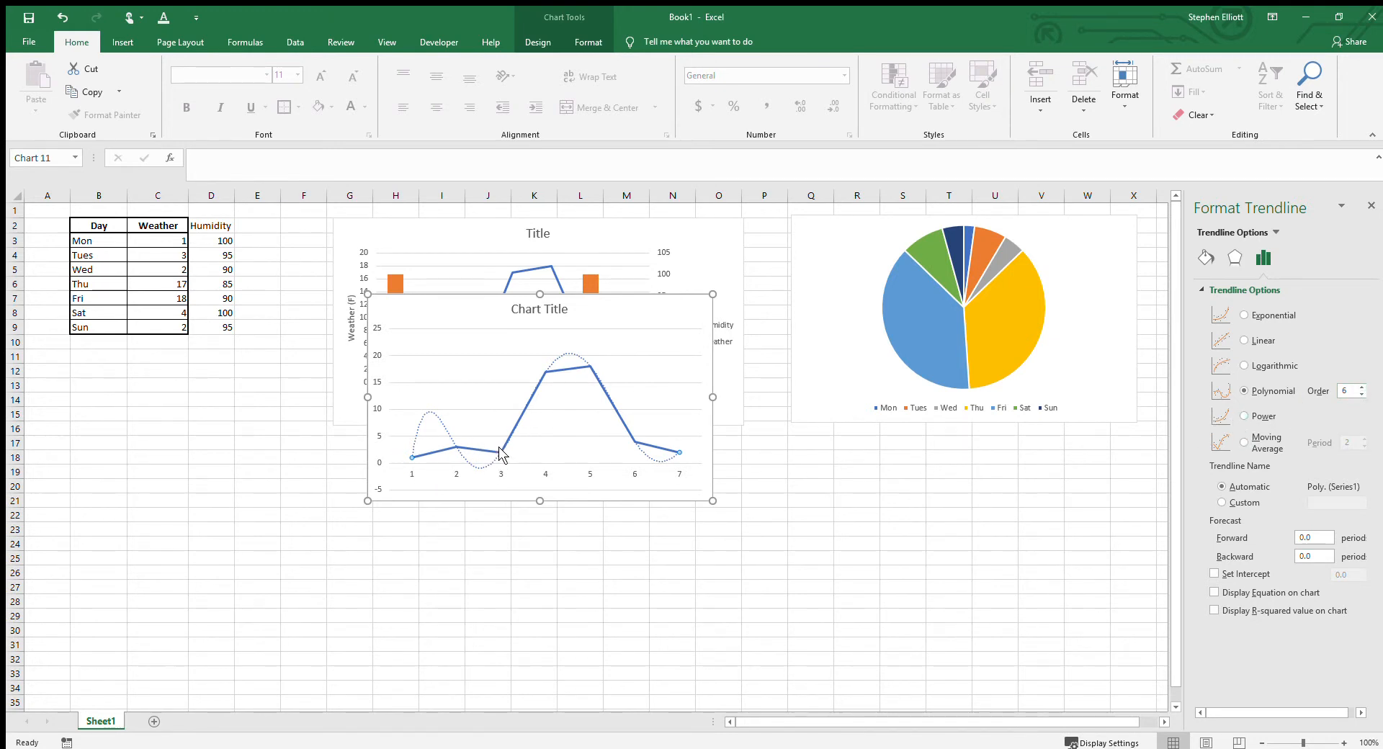
Step: Try the power and moving average trendline types, varying the moving average period and returning it to 2
left_click(1244, 417)
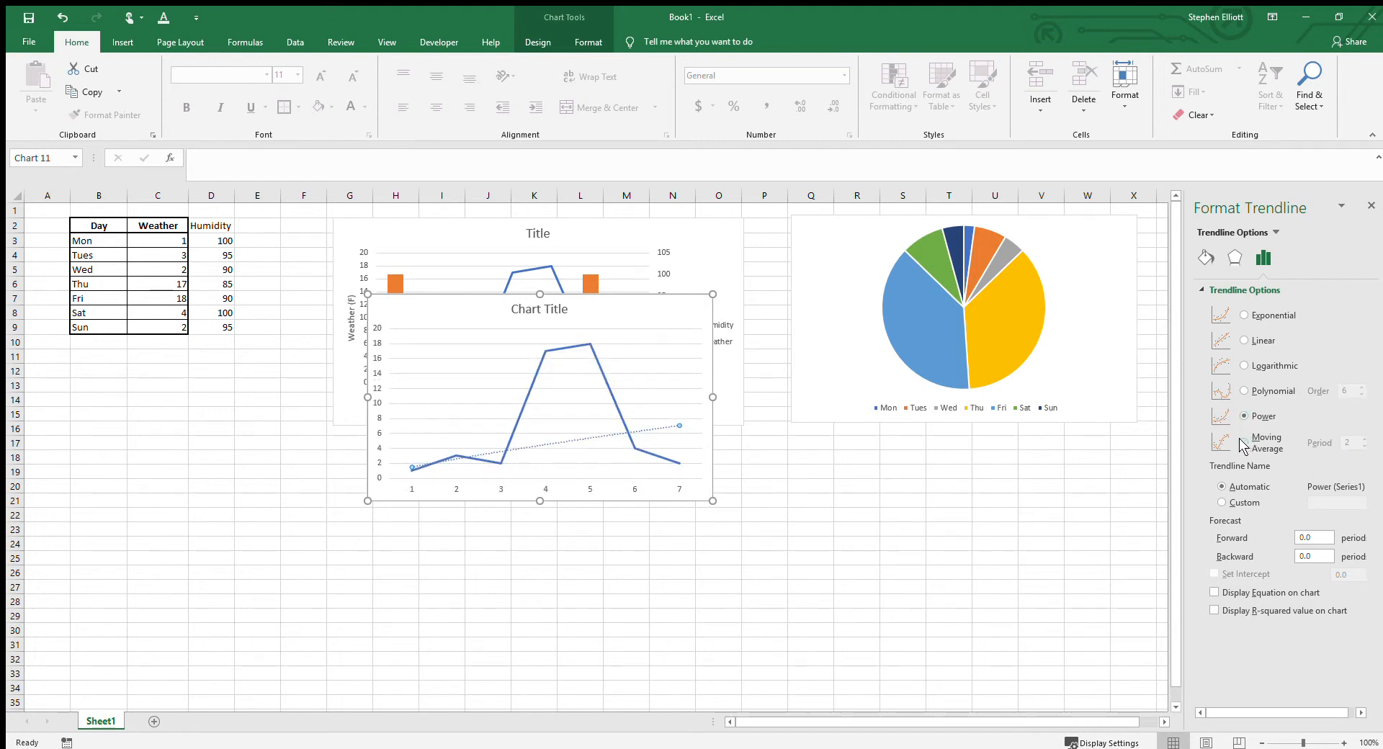
left_click(1244, 442)
left_click(1364, 439)
left_click(1363, 438)
left_click(1363, 439)
left_click(1363, 446)
left_click(1362, 445)
left_click(1362, 446)
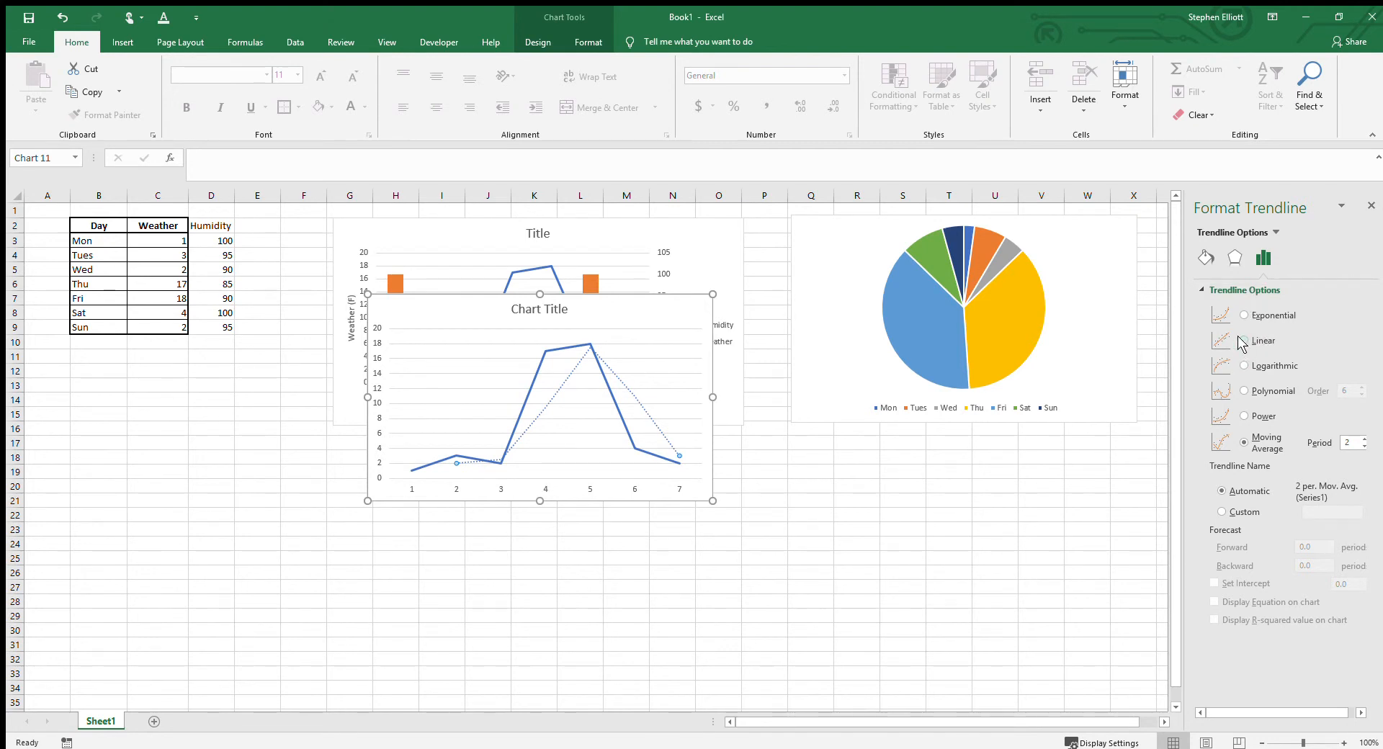
Step: Switch the trendline back to polynomial of order 6 and display its equation and R-squared value on the chart
left_click(1244, 391)
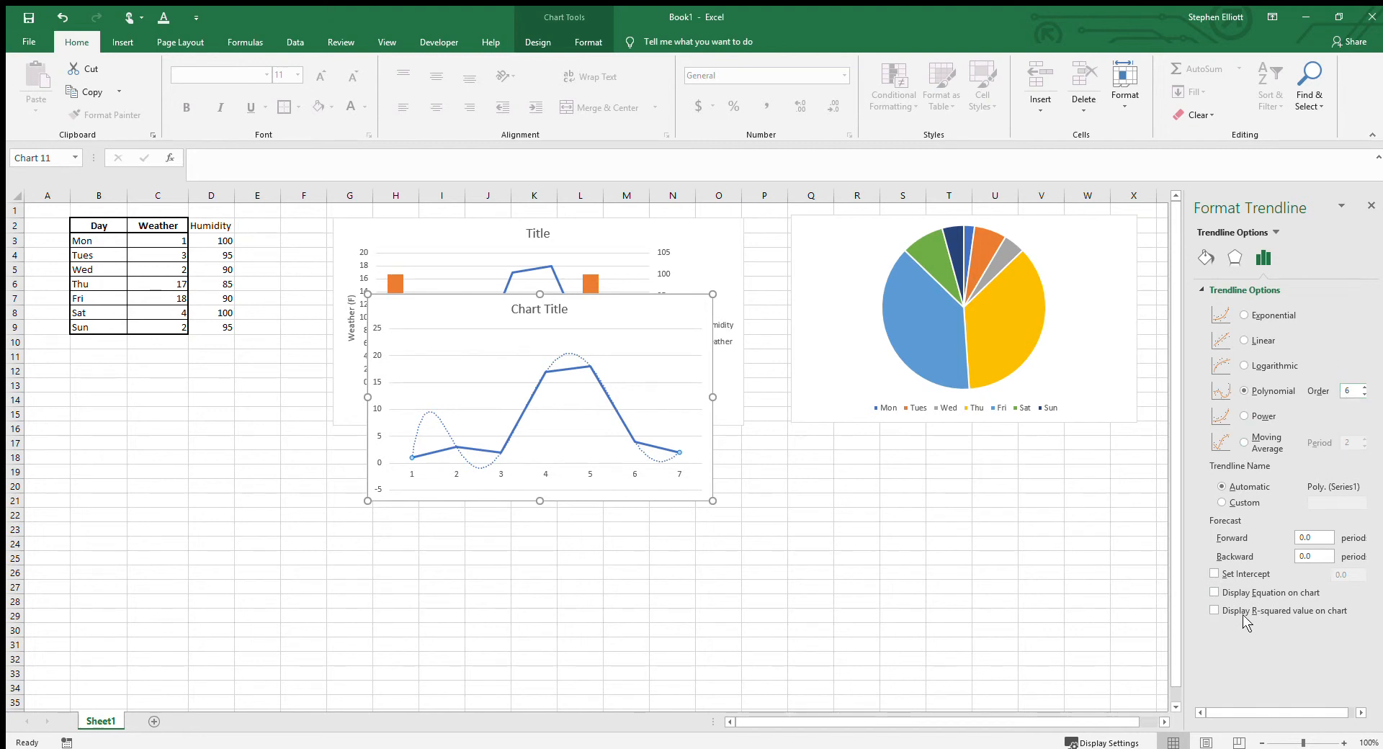
left_click(1214, 593)
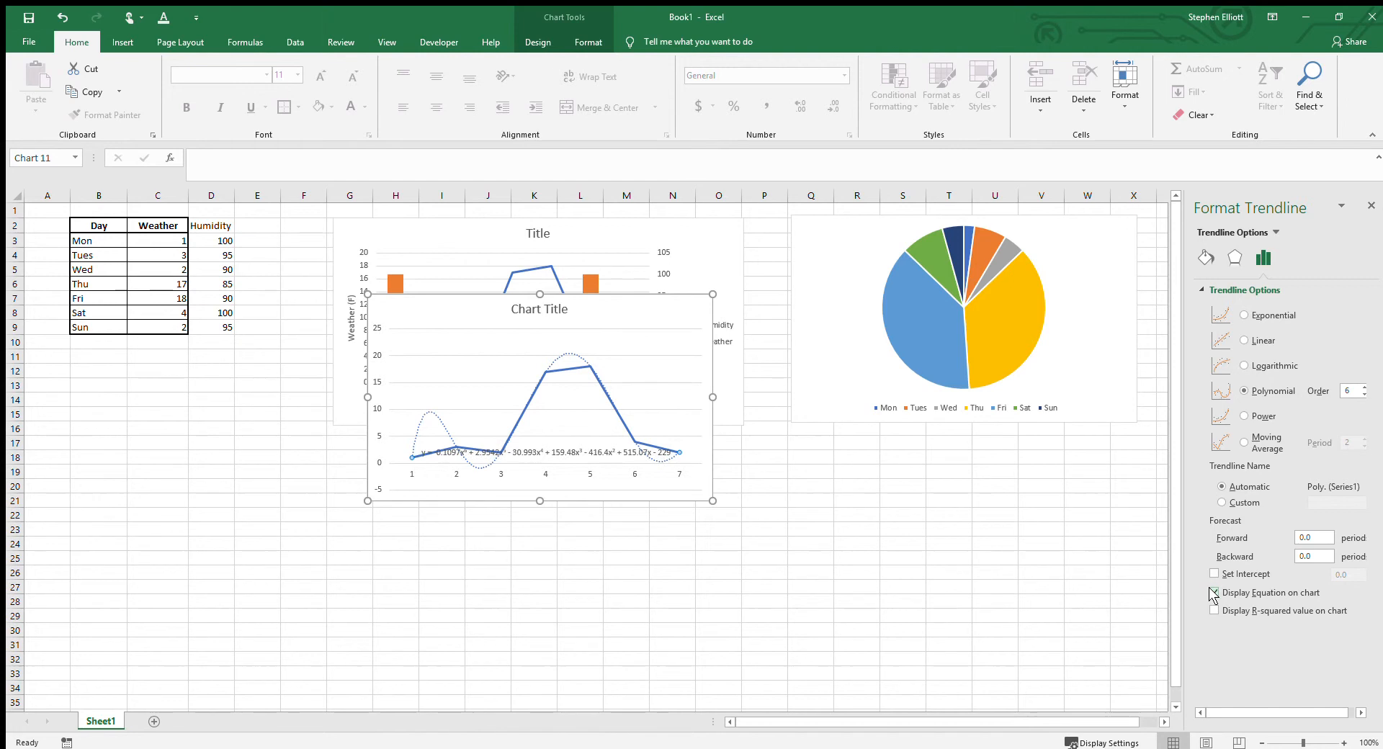
left_click(1215, 611)
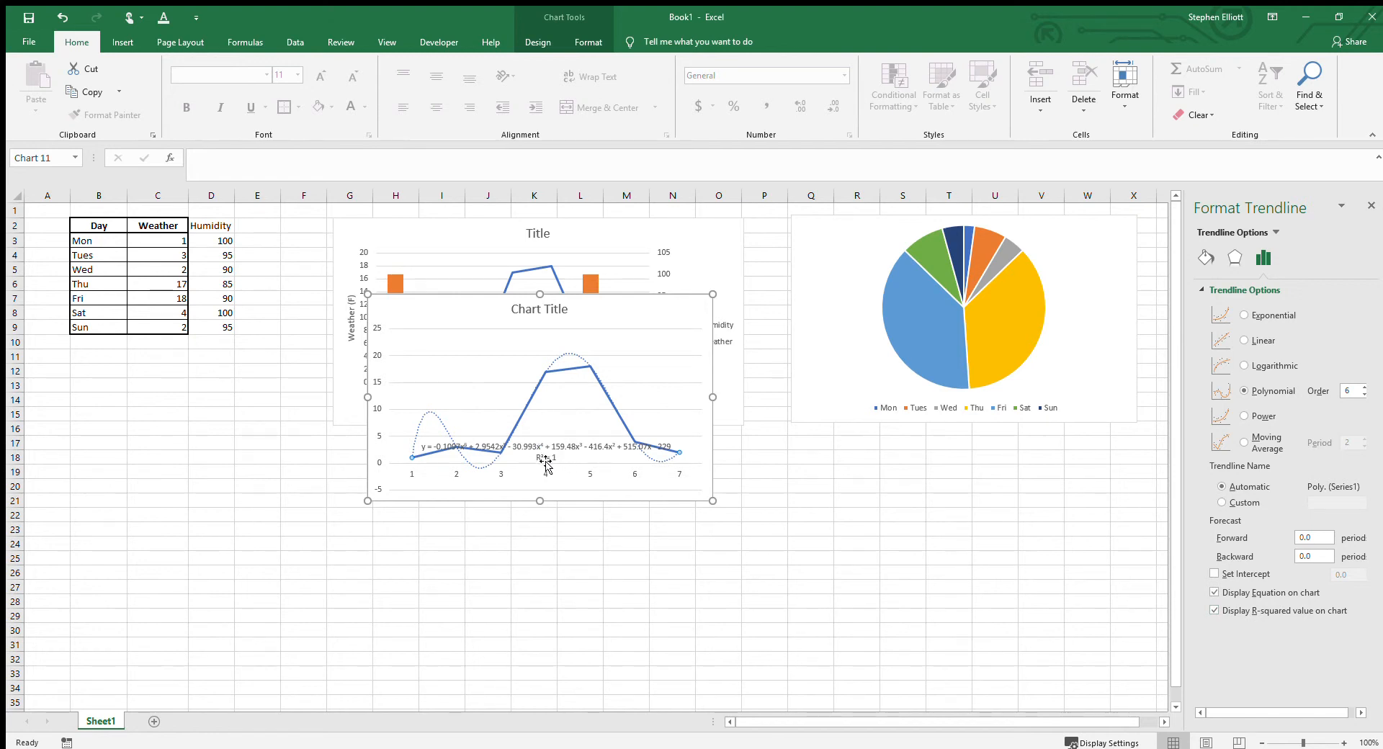
Step: Move the trendline equation and R-squared label up to just beneath the line chart's title
left_click(1366, 209)
left_click(567, 450)
left_click_drag(569, 452, 534, 332)
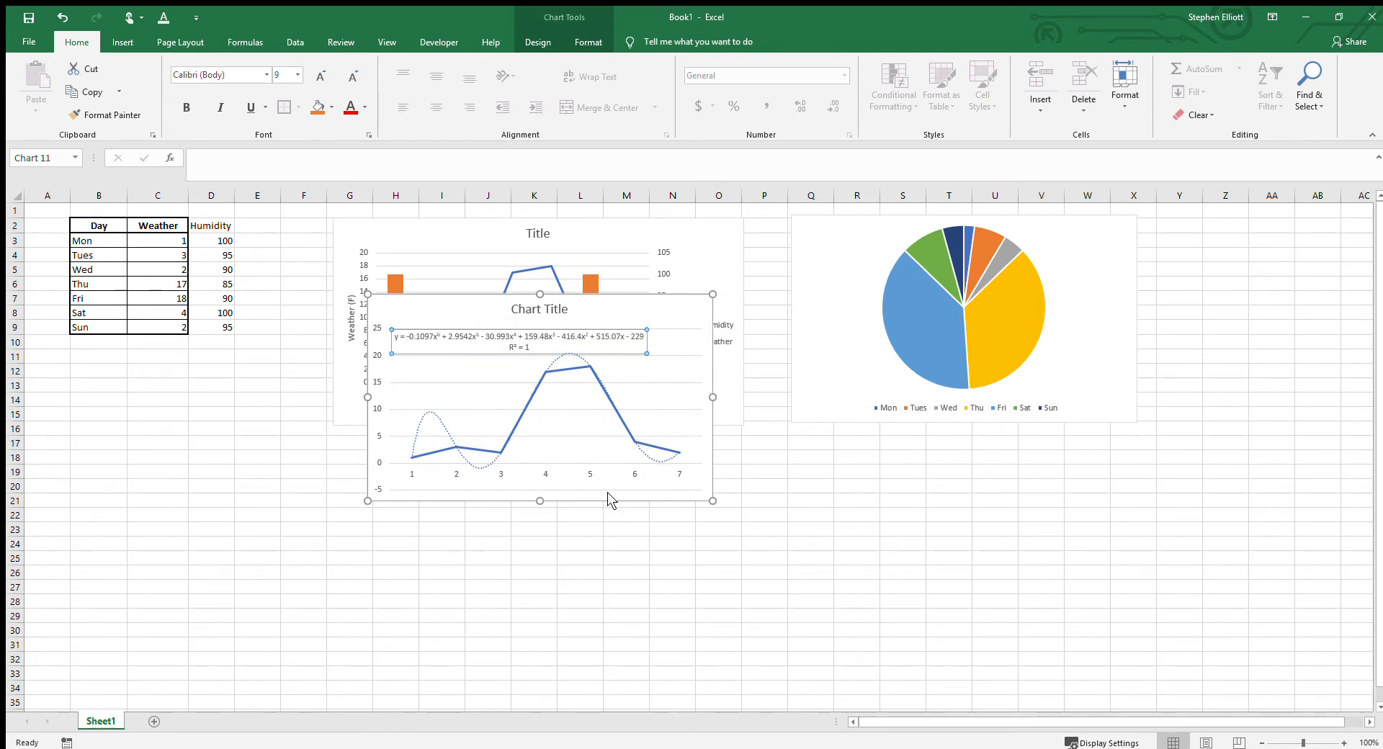
Step: Format the trendline label with the Number category and 5 decimal places
key("ctrl+1")
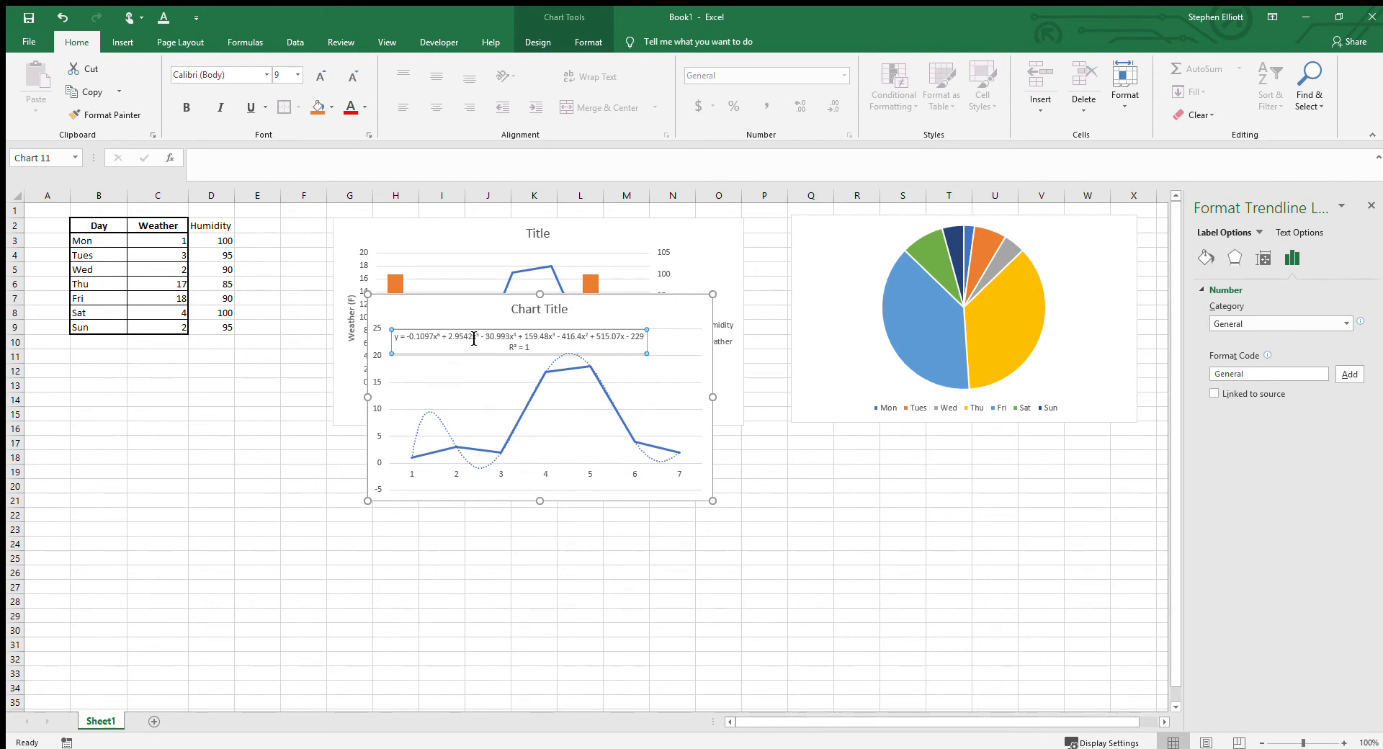
left_click(1347, 324)
left_click(1248, 358)
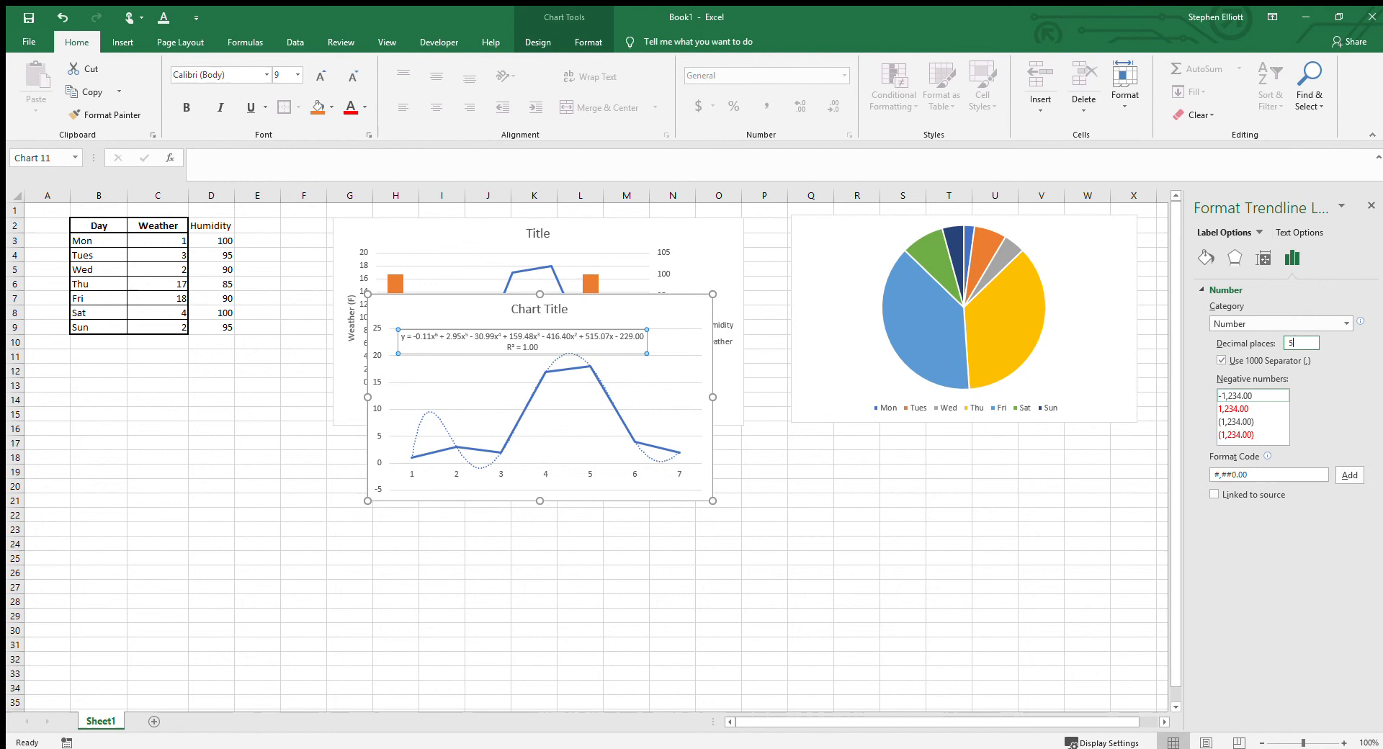
left_click(1370, 206)
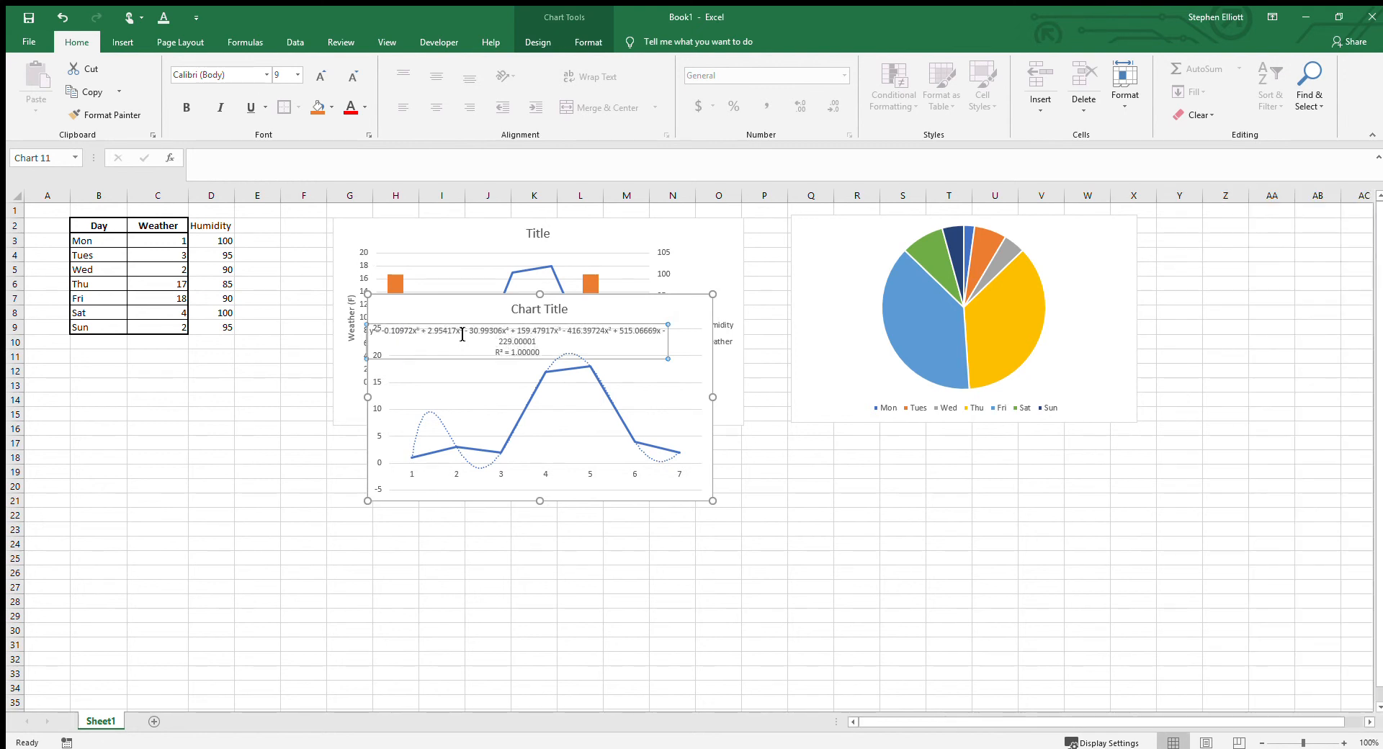
Step: Move the line chart directly below the combo chart so the two no longer overlap
left_click_drag(669, 307, 648, 438)
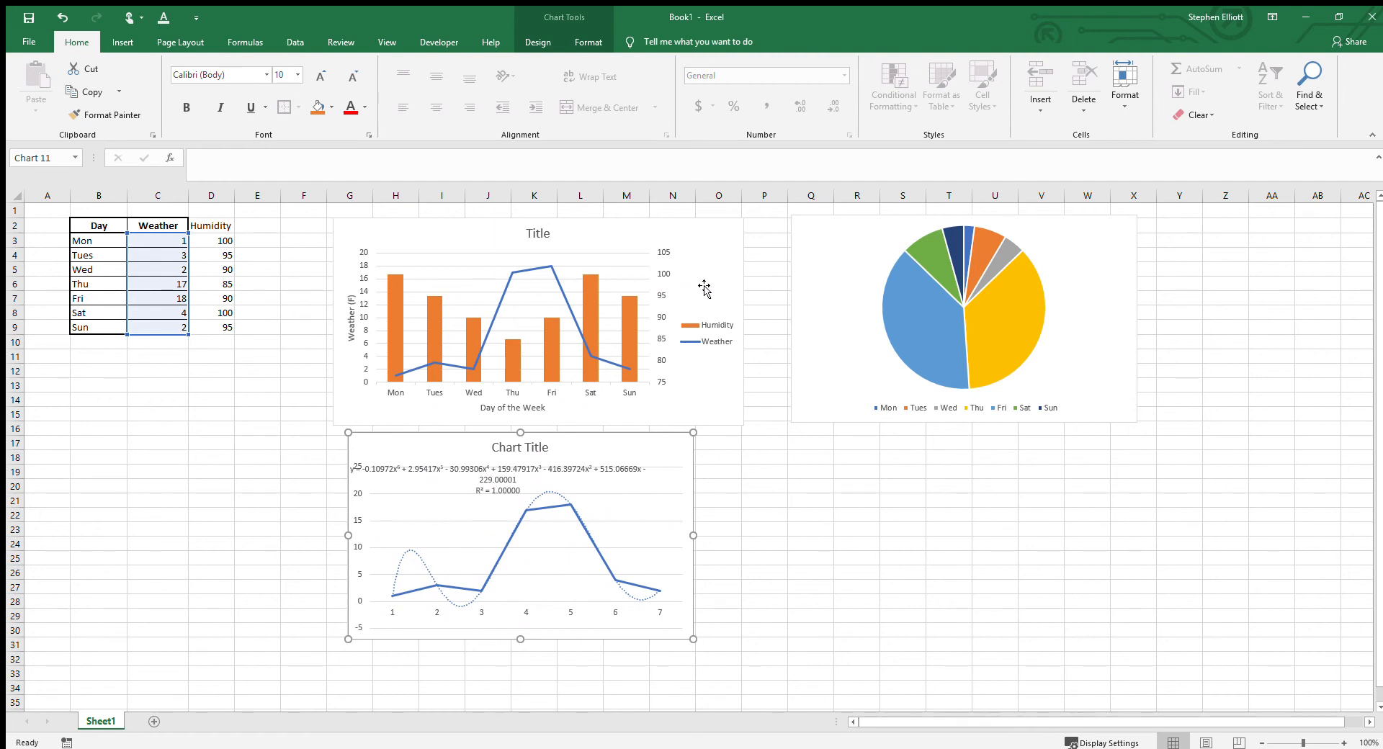
scroll(703, 288, "down", 8)
scroll(677, 293, "up", 6)
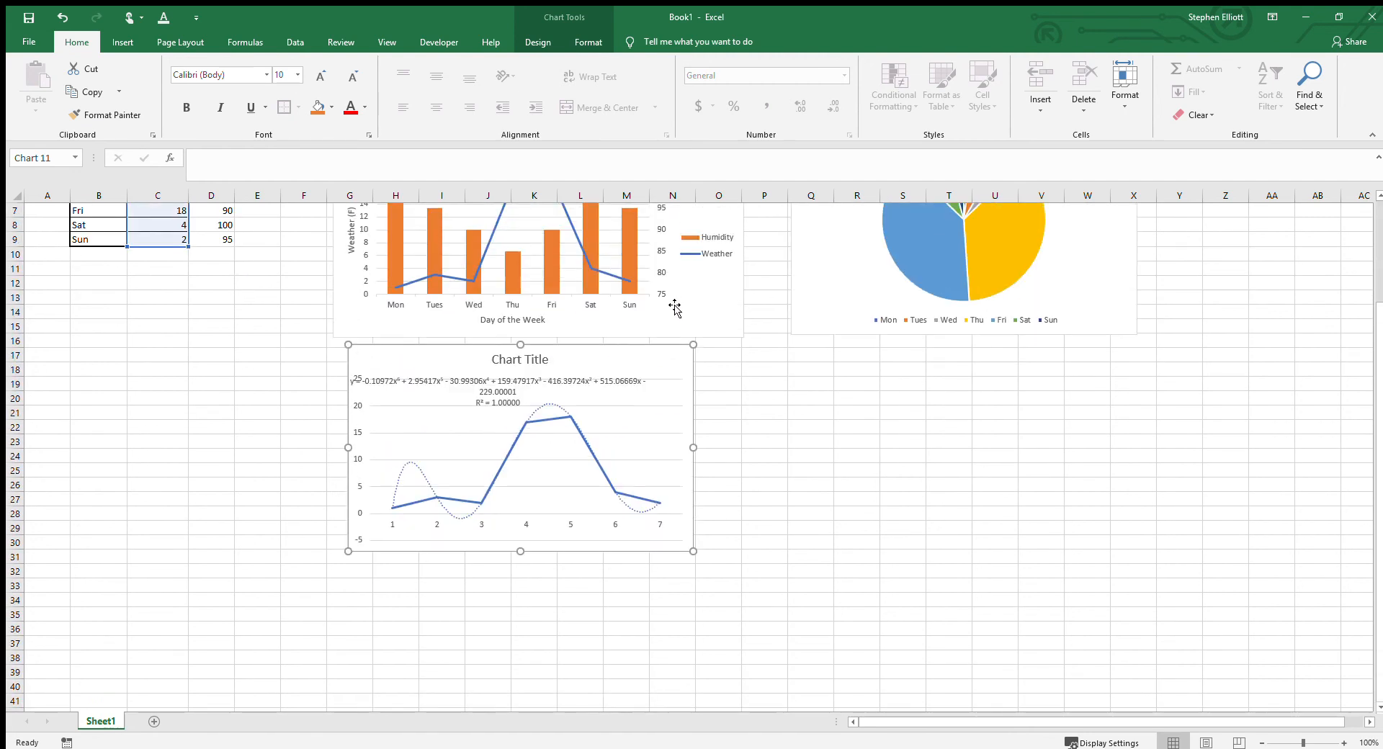
scroll(675, 308, "up", 2)
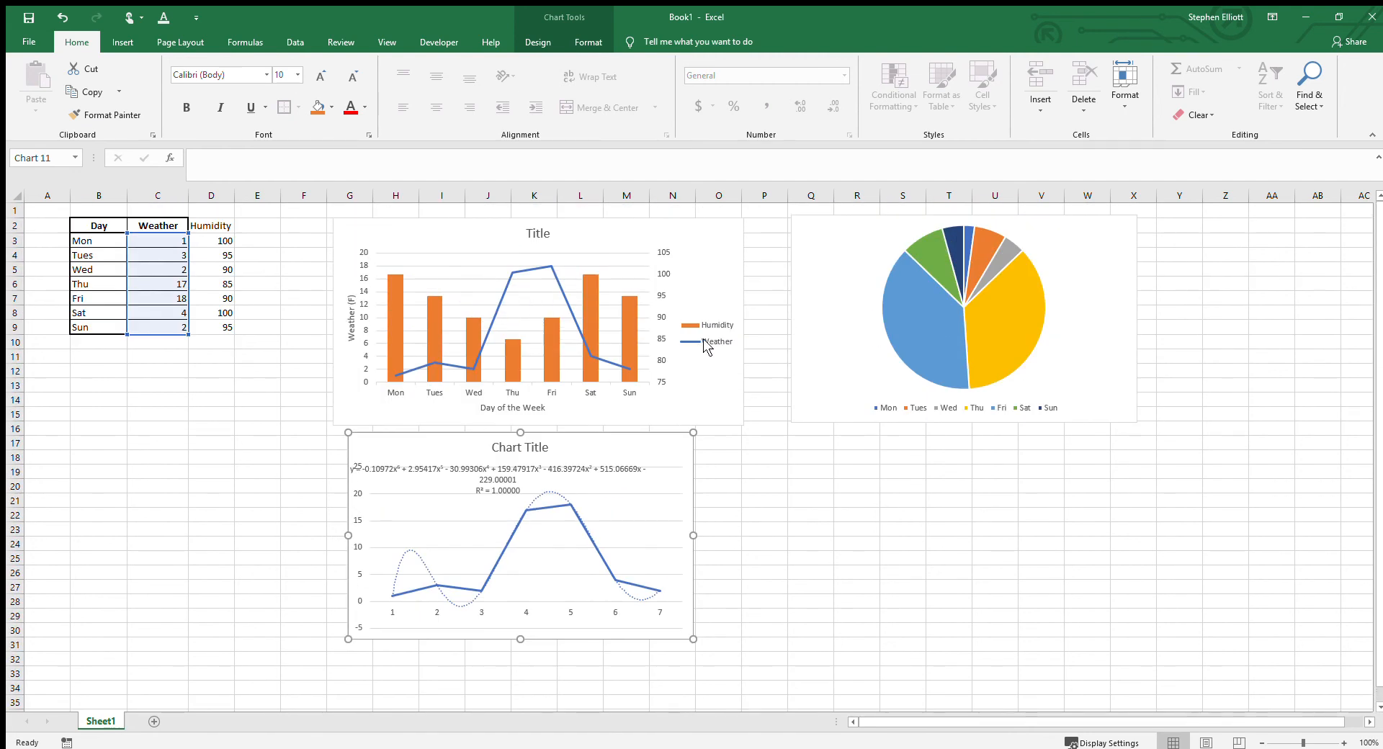